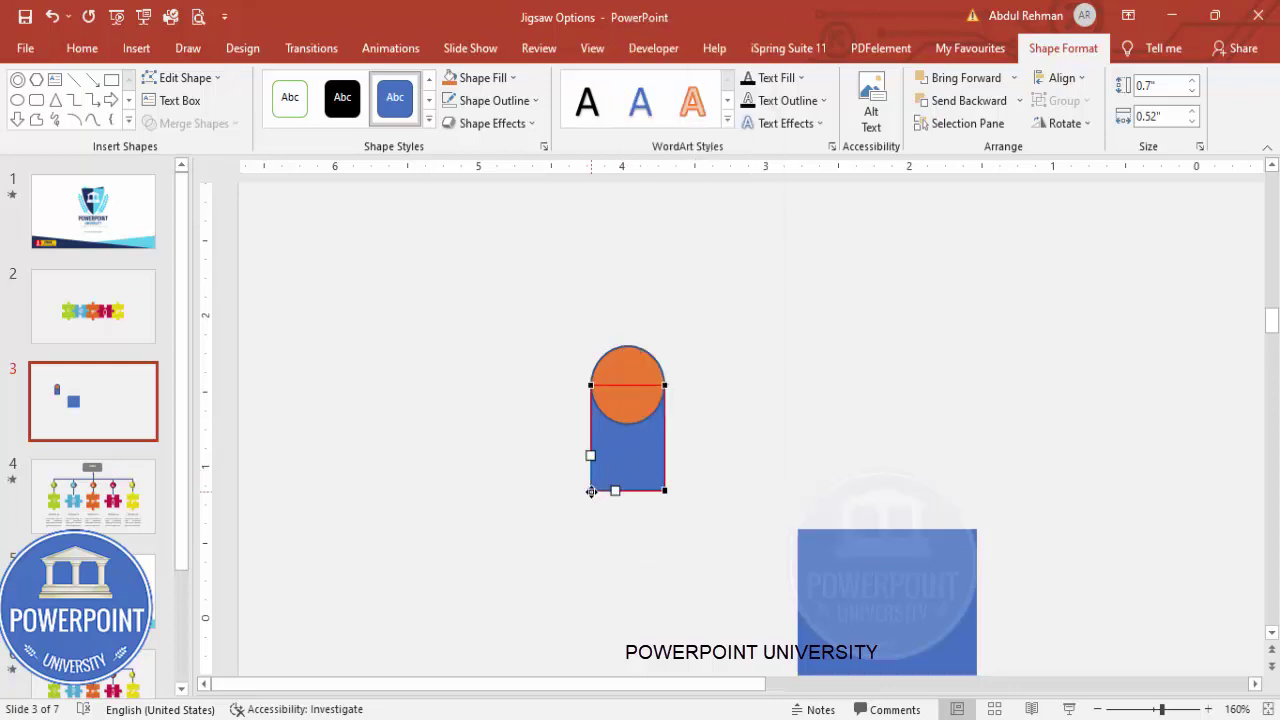
Curve the blue shape's sides inward by dragging its Bezier handles
drag(590, 455, 641, 459)
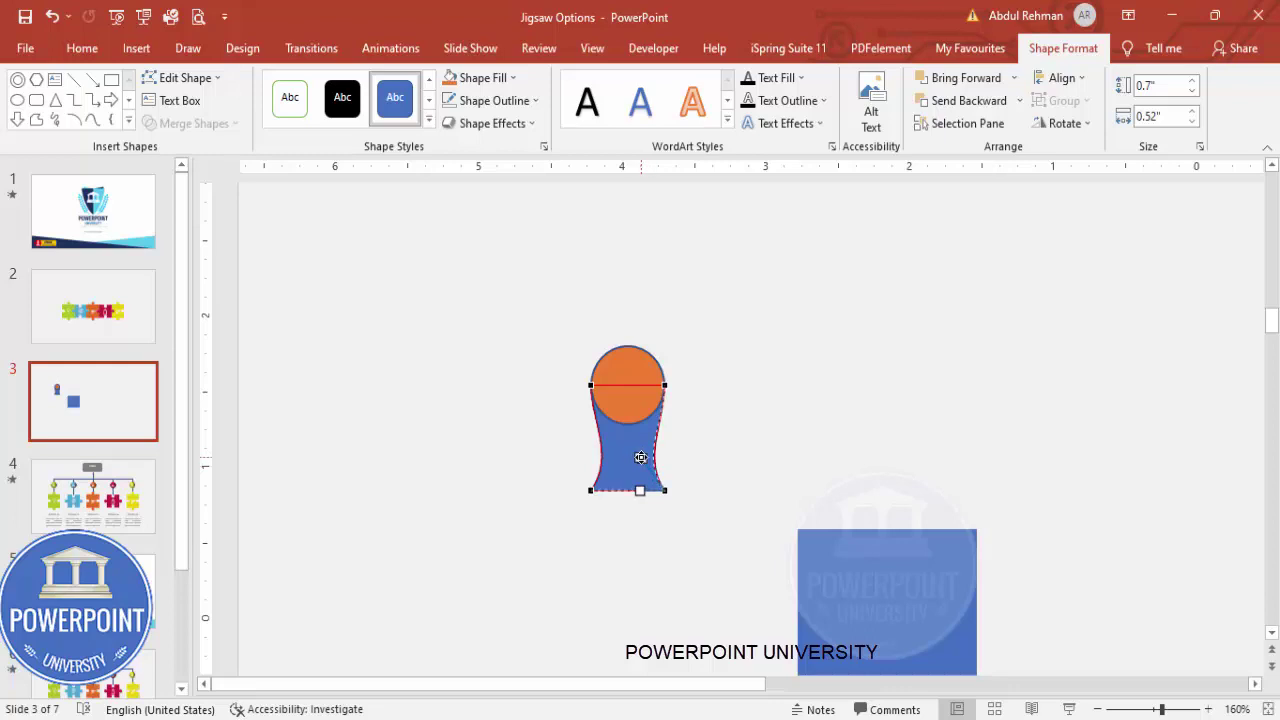
click(663, 386)
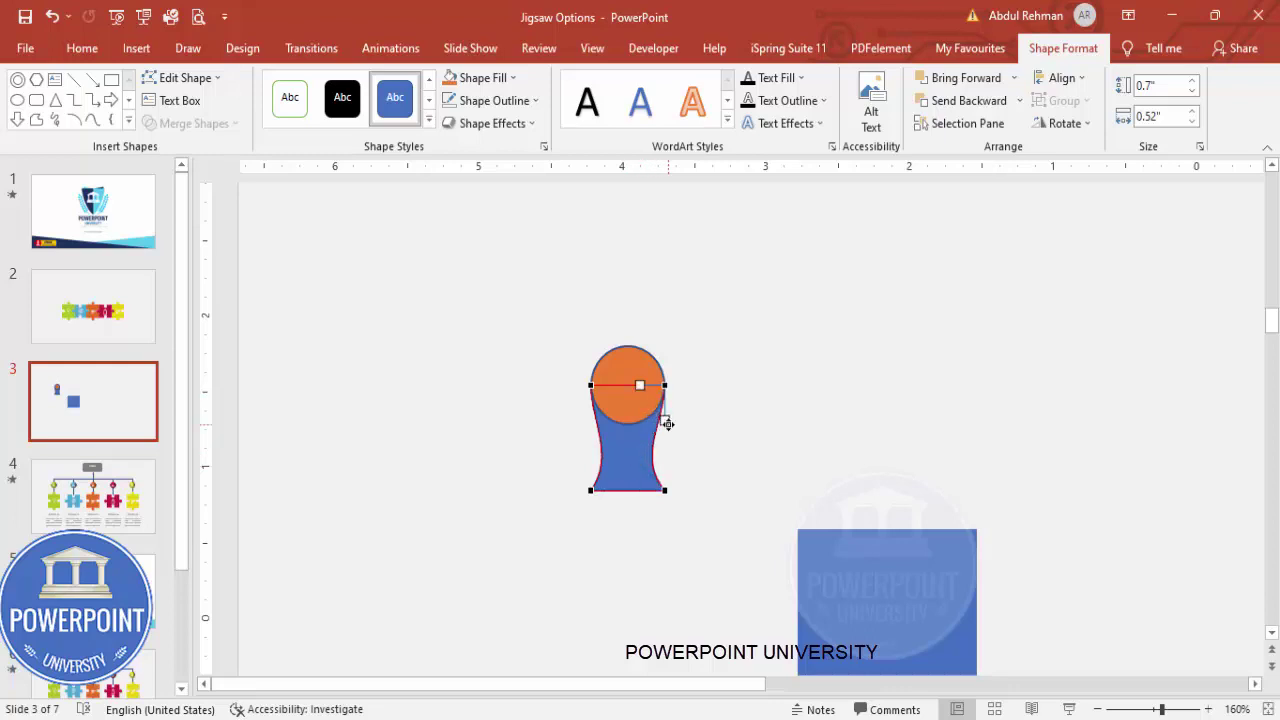
drag(662, 422, 600, 418)
click(590, 389)
click(703, 448)
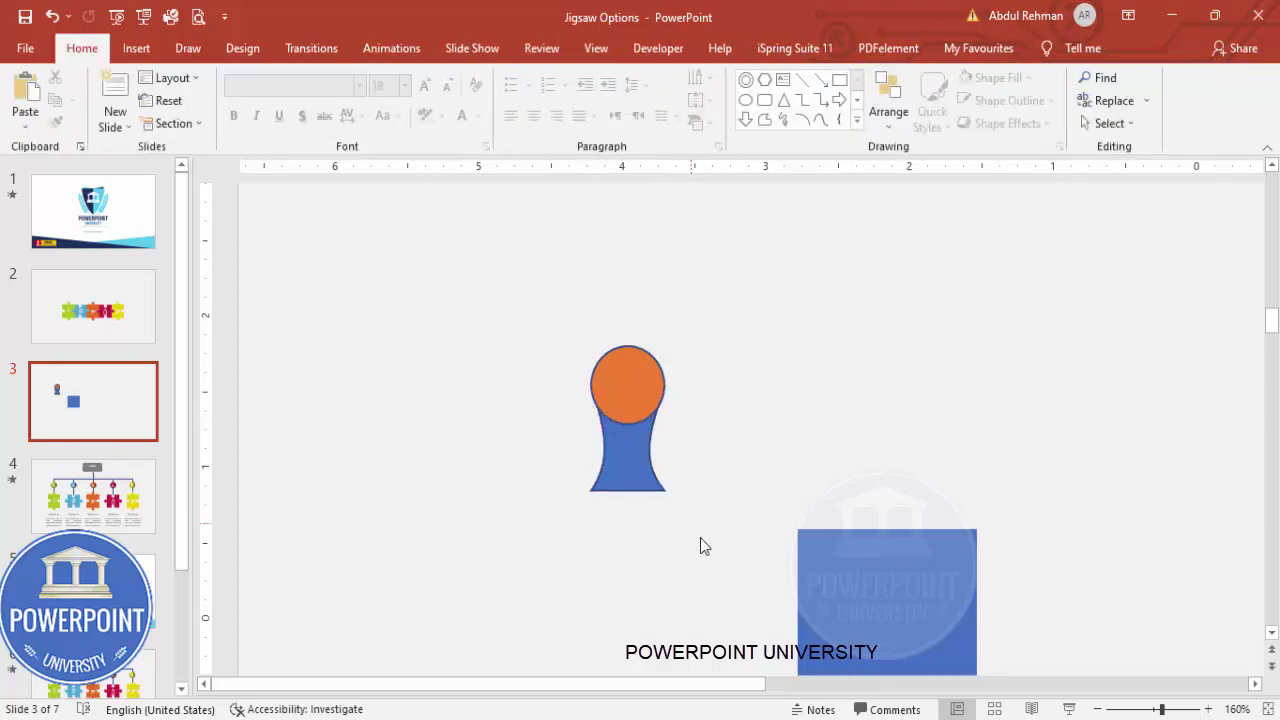
Union the circle and blue shape into one orange tab with no outline
drag(727, 540, 384, 174)
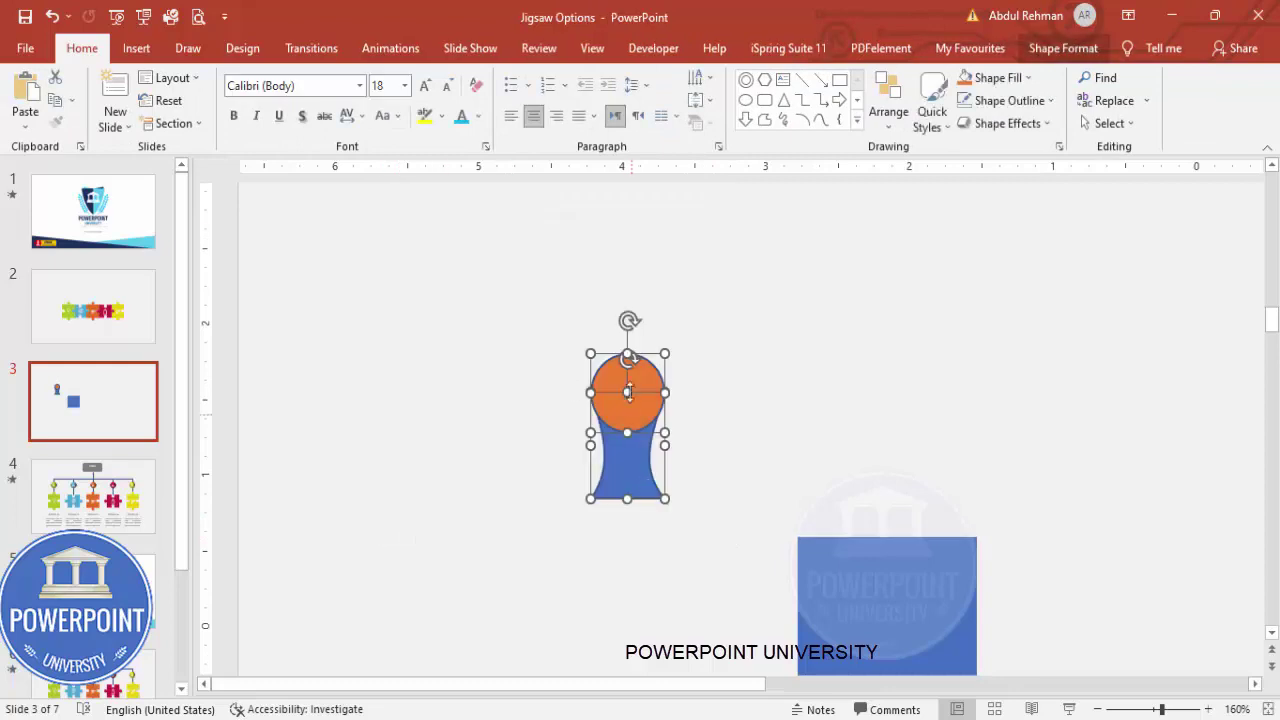
click(1060, 48)
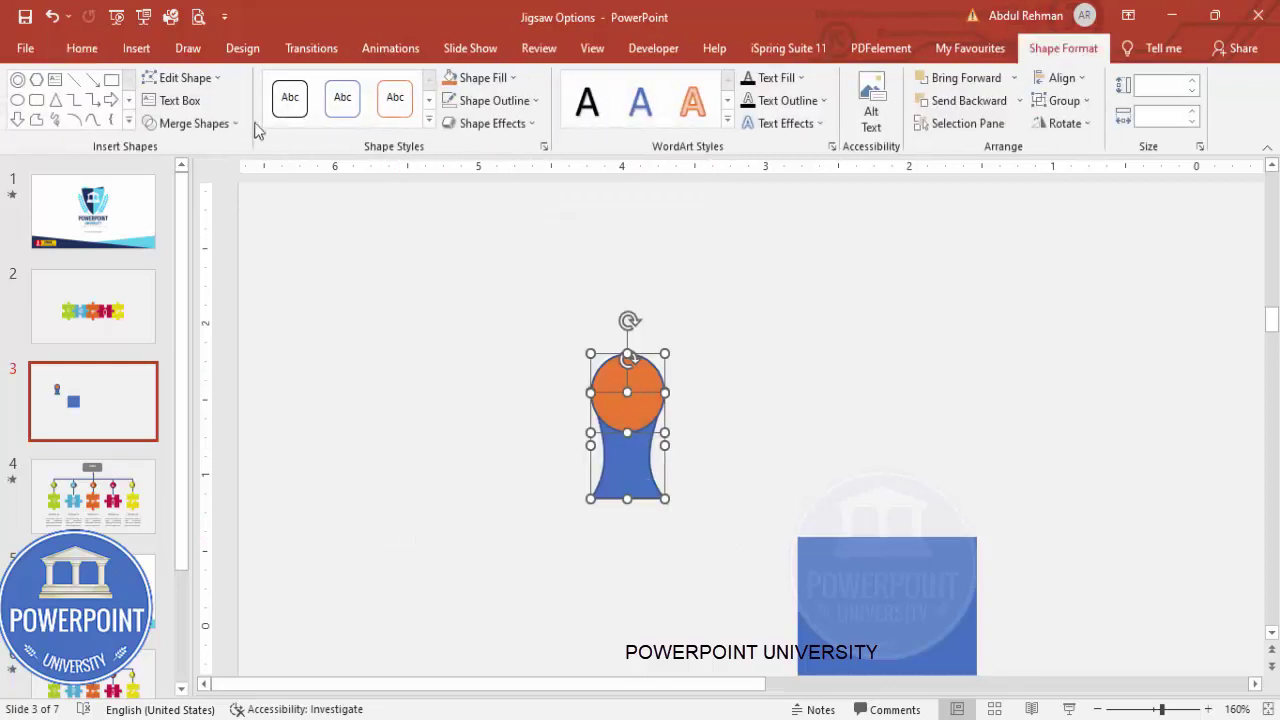
click(208, 124)
click(203, 151)
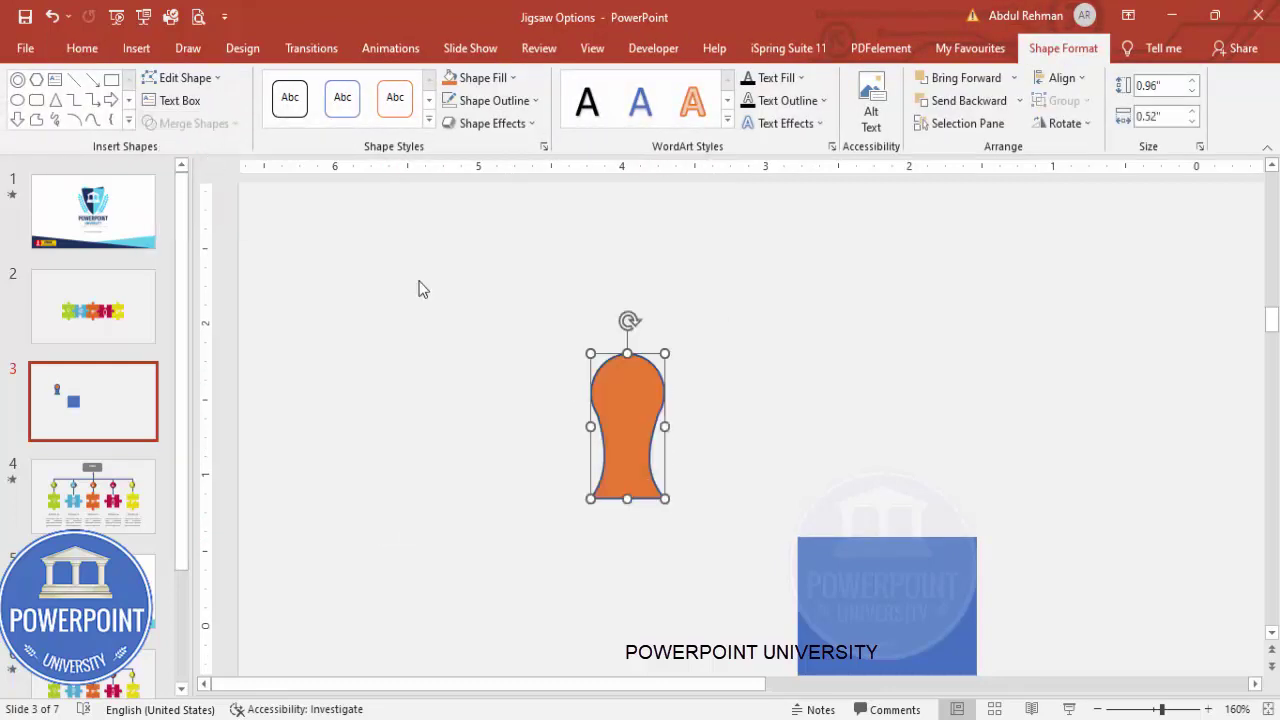
click(485, 100)
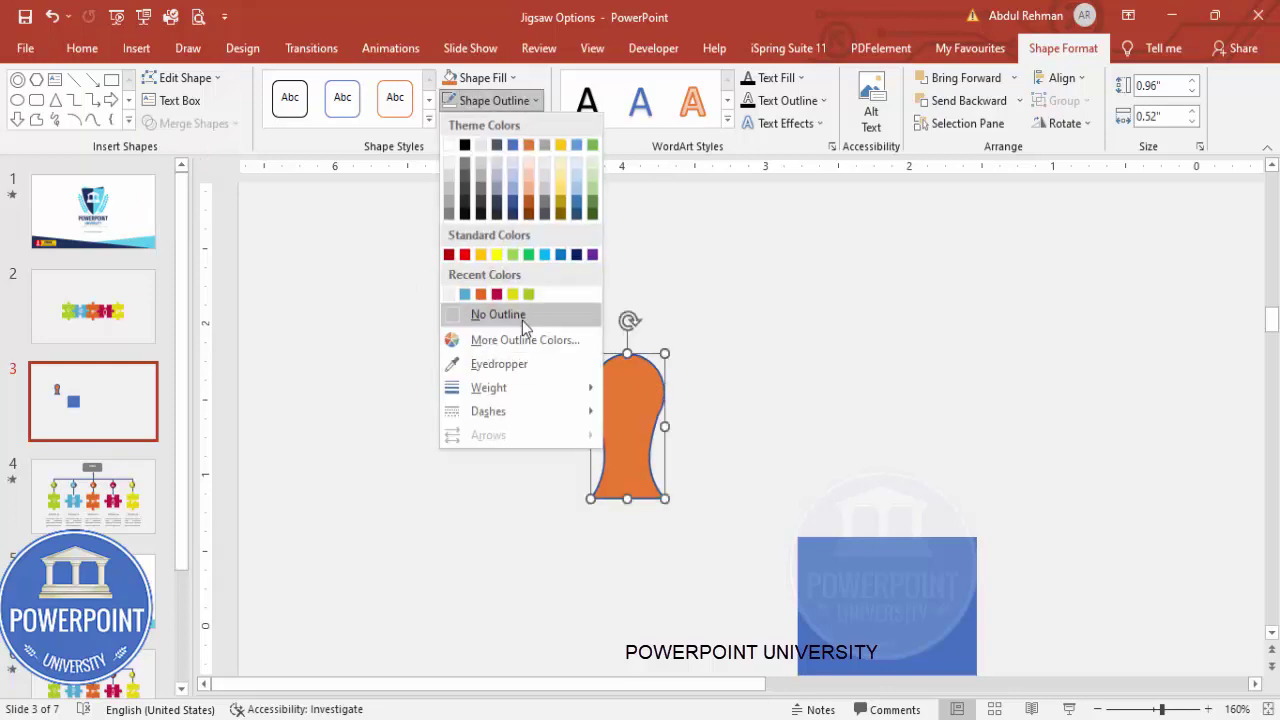
click(523, 317)
click(1257, 709)
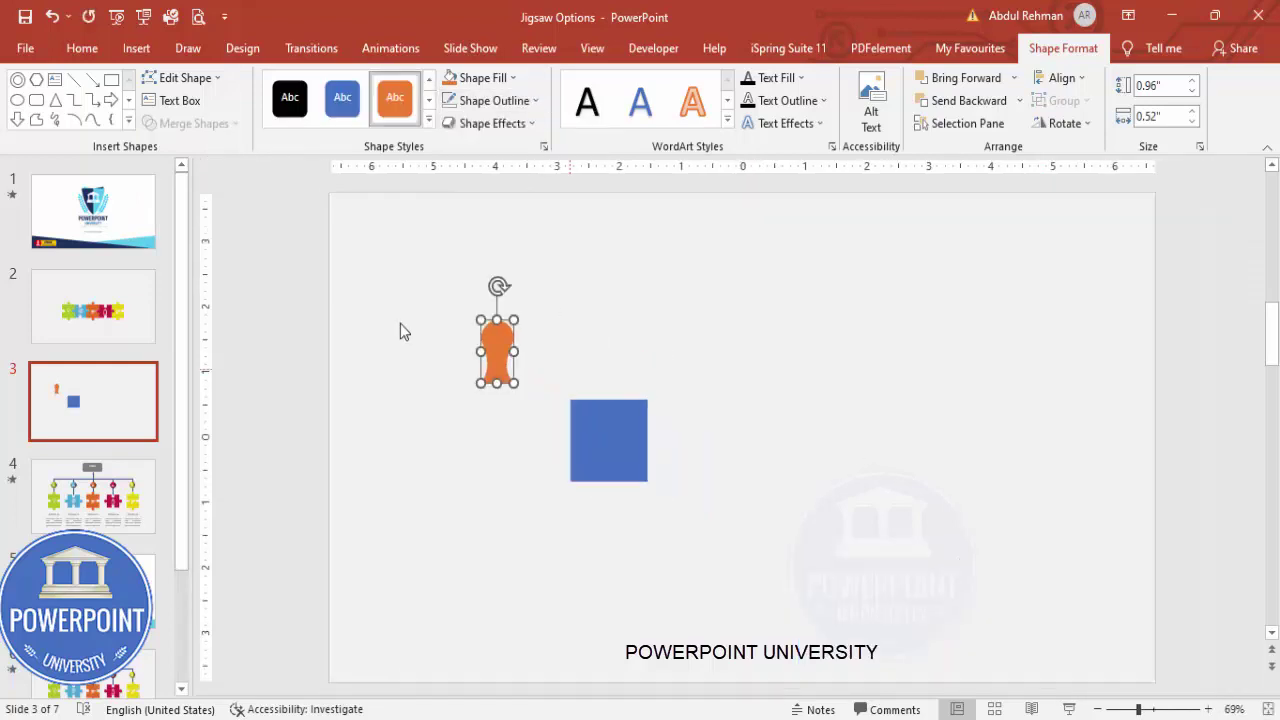
Fit orange tabs on the square's top and bottom edges, flipping the bottom one vertically
drag(502, 358, 626, 387)
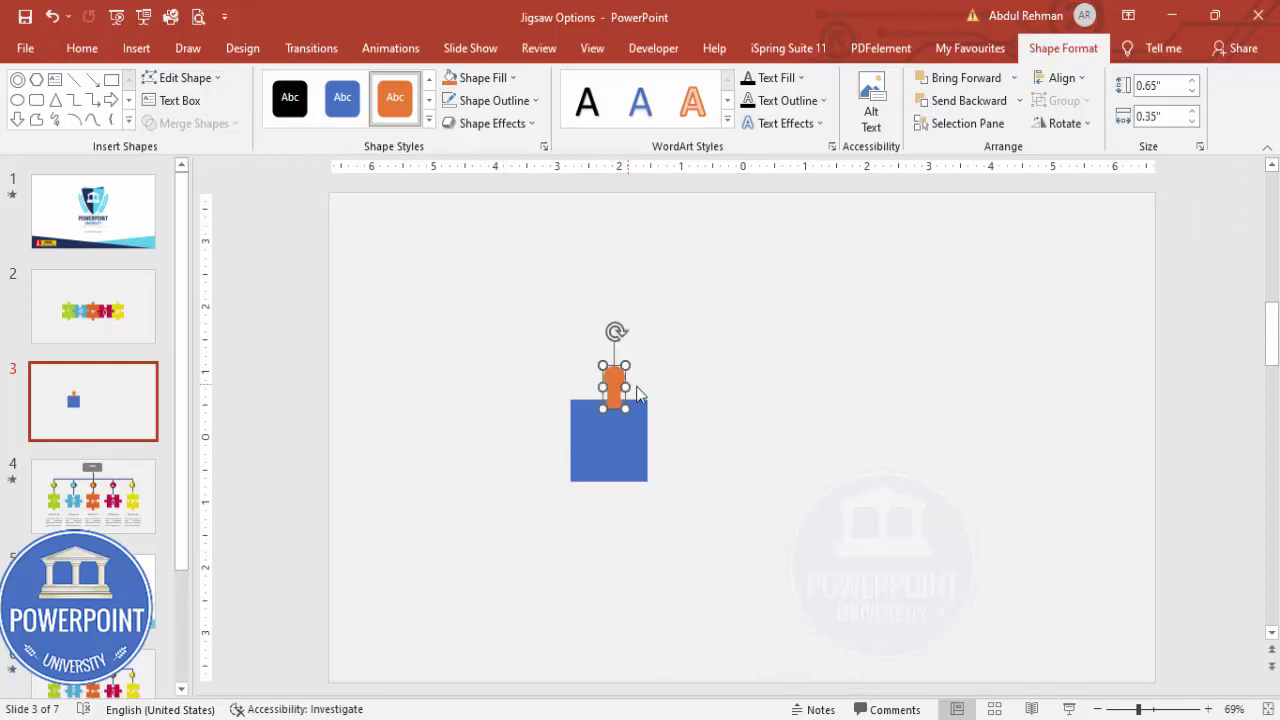
click(1163, 709)
drag(734, 451, 744, 640)
scroll(805, 470, down, 1)
scroll(805, 470, down, 1)
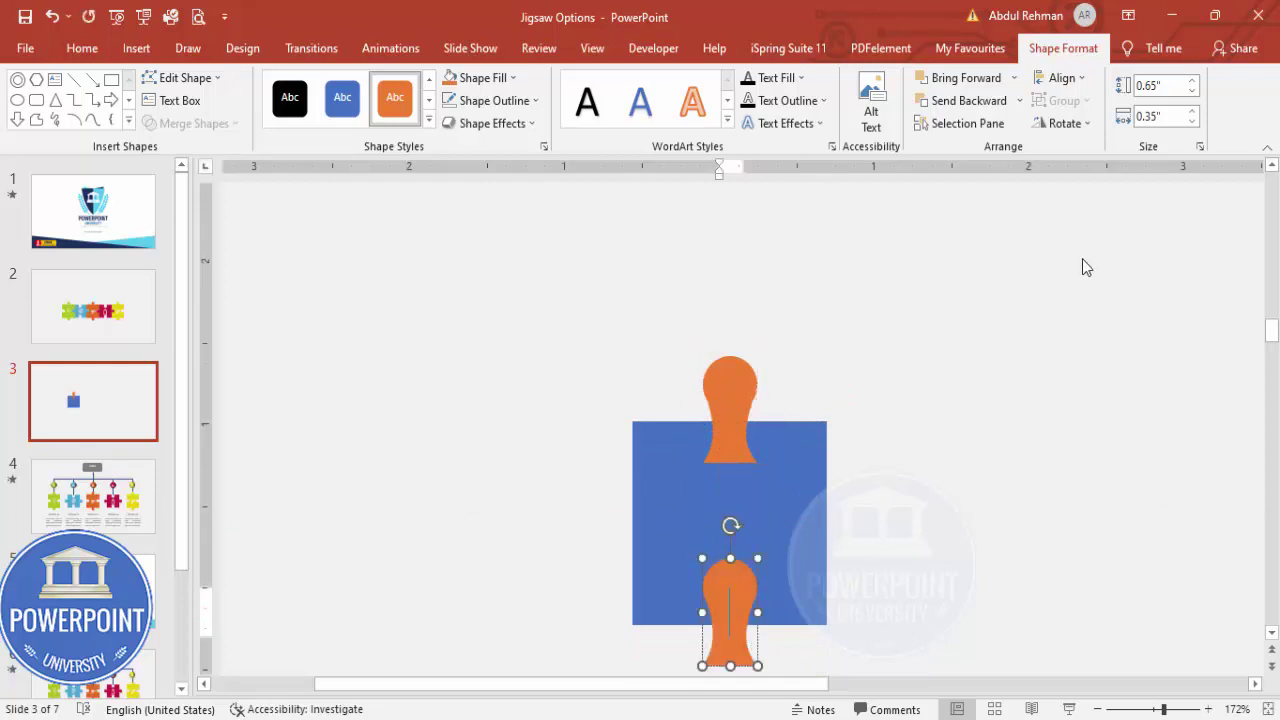
click(1064, 123)
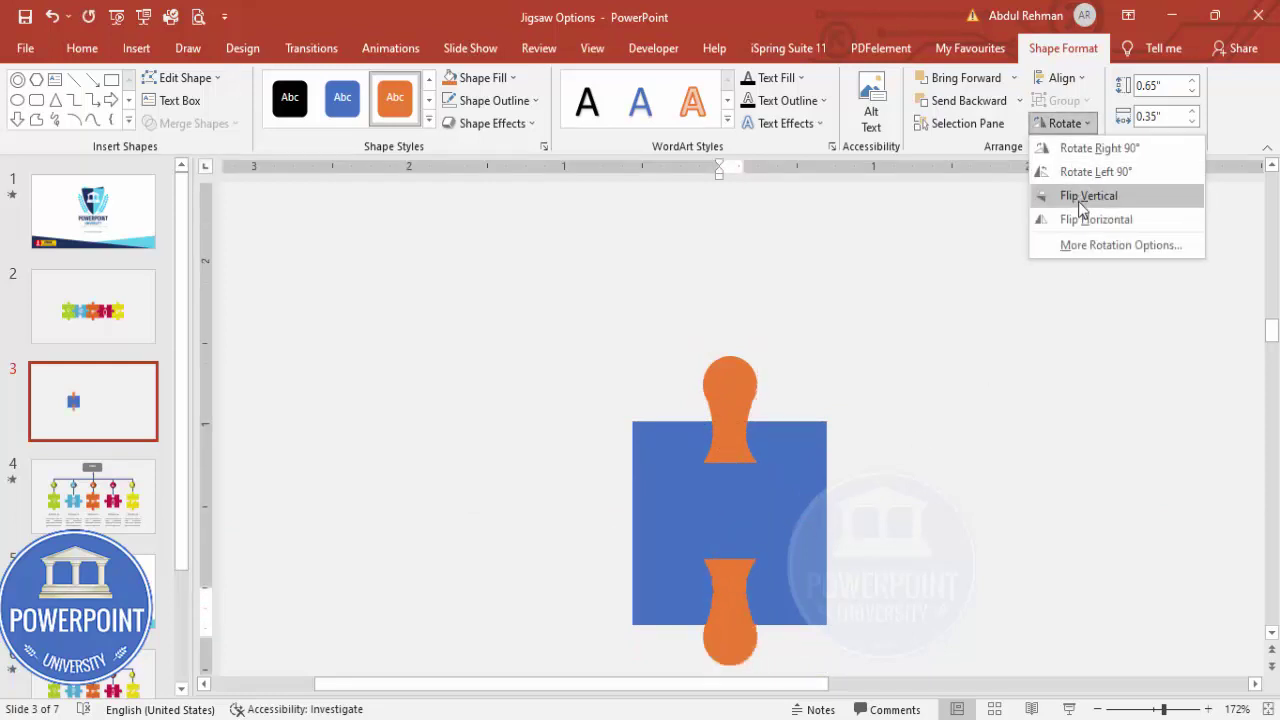
click(1080, 197)
drag(723, 609, 724, 611)
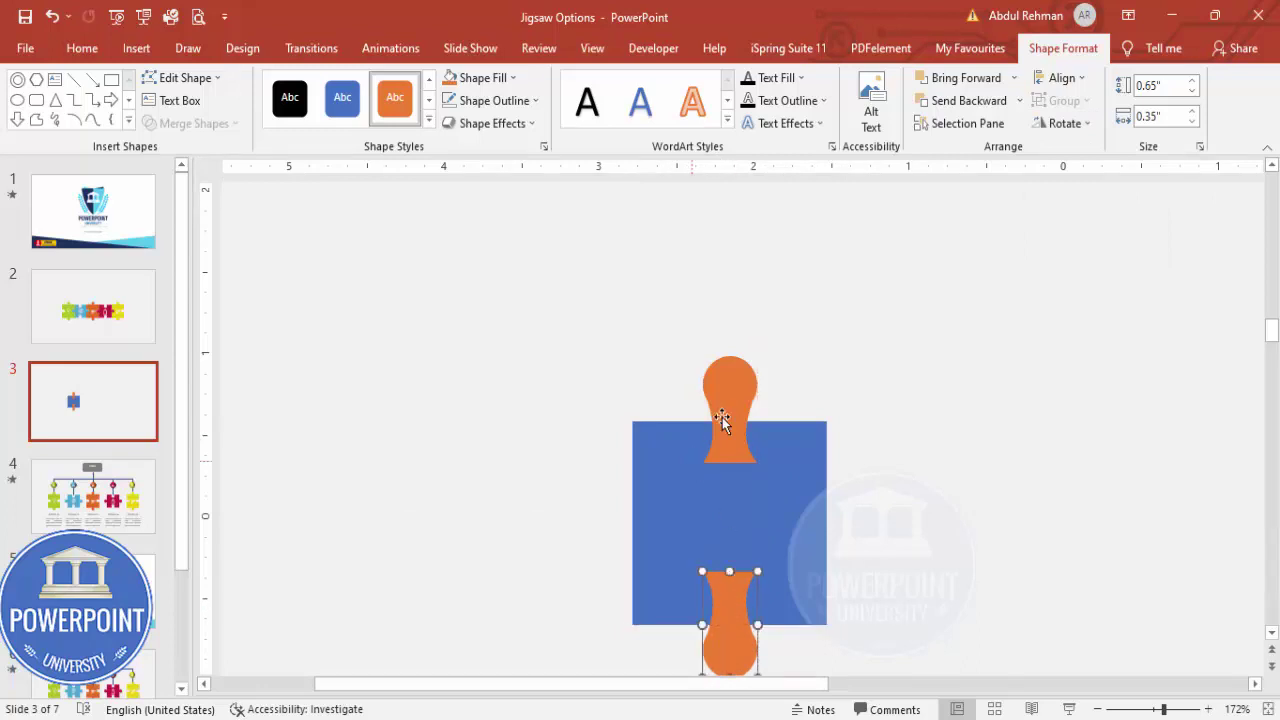
Duplicate and rotate the tab to fit on the left and right edges, flipping the left horizontally
click(723, 418)
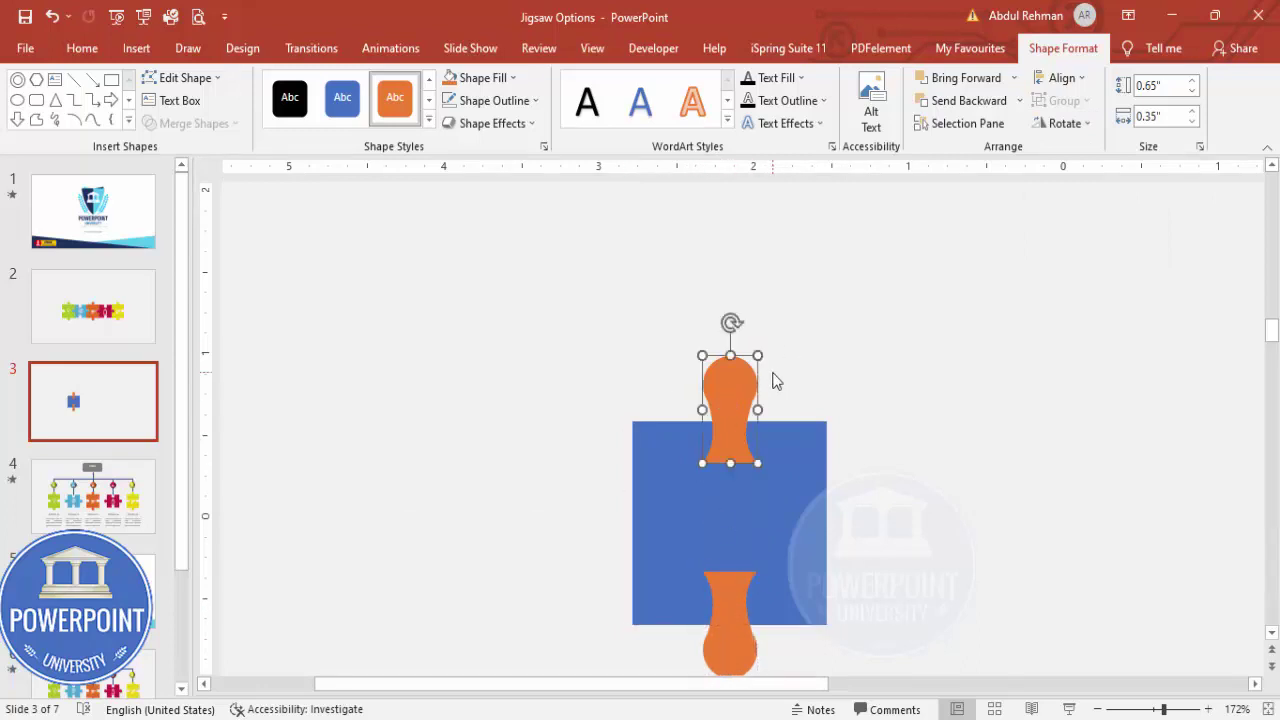
key(ctrl+d)
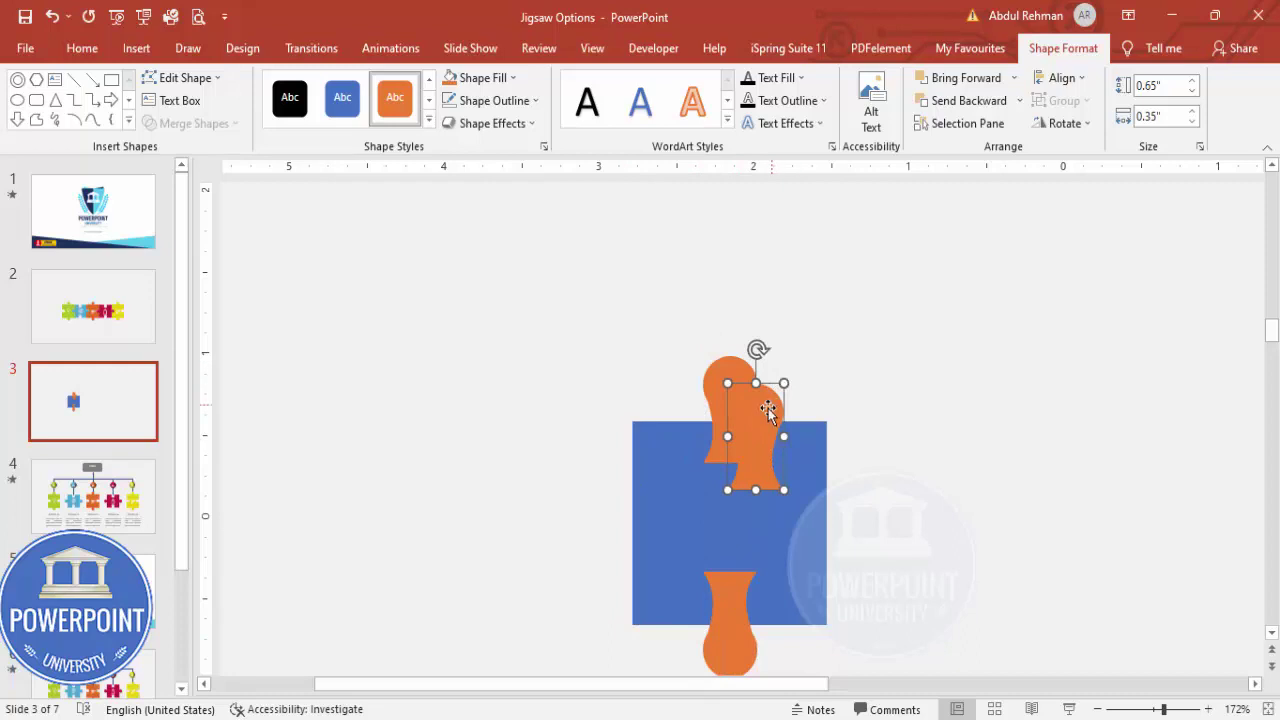
drag(768, 408, 864, 462)
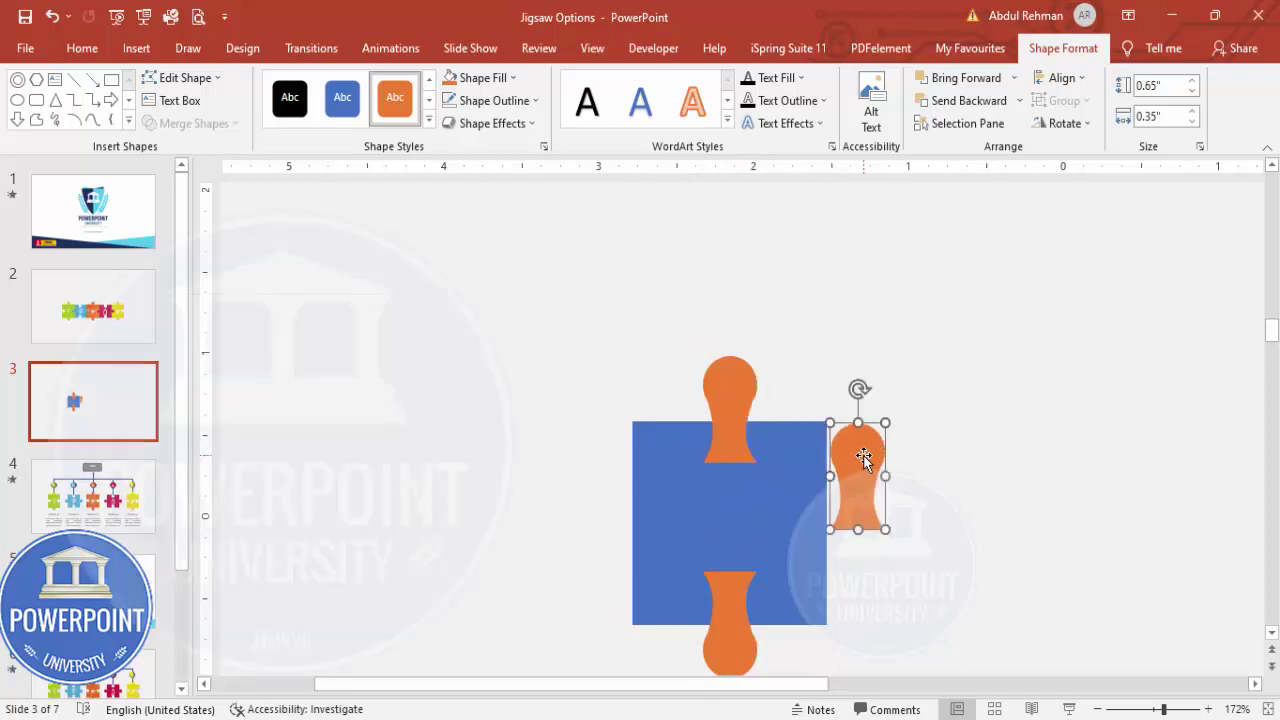
key(alt+Left)
key(alt+Left)
key(alt+Left)
key(alt+Left)
key(alt+Left)
key(alt+Left)
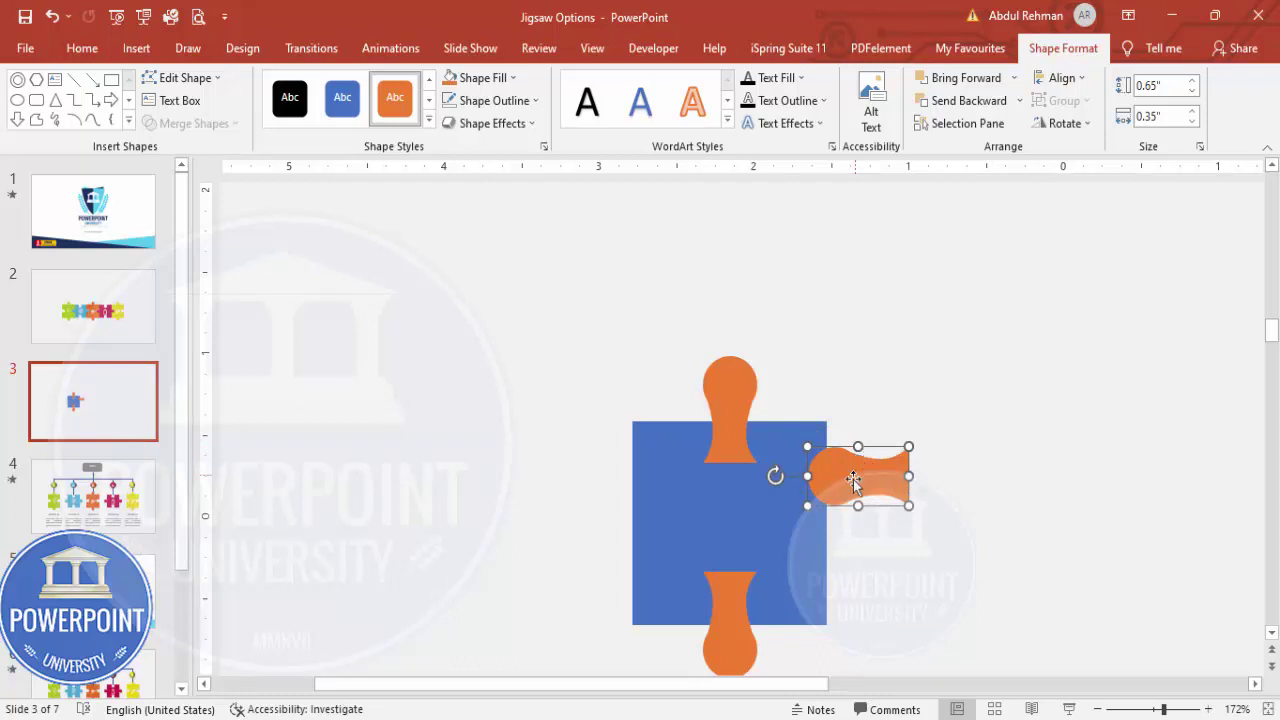
drag(850, 478, 660, 516)
click(1063, 123)
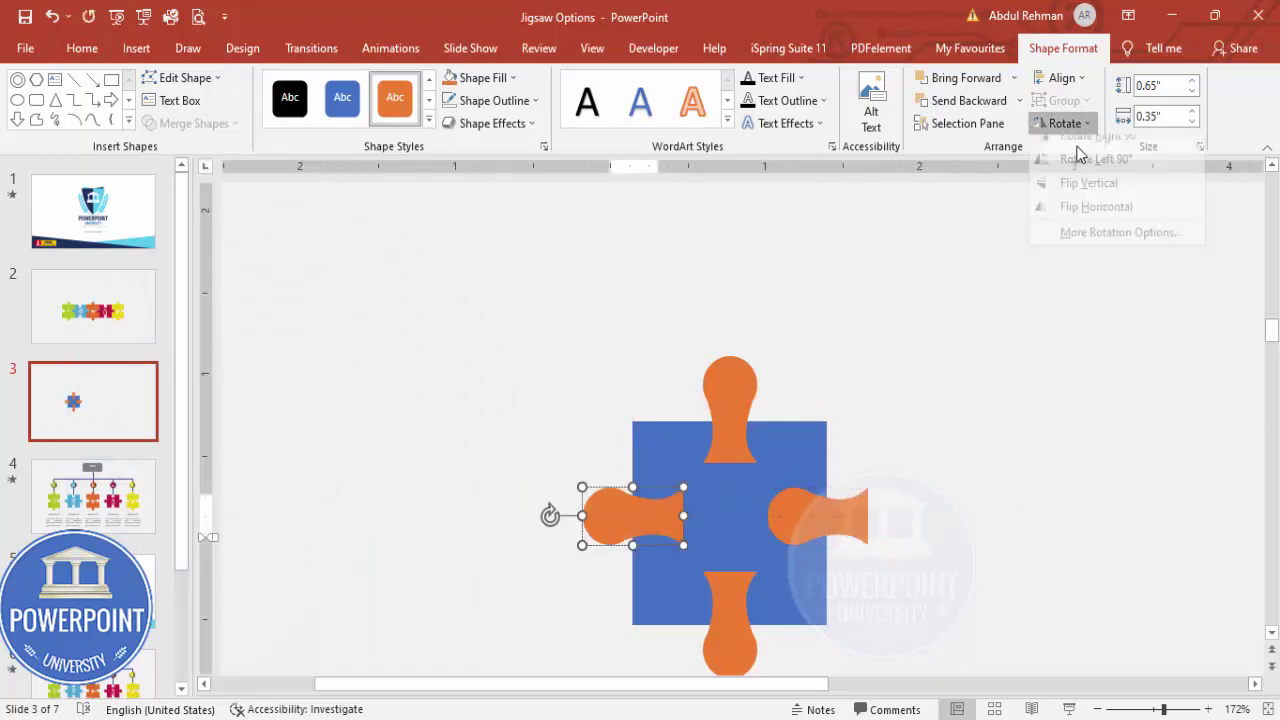
click(1105, 226)
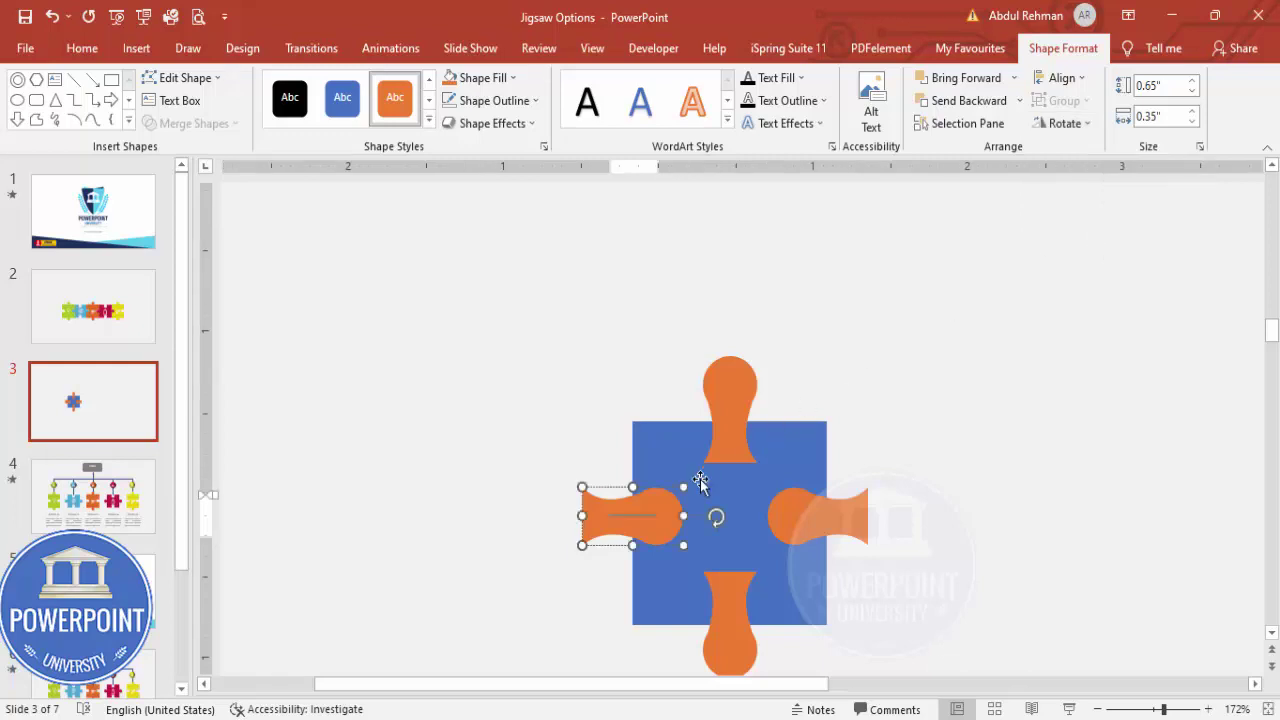
drag(657, 523, 674, 524)
click(834, 517)
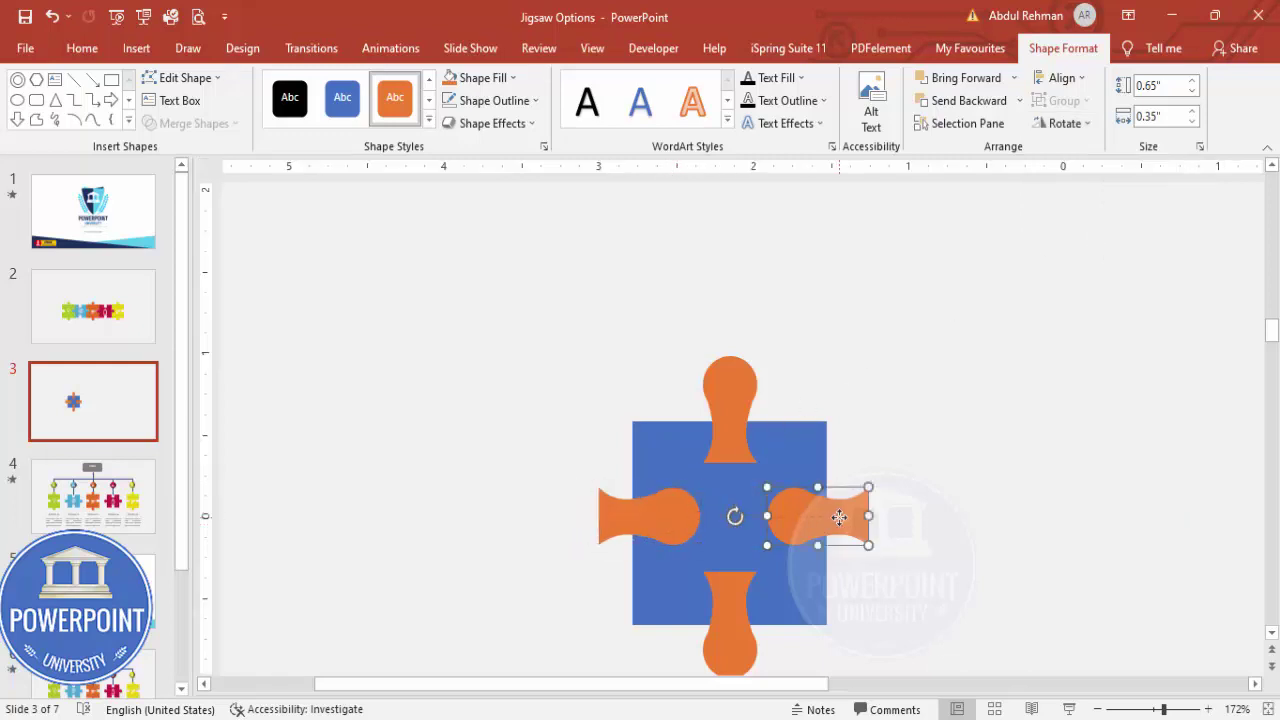
click(958, 524)
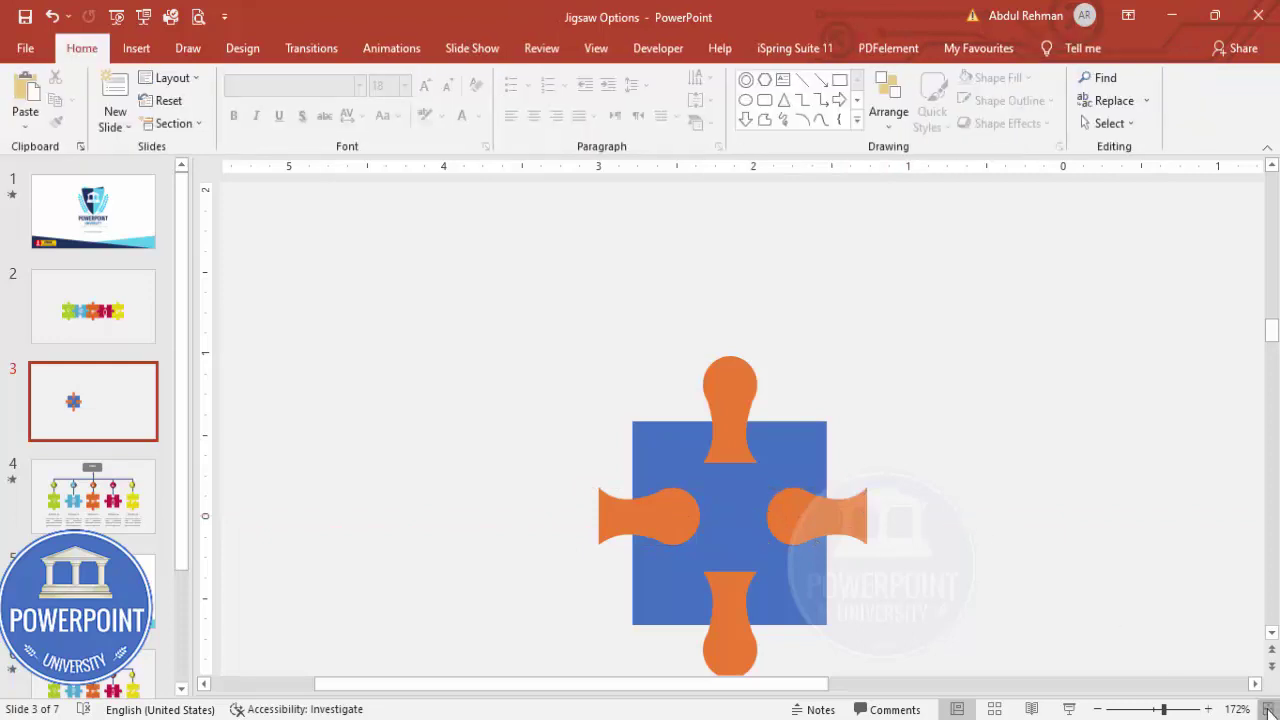
Copy the whole jigsaw piece and place the copy to the right of the original
scroll(671, 518, down, 10)
drag(809, 556, 374, 281)
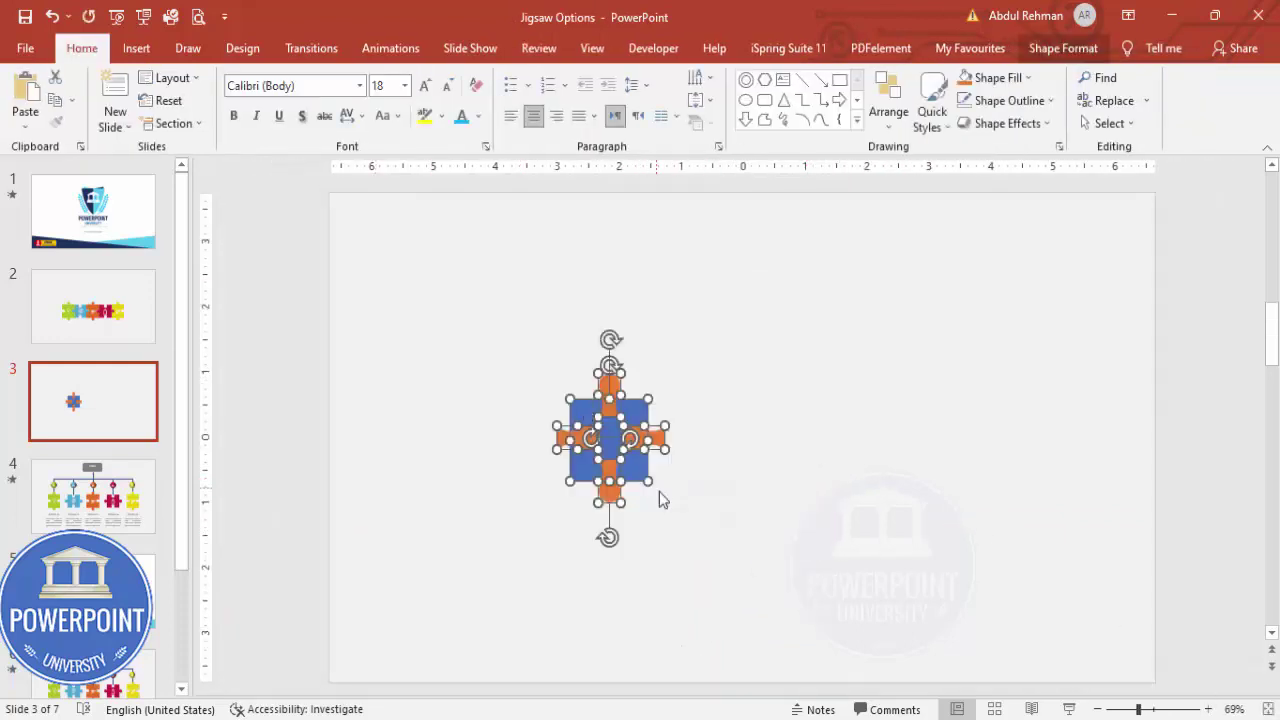
drag(636, 472, 797, 471)
click(866, 443)
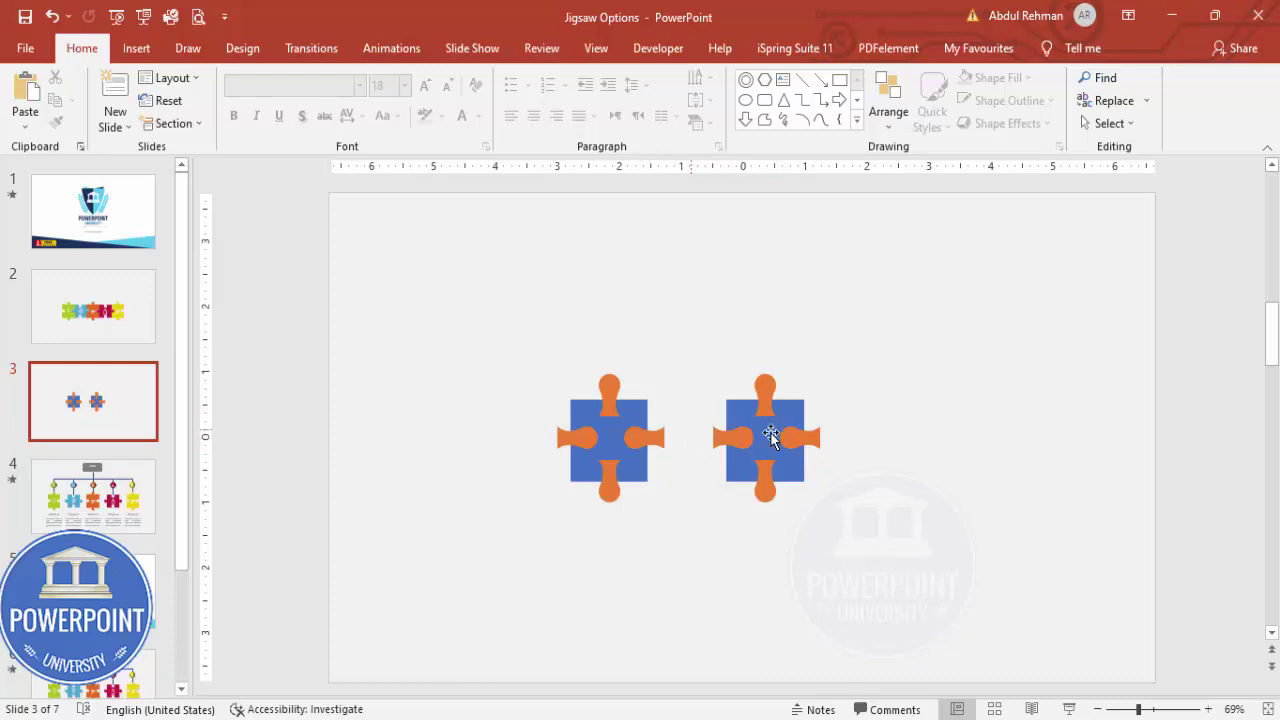
Select the left piece's top and bottom tabs together with its square
click(638, 479)
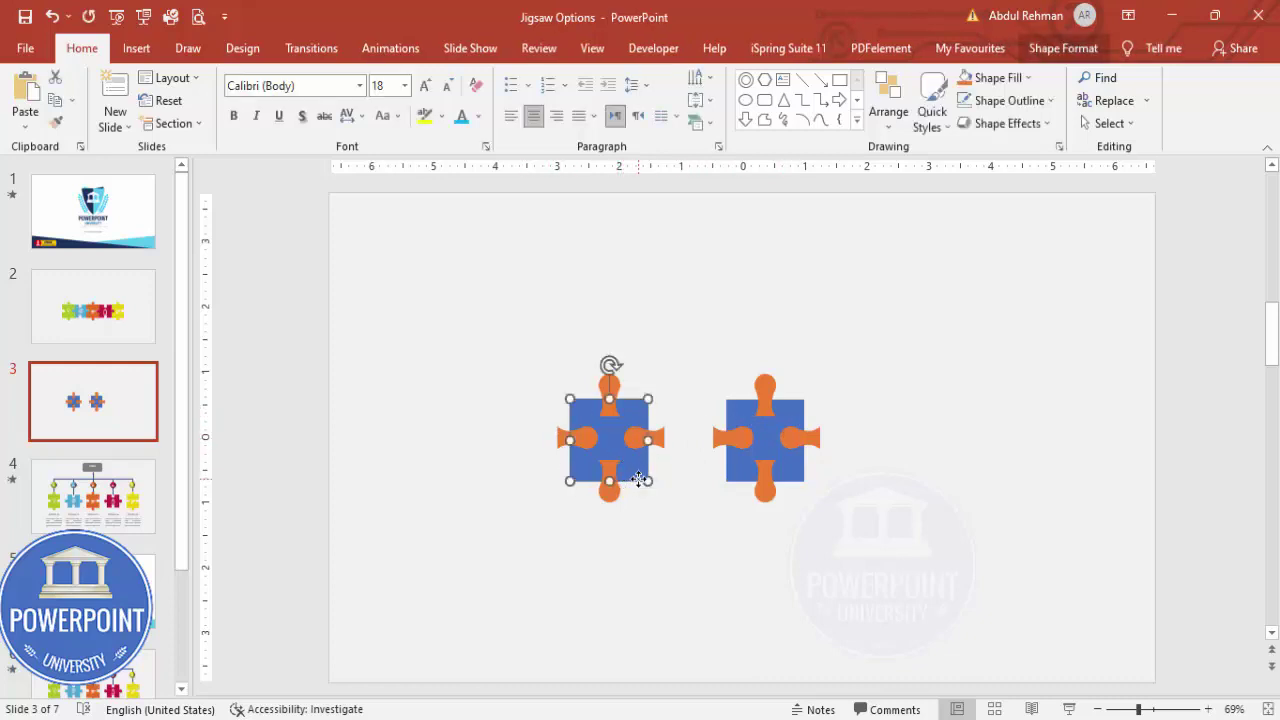
click(1158, 709)
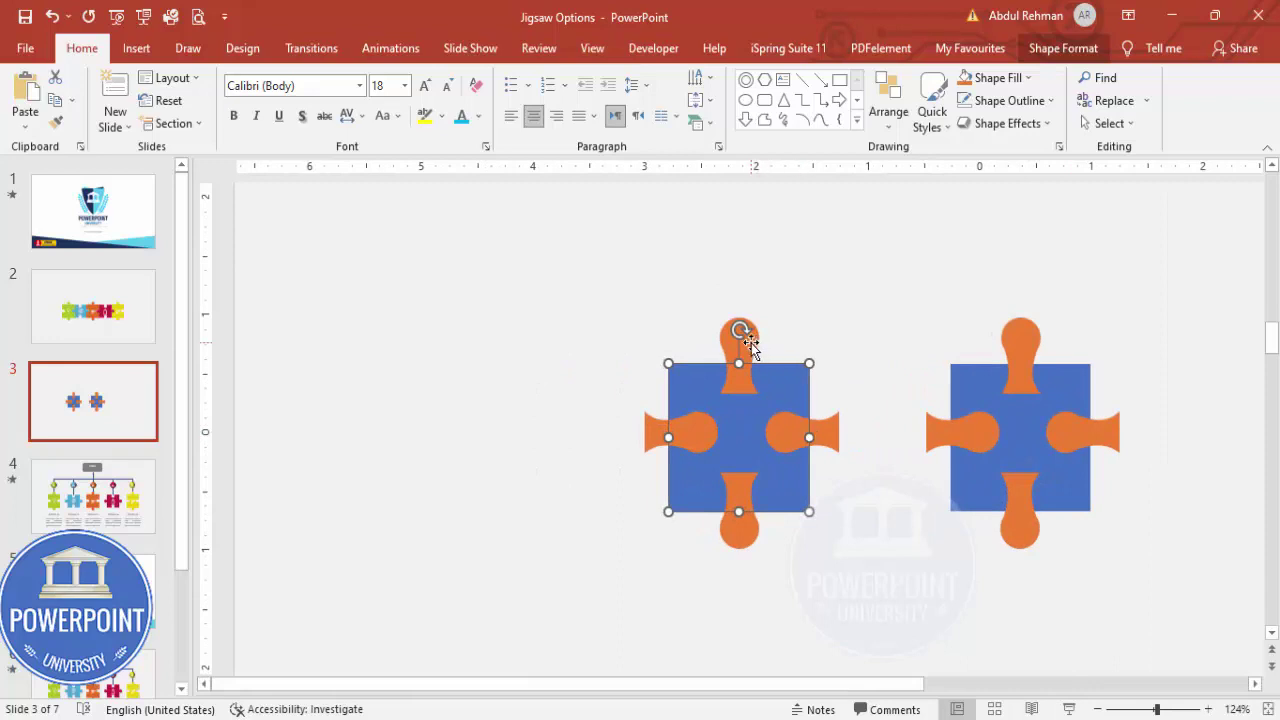
click(749, 345)
shift+click(742, 532)
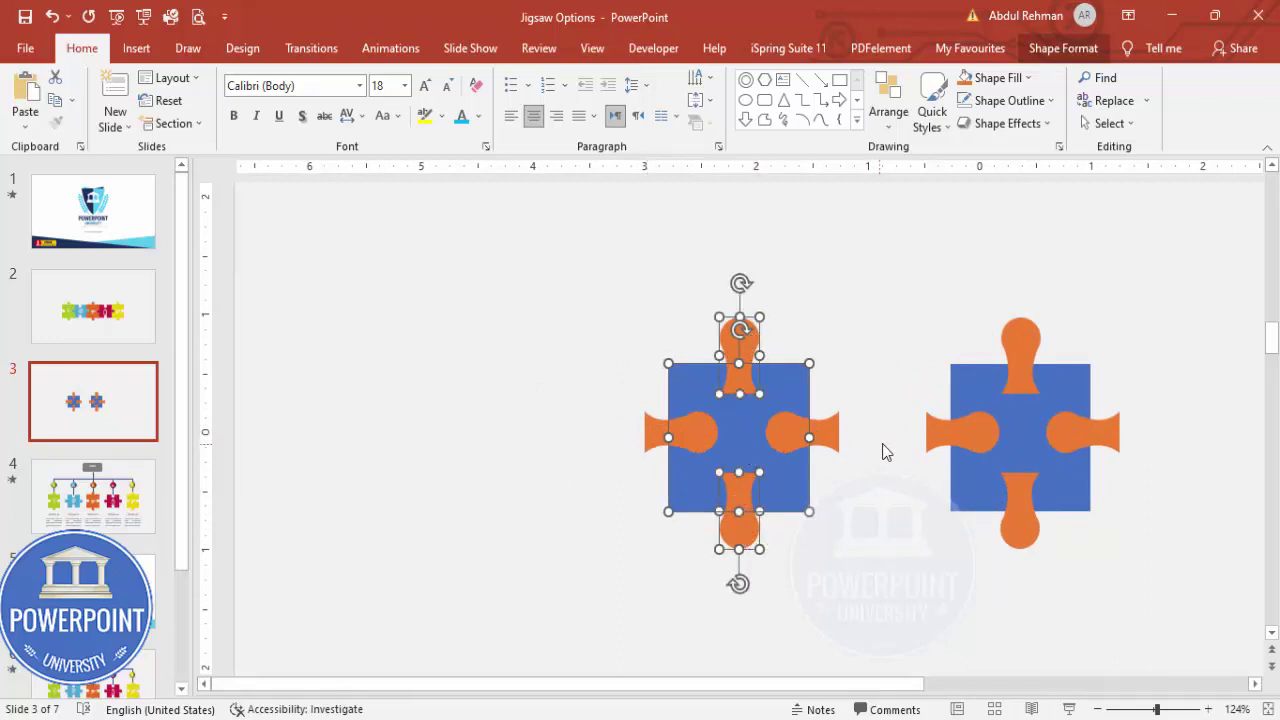
click(1063, 48)
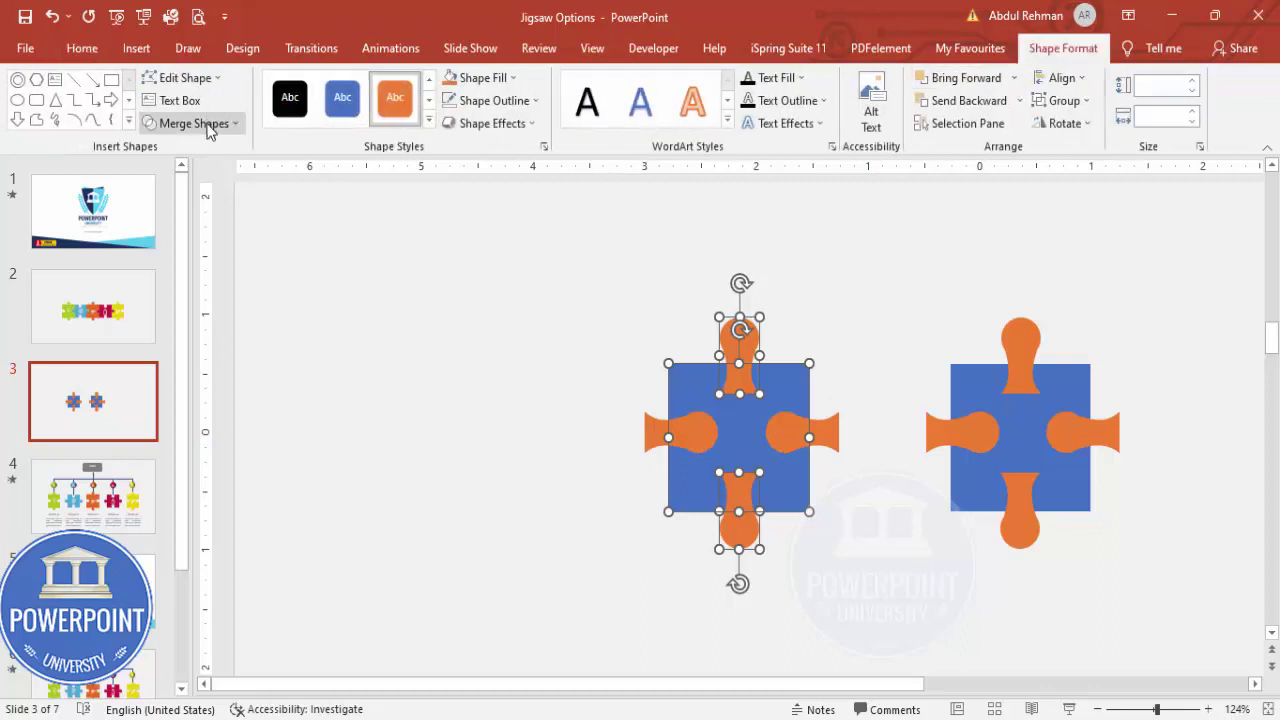
Union the square with its top and bottom tabs, then Subtract the side knobs to cut notches
click(207, 125)
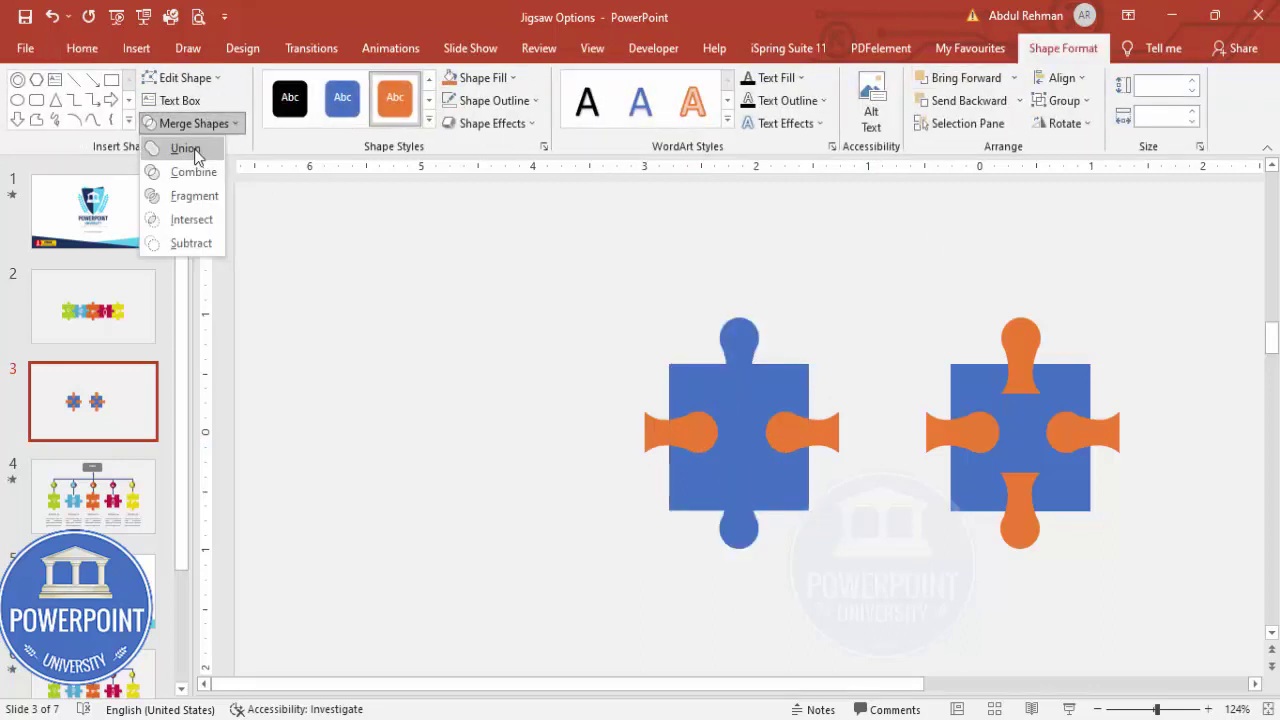
click(194, 150)
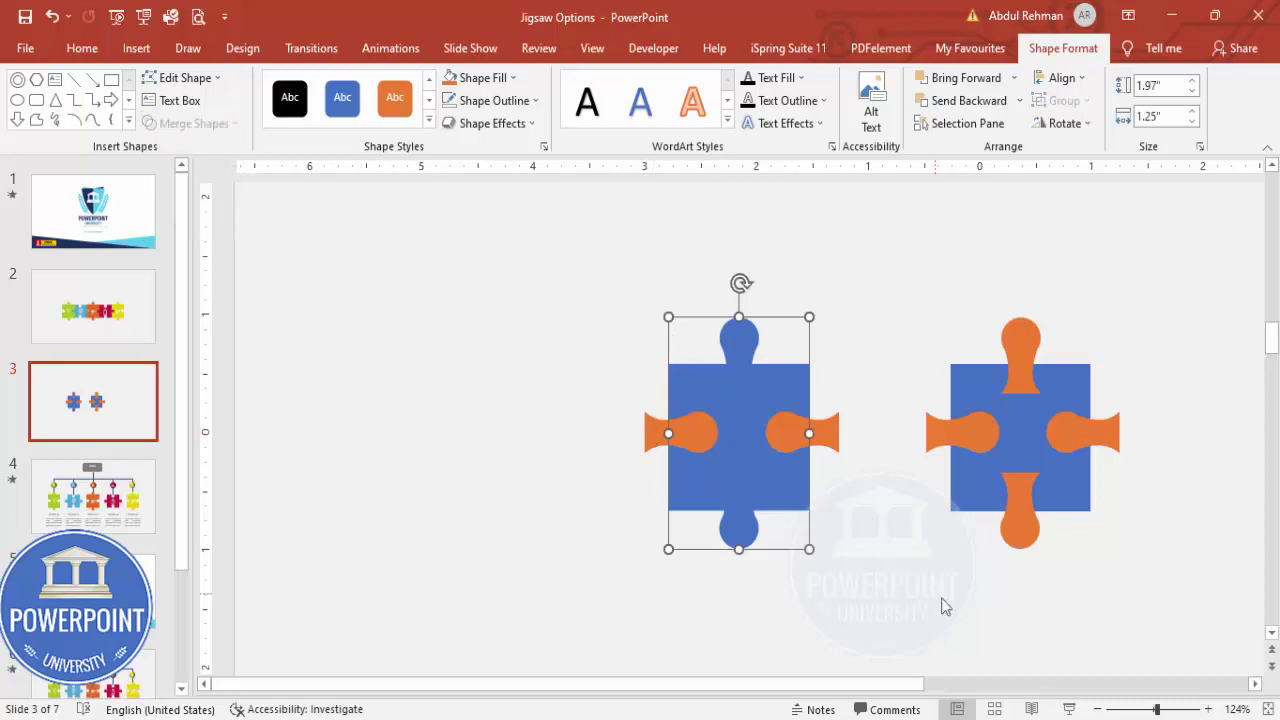
click(943, 603)
click(772, 487)
shift+click(670, 447)
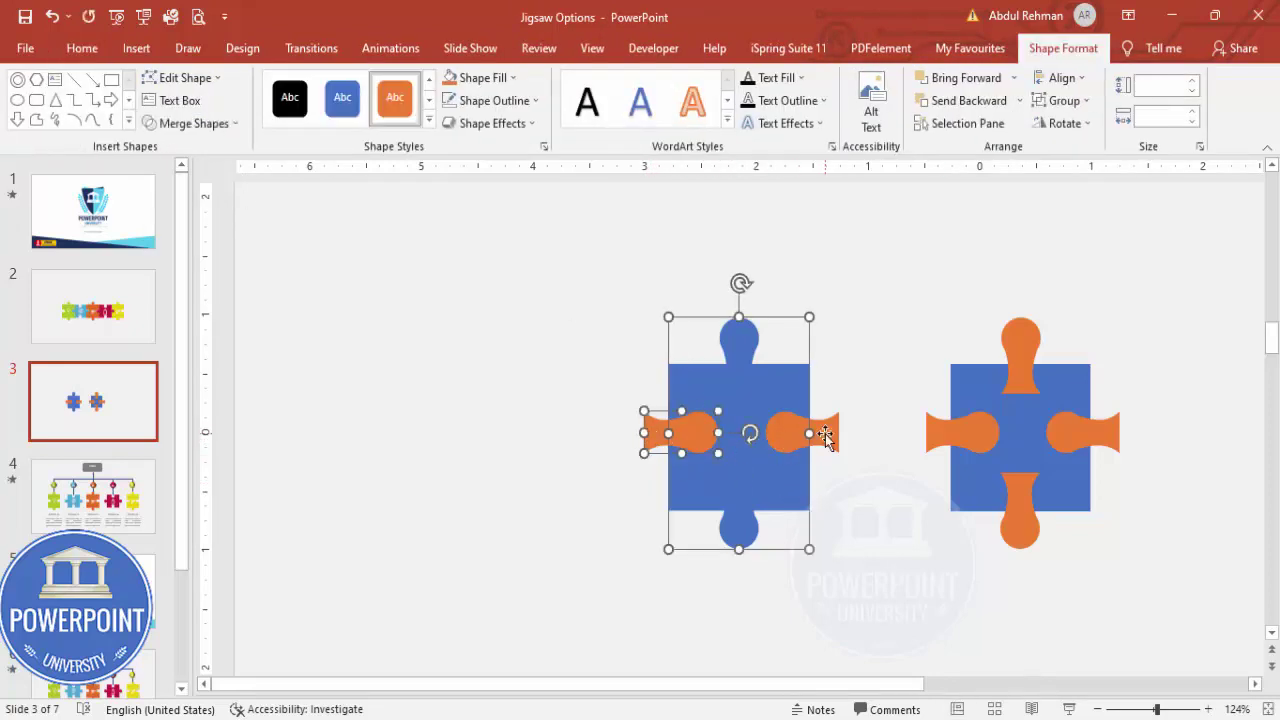
click(231, 124)
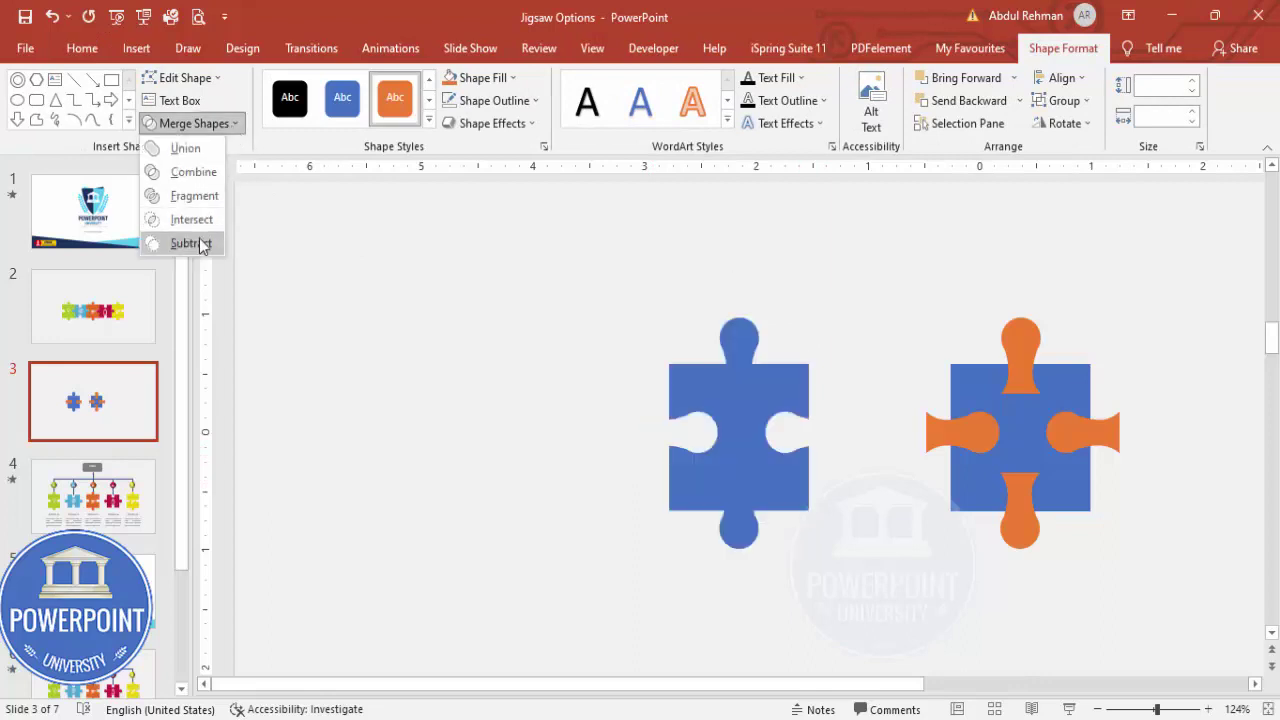
click(199, 244)
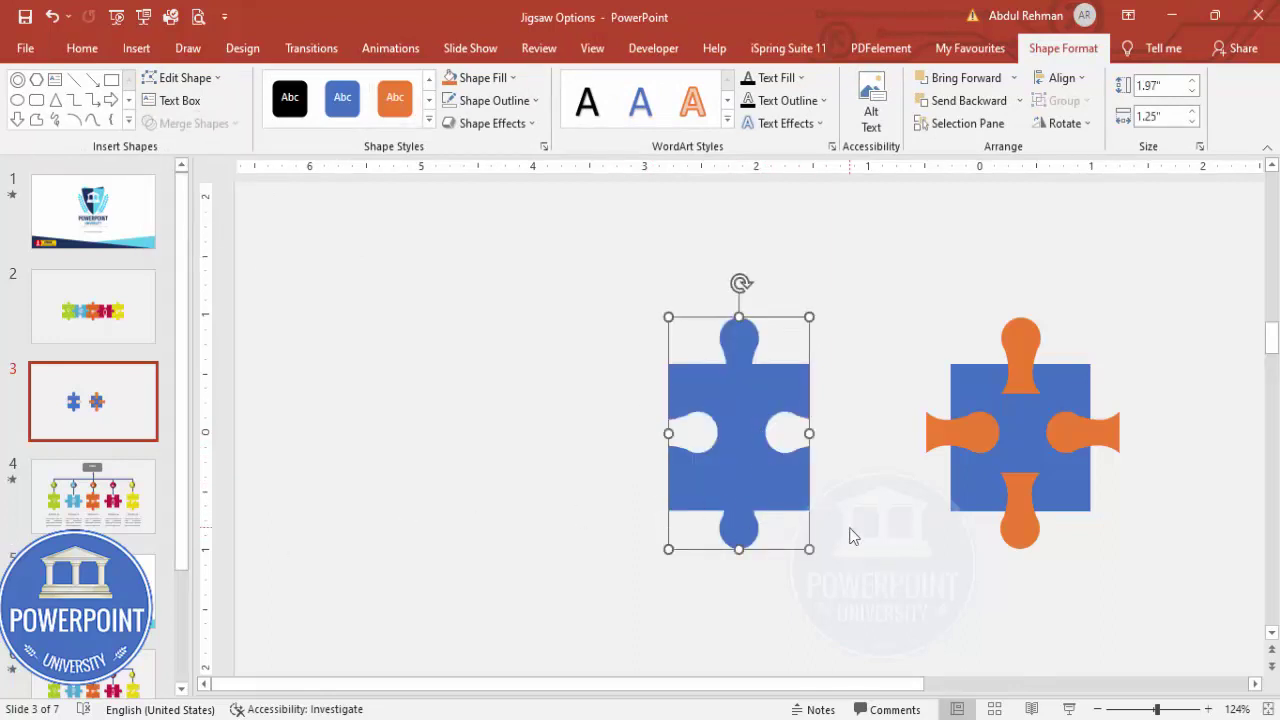
click(906, 535)
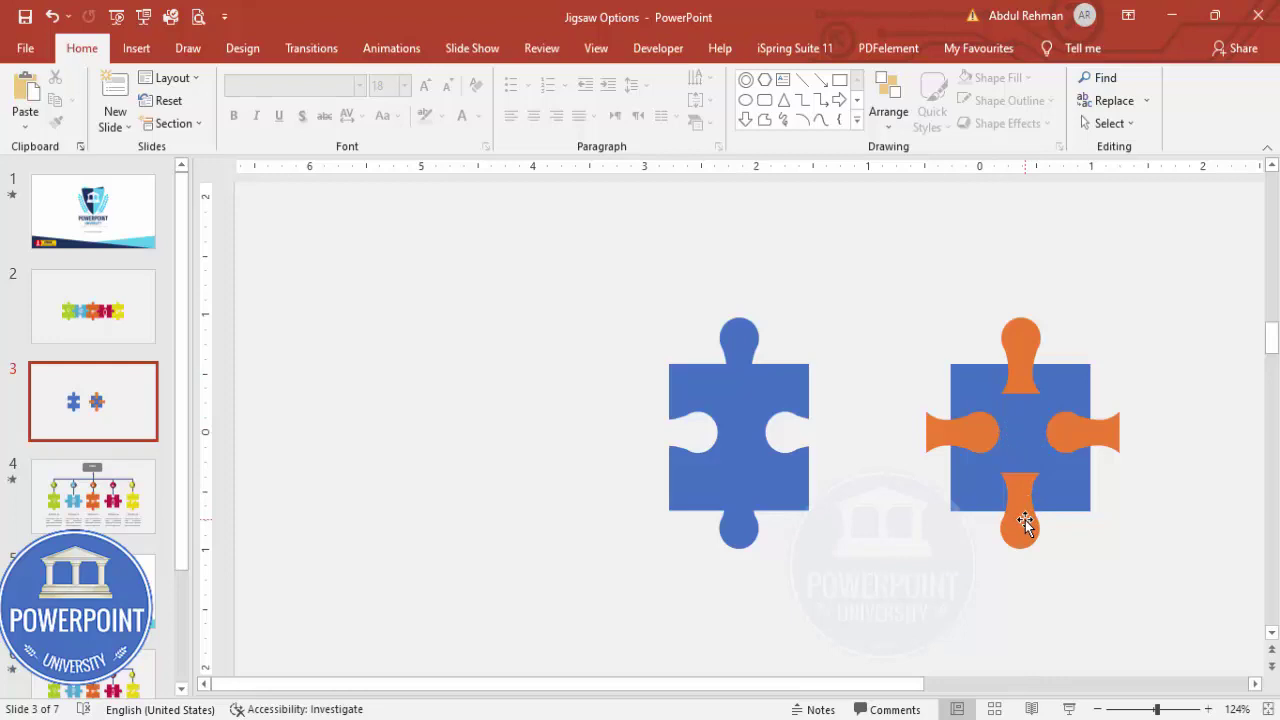
Copy the notched piece, turn it 90° sideways, delete the template and interlock the copy on the right
click(791, 474)
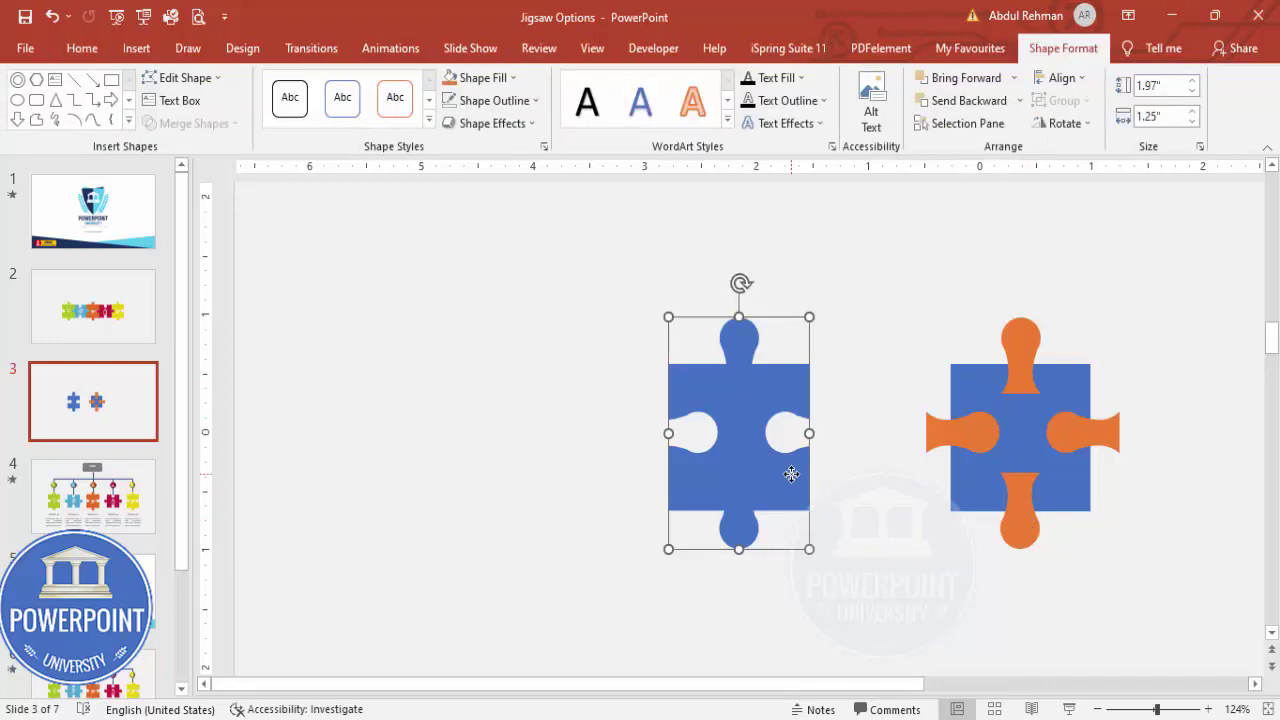
drag(784, 482, 580, 457)
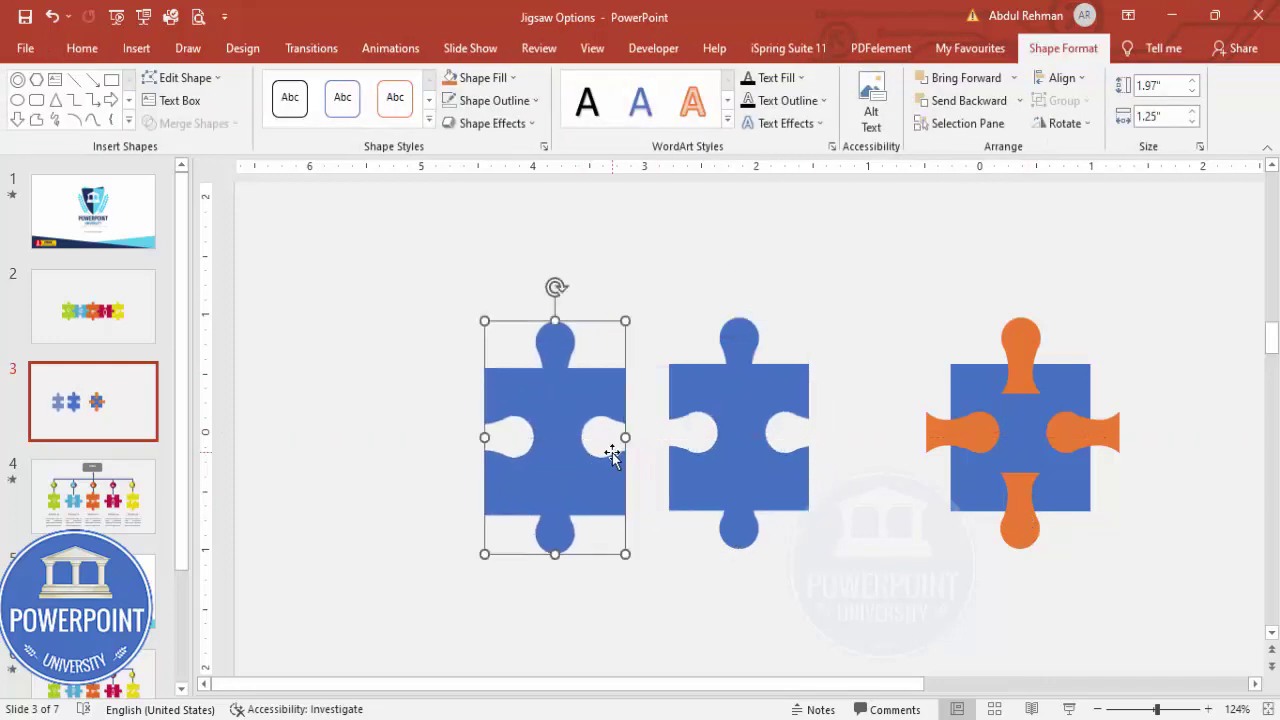
key(alt+Right)
key(alt+Right)
key(alt+Right)
key(alt+Right)
key(alt+Right)
key(alt+Right)
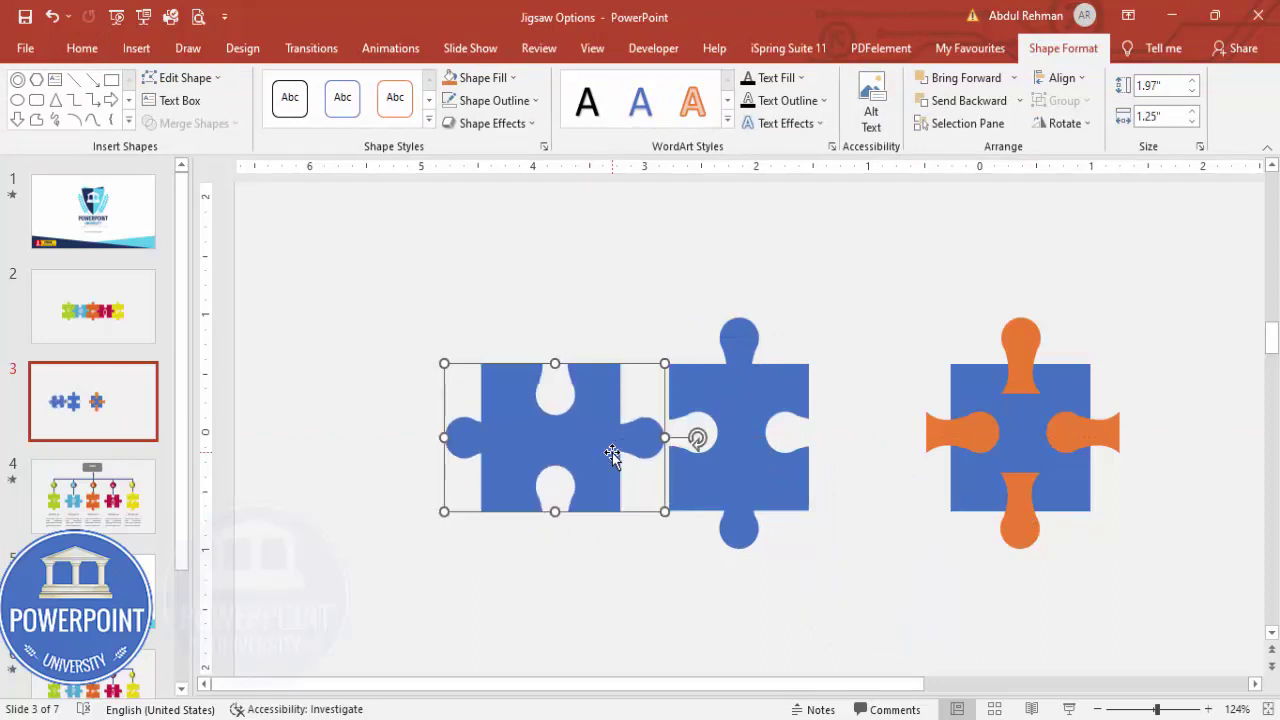
drag(605, 452, 591, 451)
drag(895, 280, 1099, 517)
key(Delete)
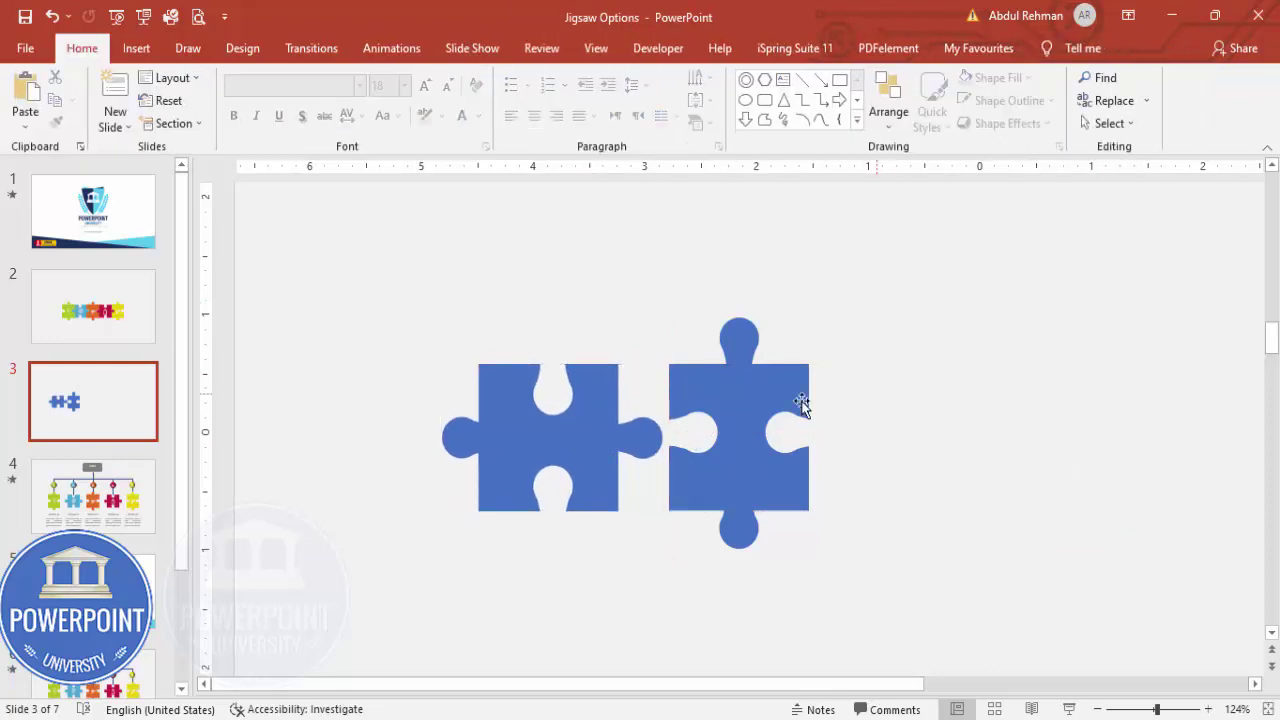
drag(577, 462, 951, 457)
scroll(1071, 563, down, 5)
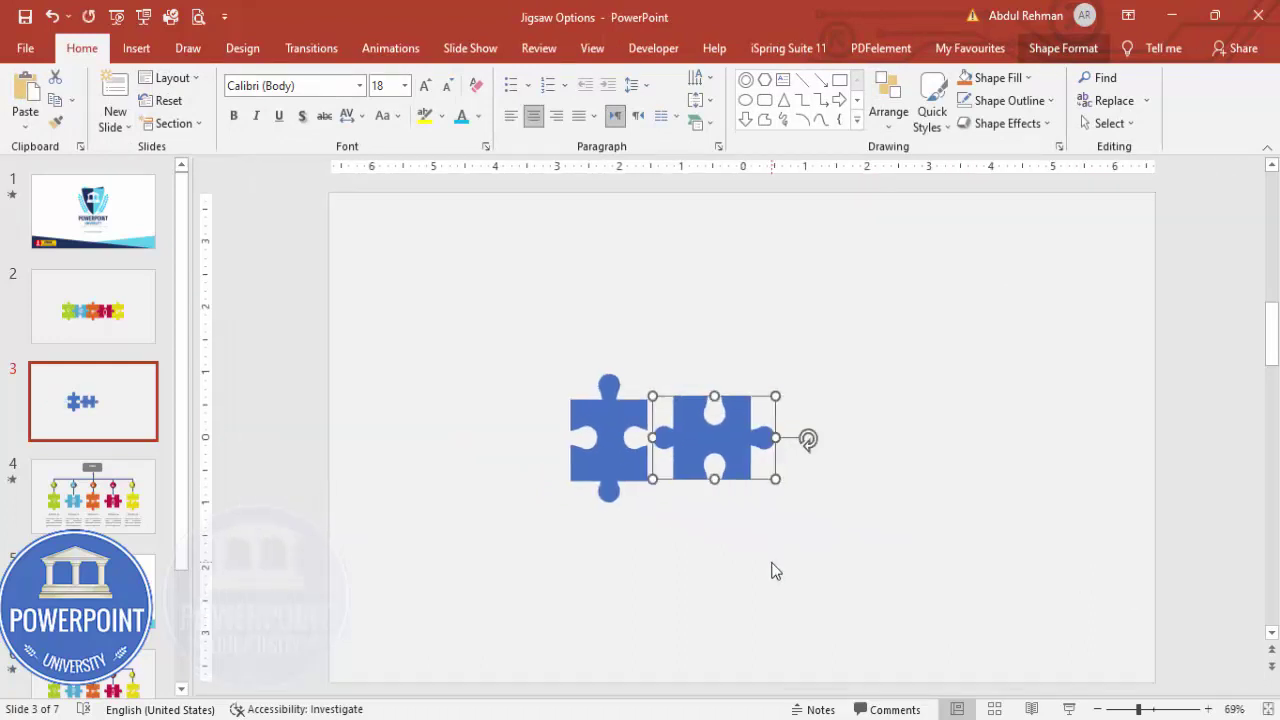
Copy pieces into a row of five alternating upright and sideways pieces, then centre the row
click(775, 571)
click(628, 451)
shift+click(720, 458)
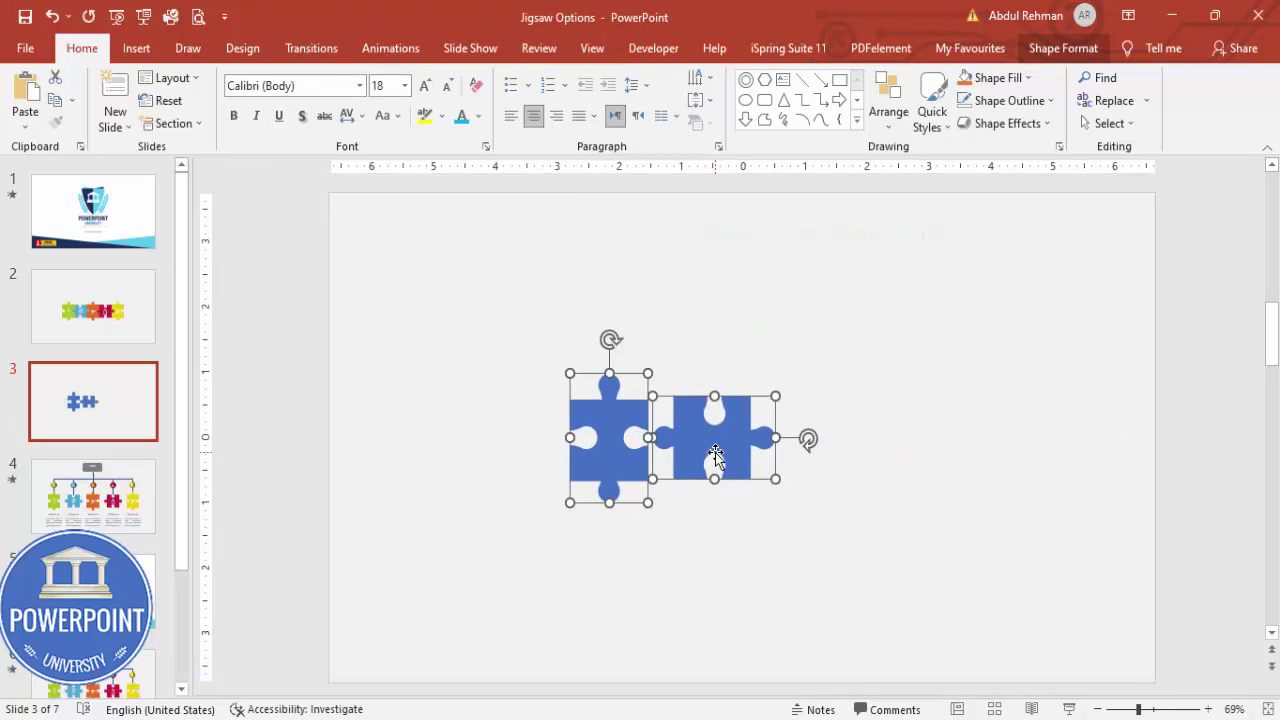
drag(715, 452, 925, 467)
click(1000, 440)
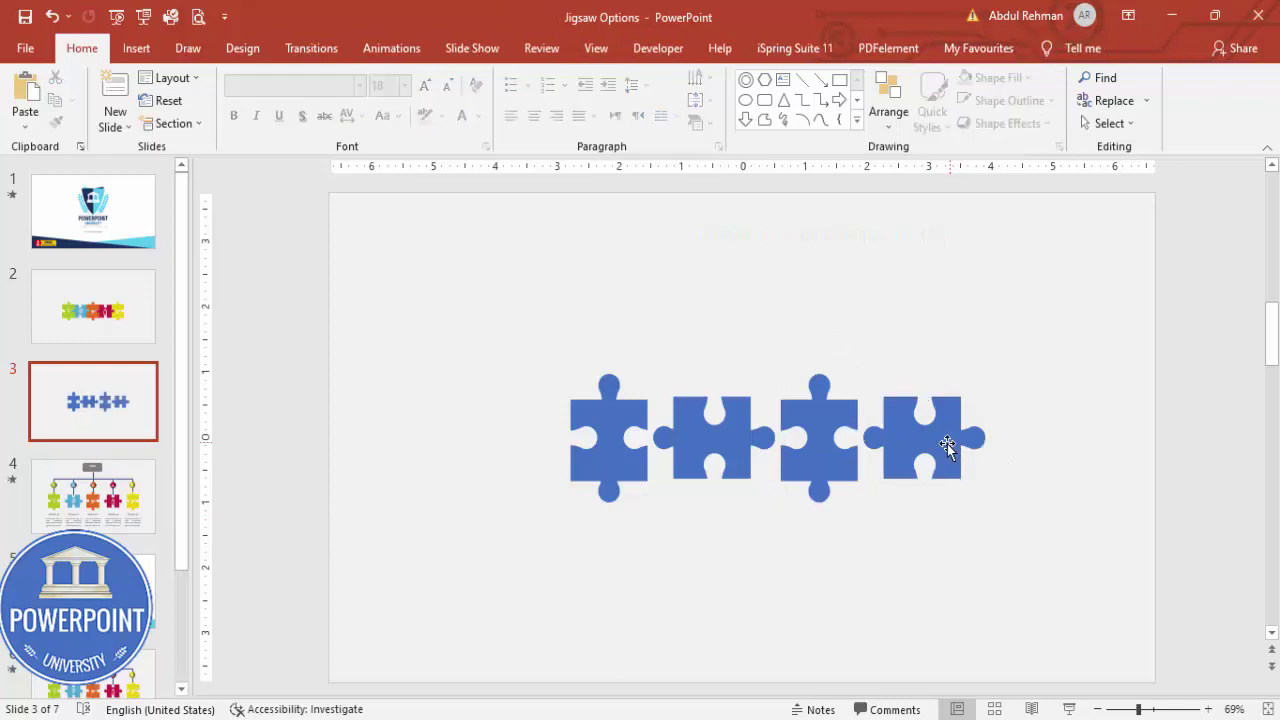
click(820, 470)
drag(820, 470, 1030, 484)
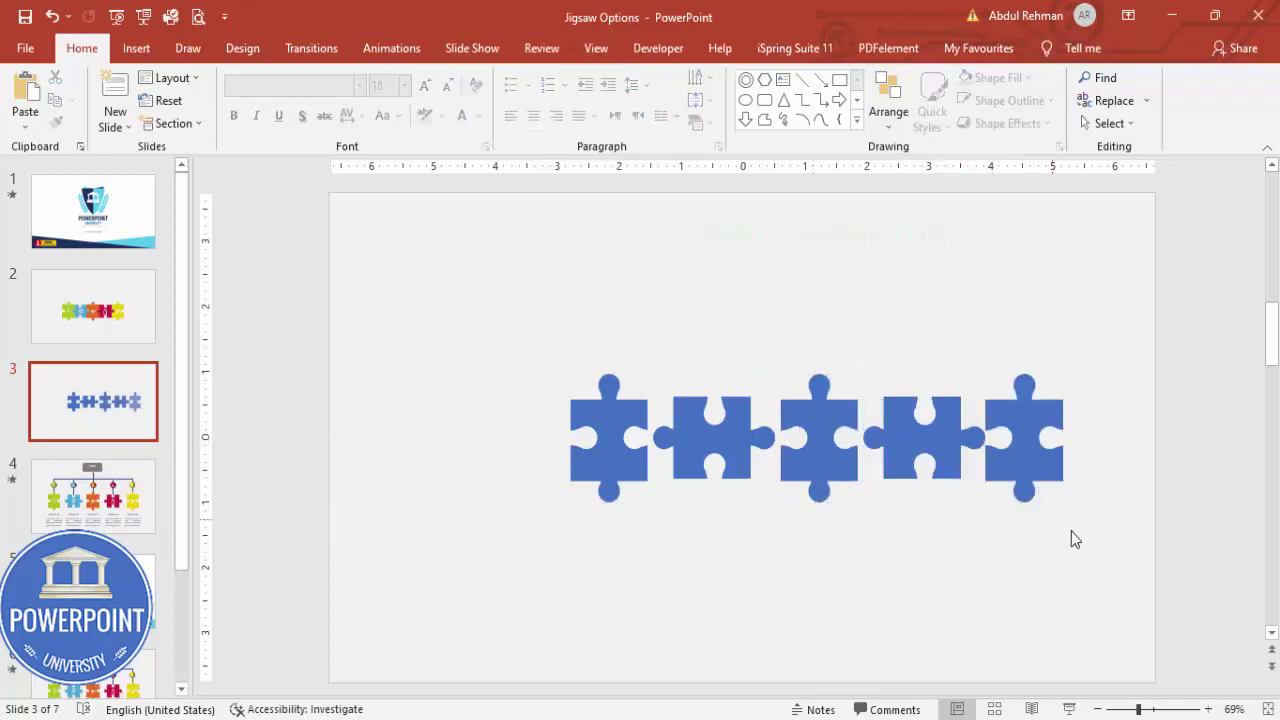
drag(1104, 536, 380, 306)
drag(919, 450, 833, 457)
click(580, 452)
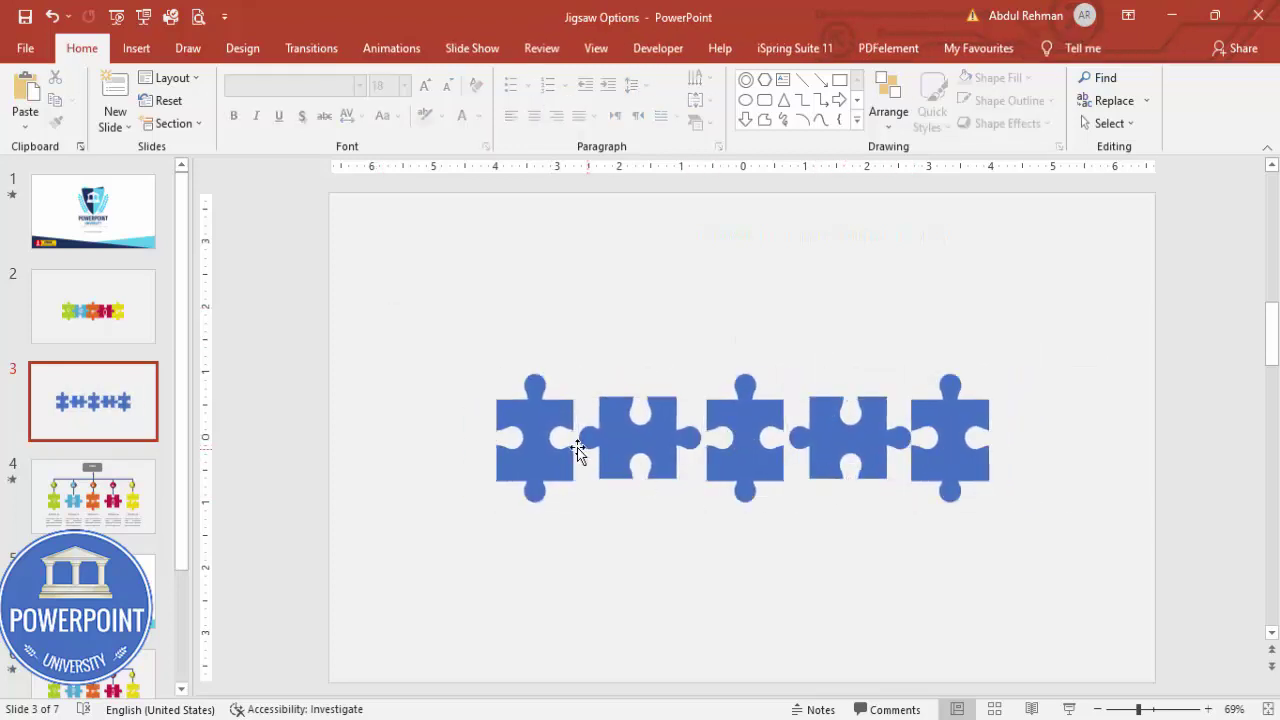
click(548, 430)
Fill the first three pieces light blue, orange and crimson
click(998, 80)
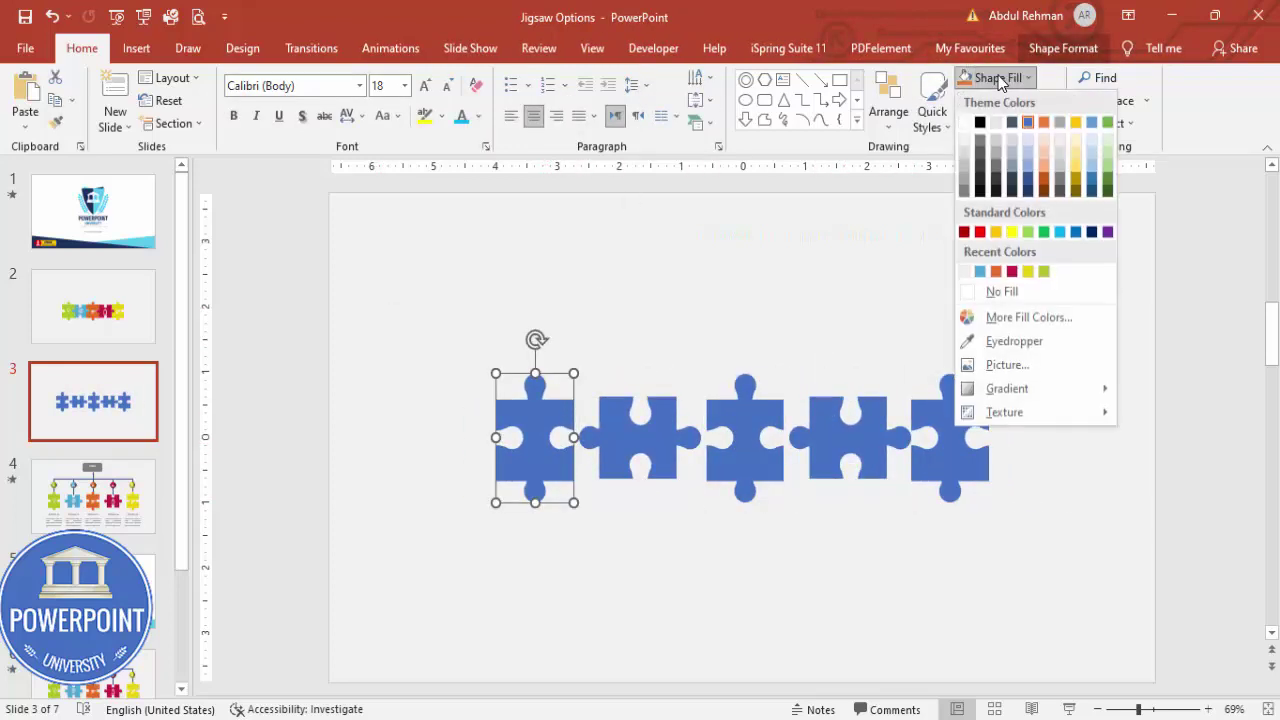
click(980, 271)
click(642, 410)
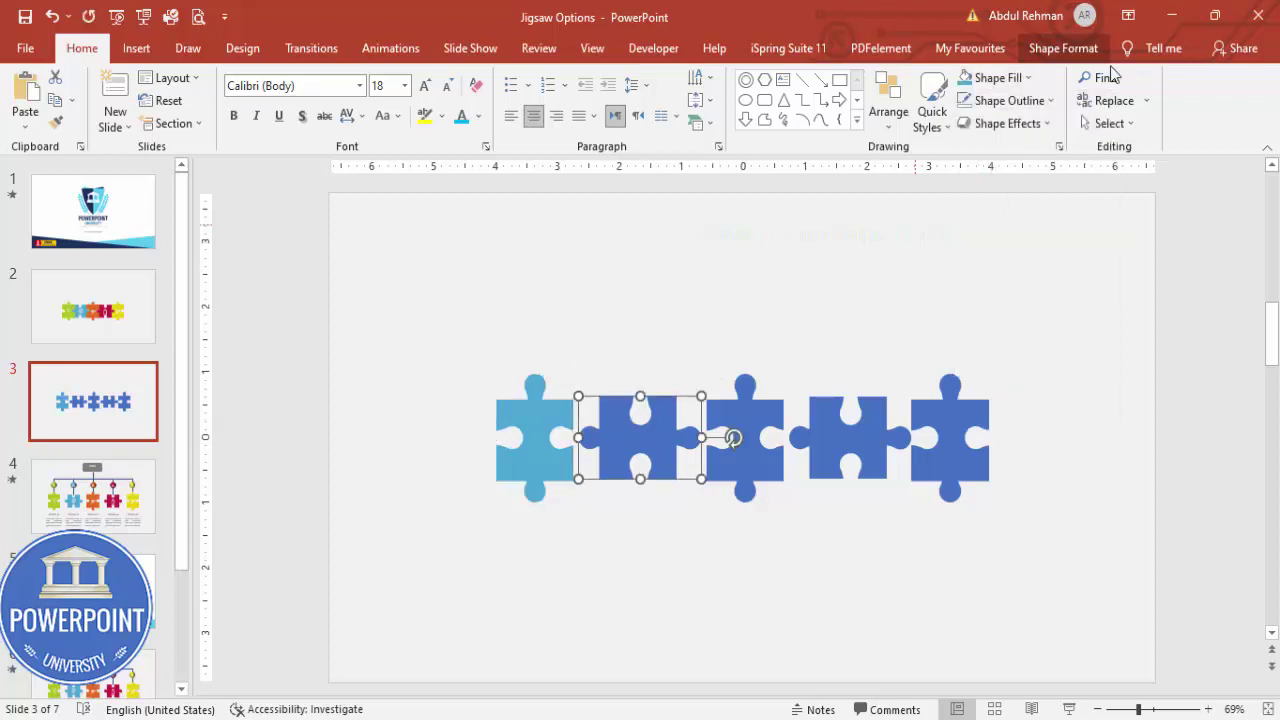
click(998, 78)
click(997, 271)
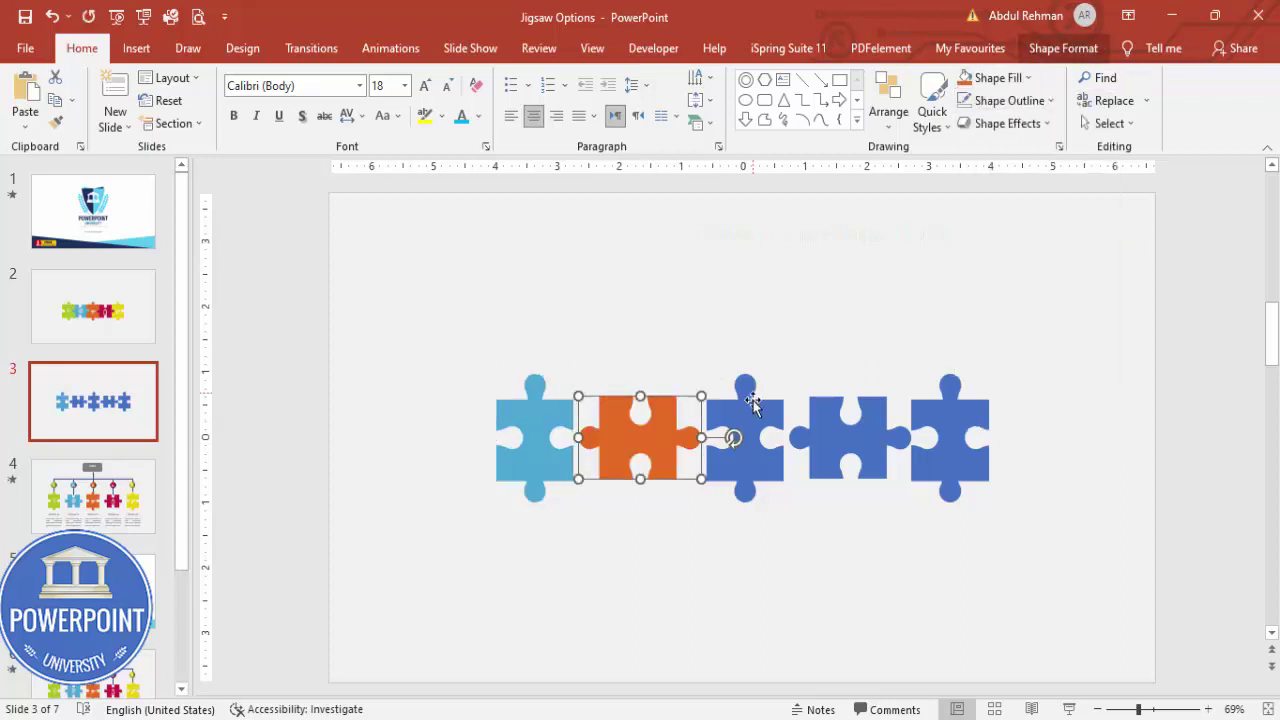
click(737, 434)
click(998, 78)
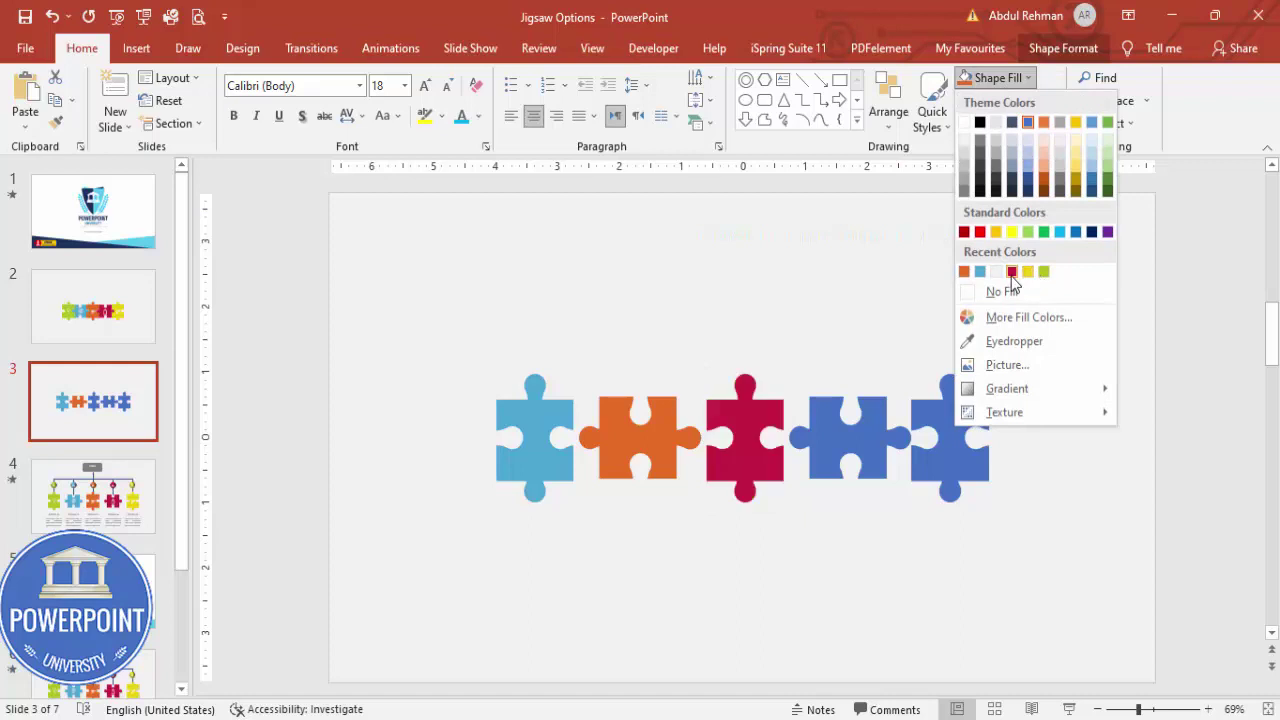
click(1012, 271)
click(998, 78)
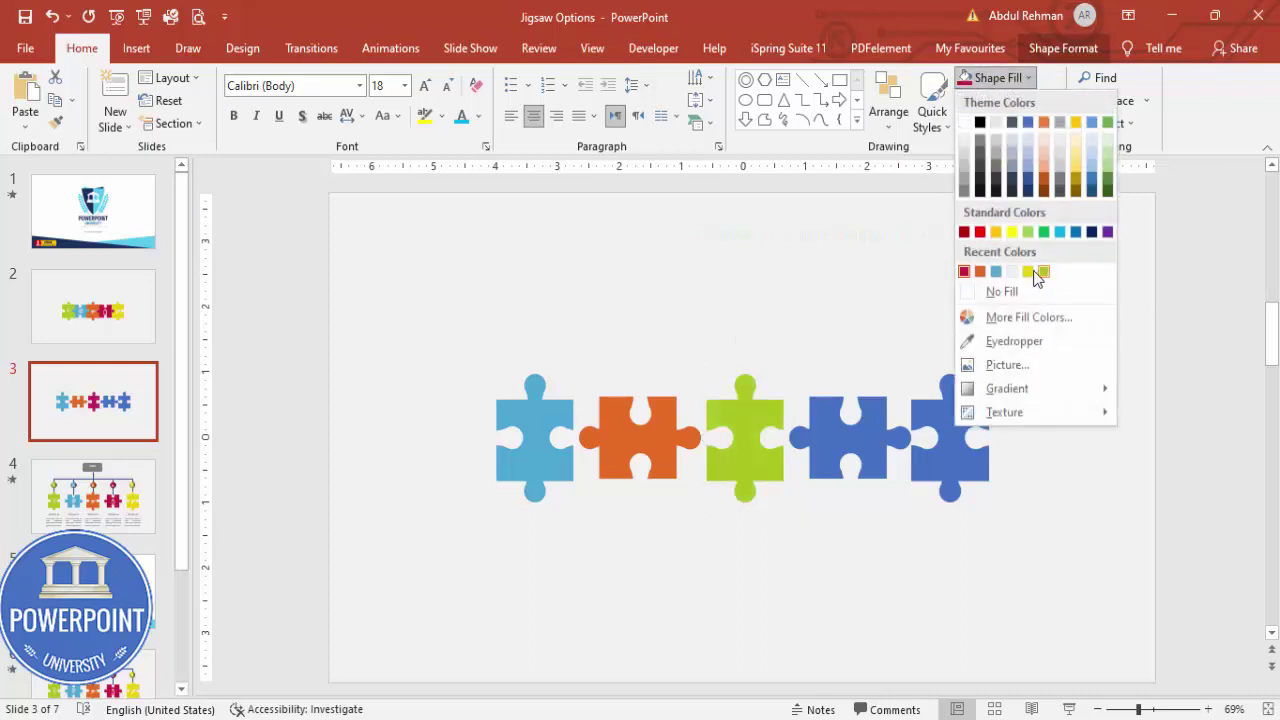
click(964, 271)
Fill the fourth piece yellow and the fifth piece green
click(851, 443)
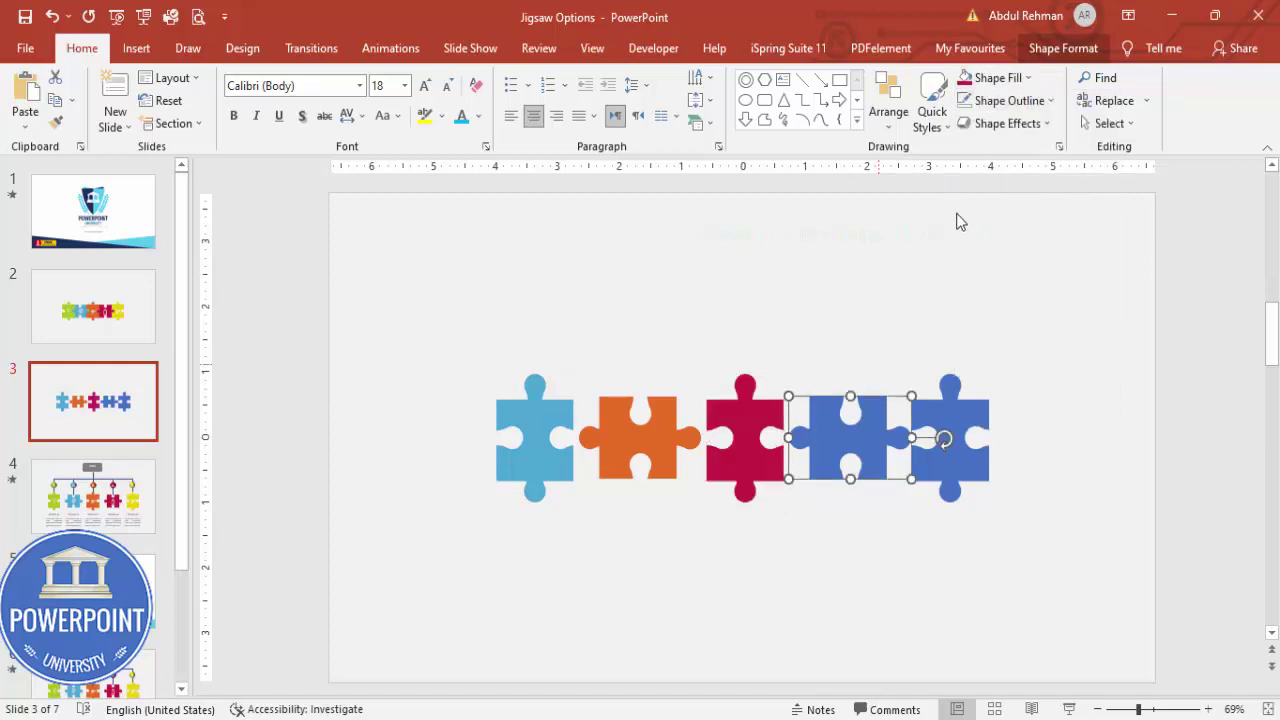
click(998, 78)
click(1030, 271)
click(958, 412)
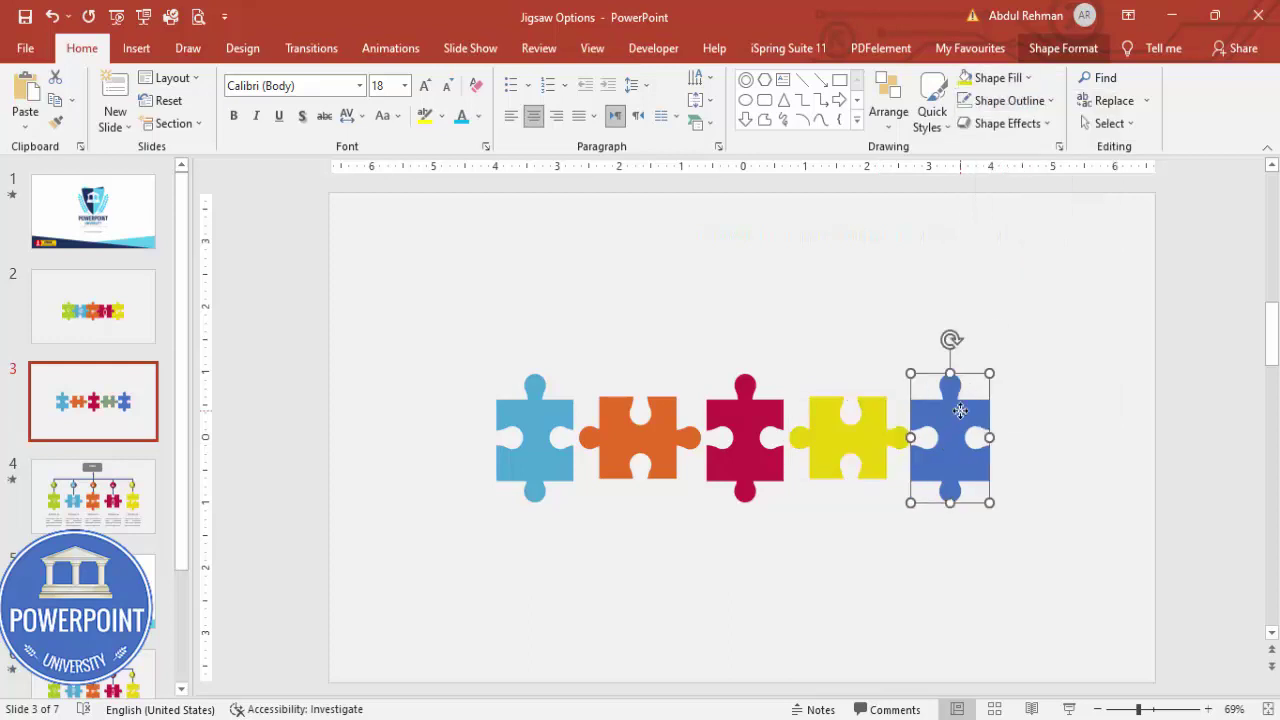
click(1029, 79)
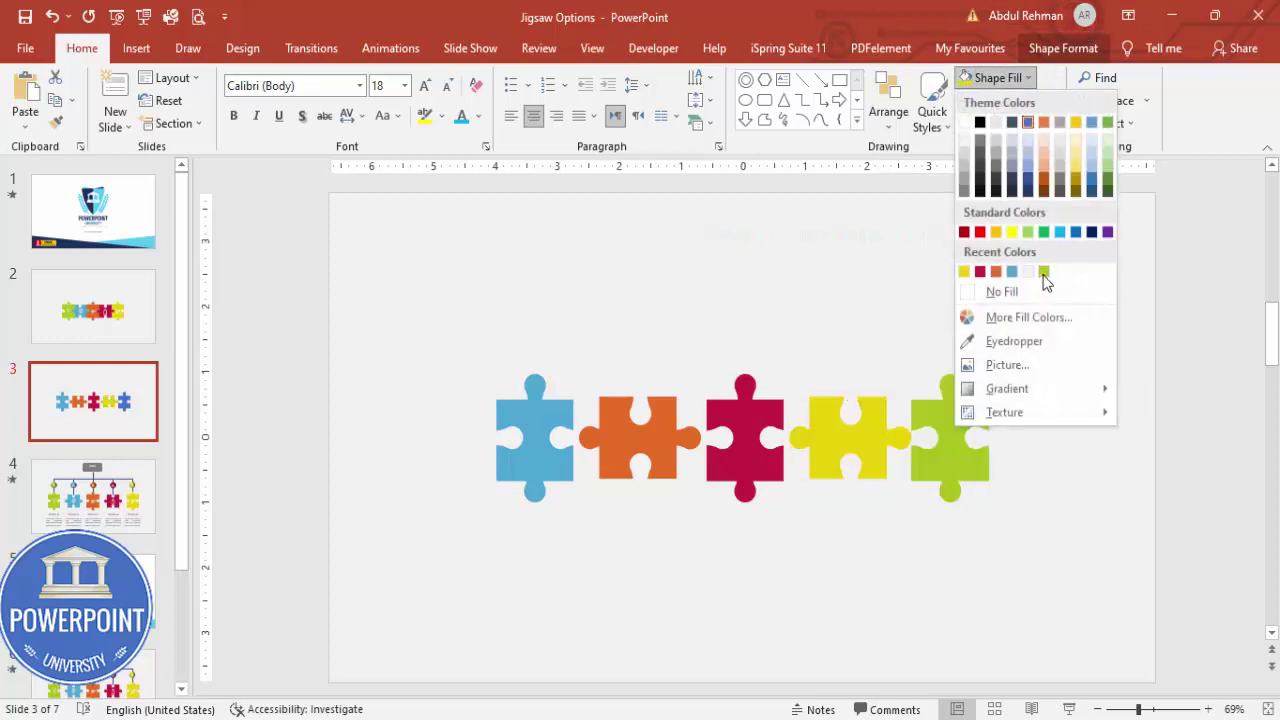
click(1043, 272)
click(1058, 348)
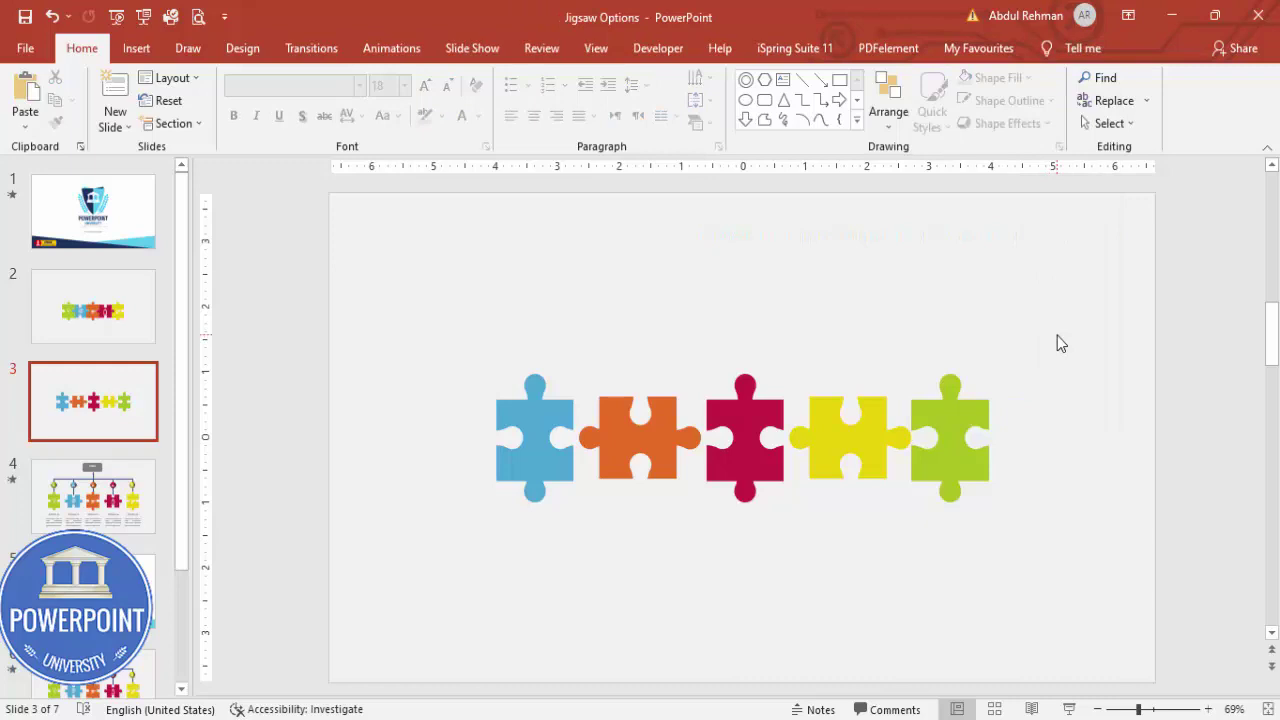
drag(1047, 532, 324, 313)
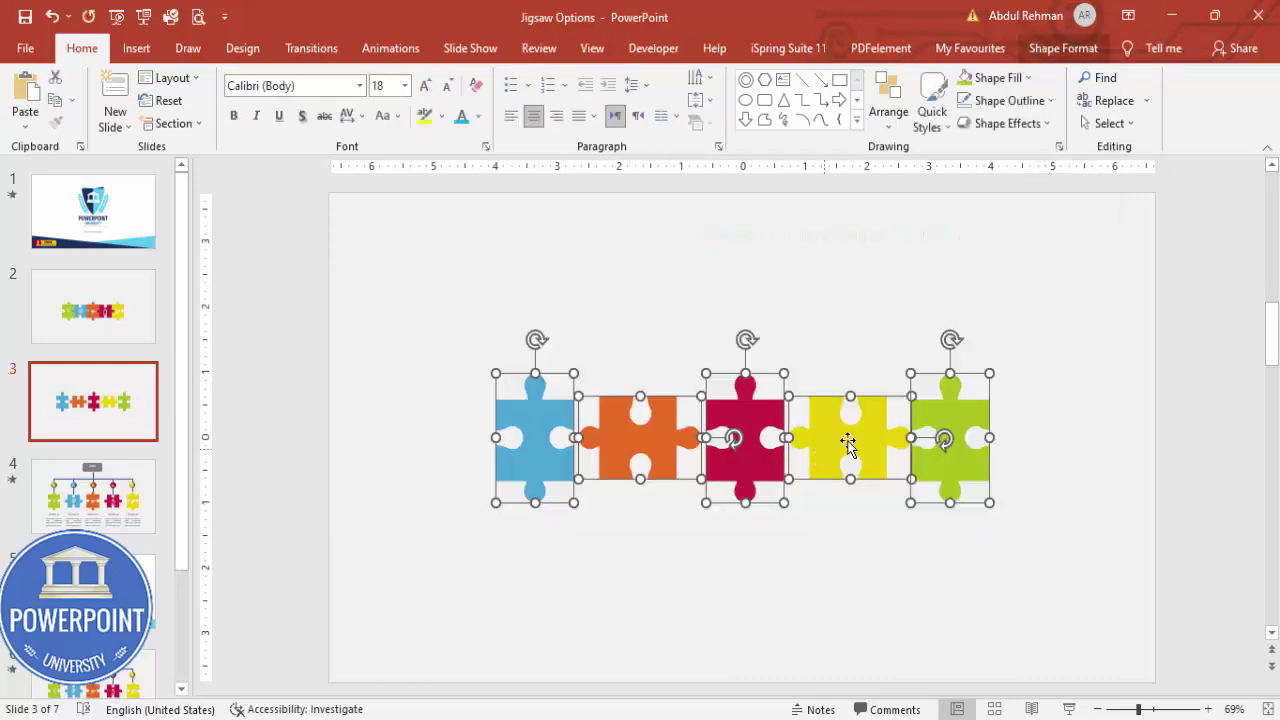
Insert target, lightbulb, analysis magnifier, eye and presentation icons from the icon library
click(599, 517)
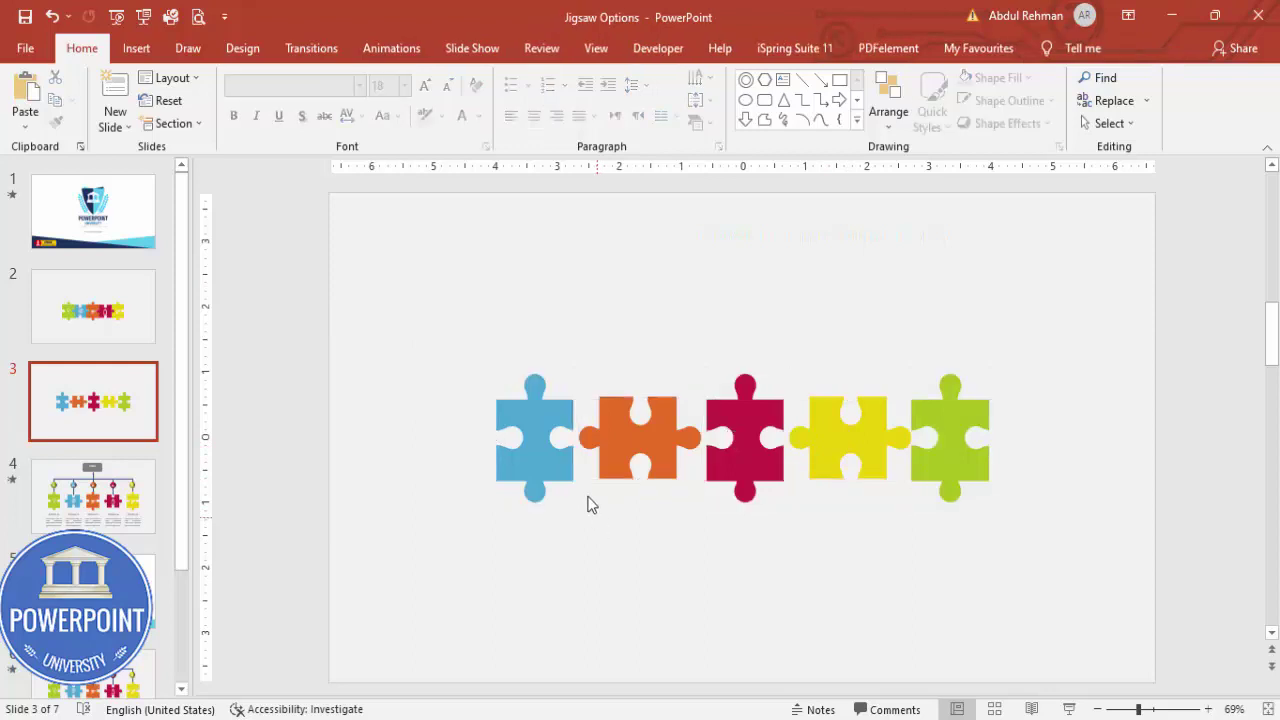
click(136, 48)
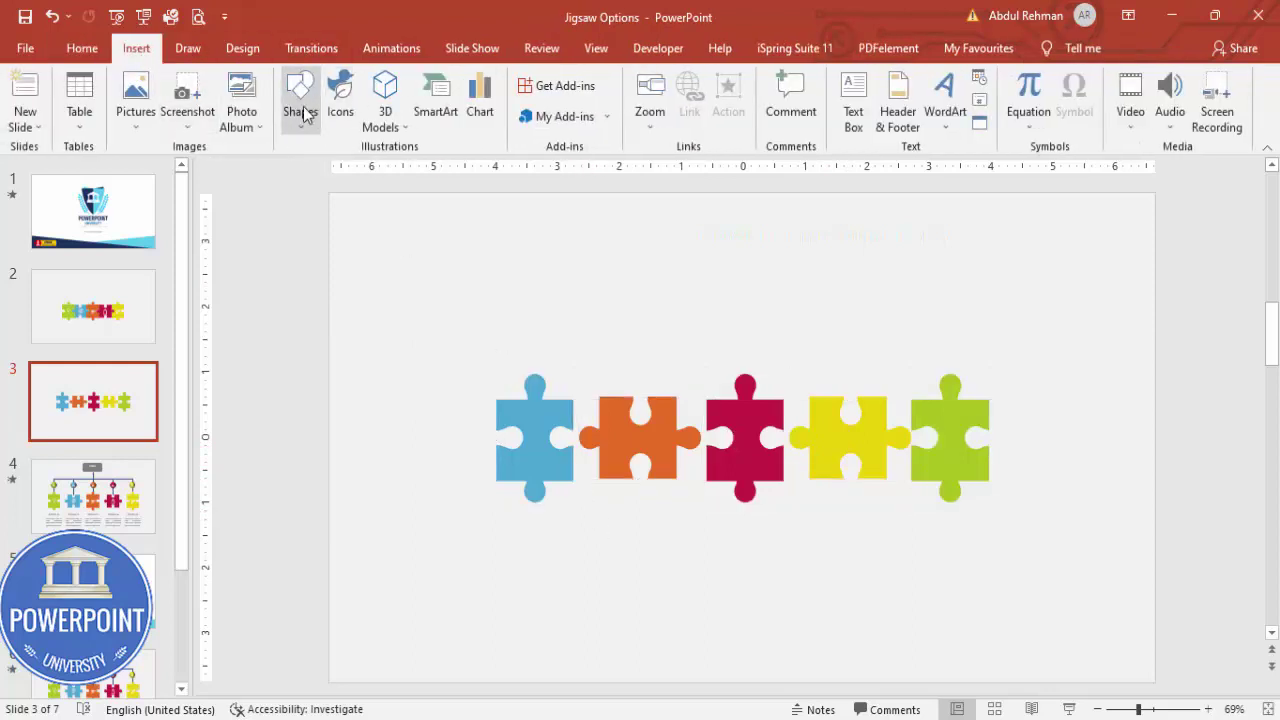
click(341, 100)
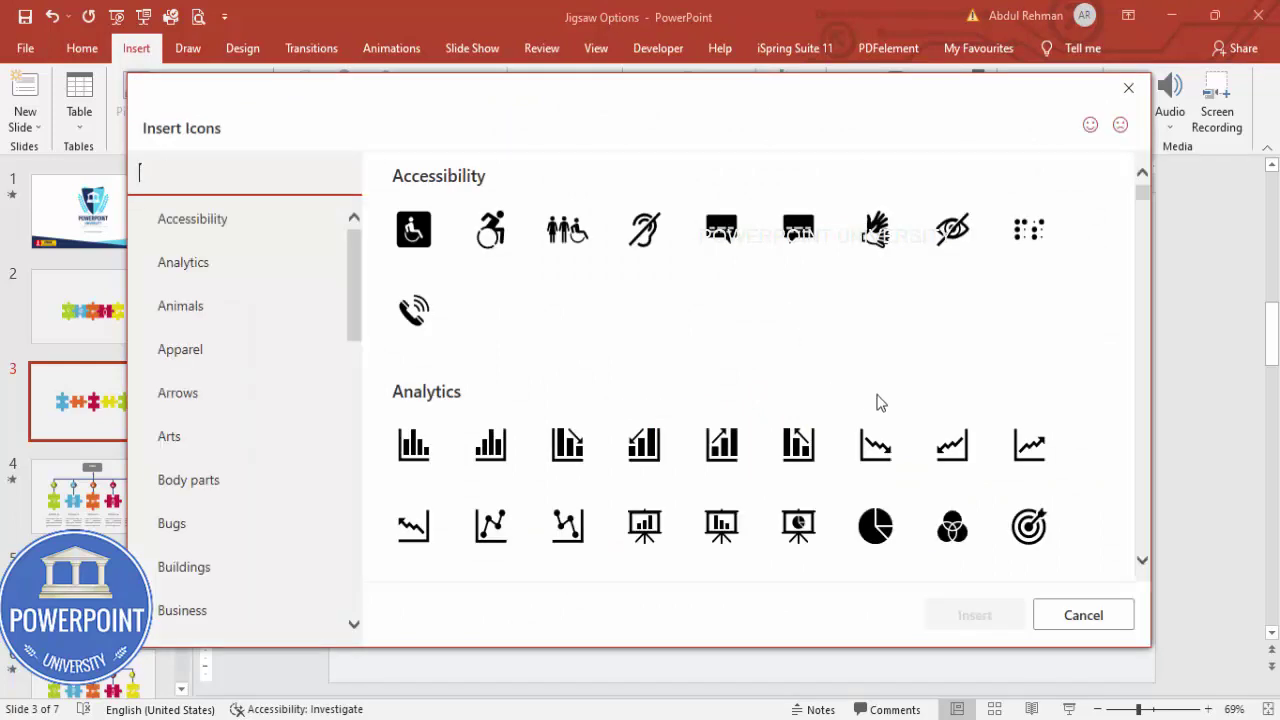
click(652, 535)
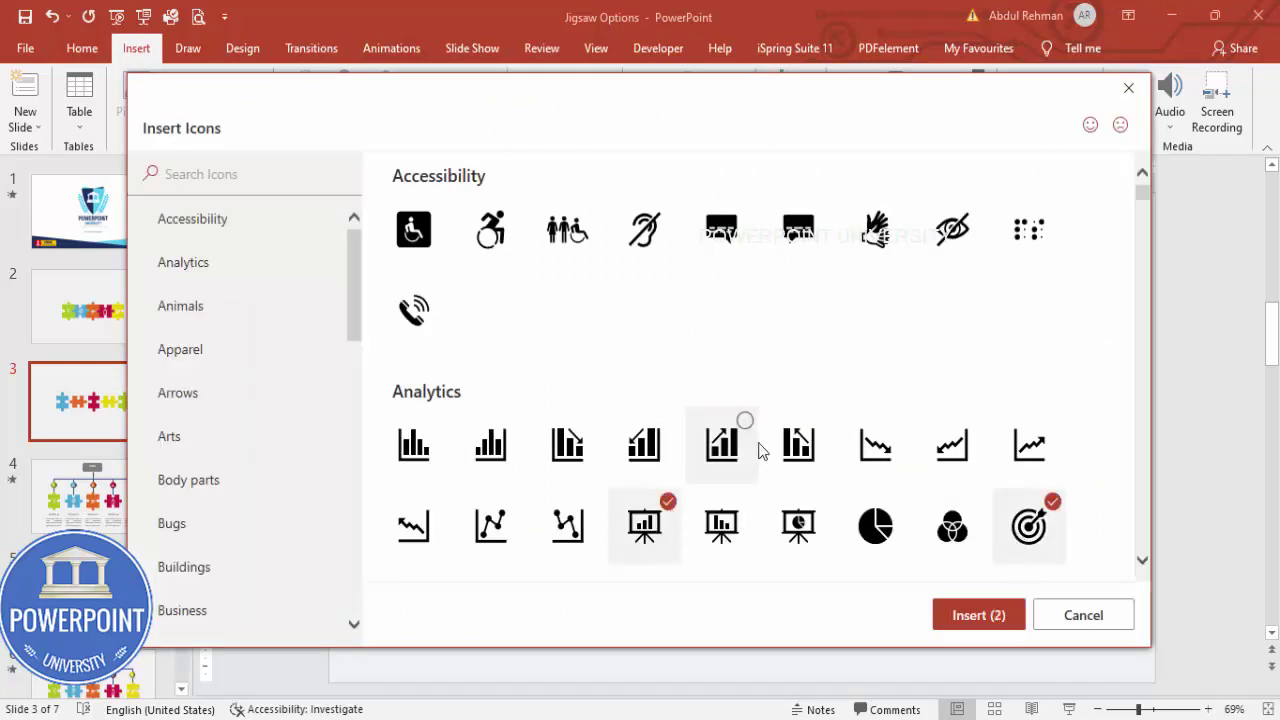
scroll(805, 452, down, 2)
click(950, 418)
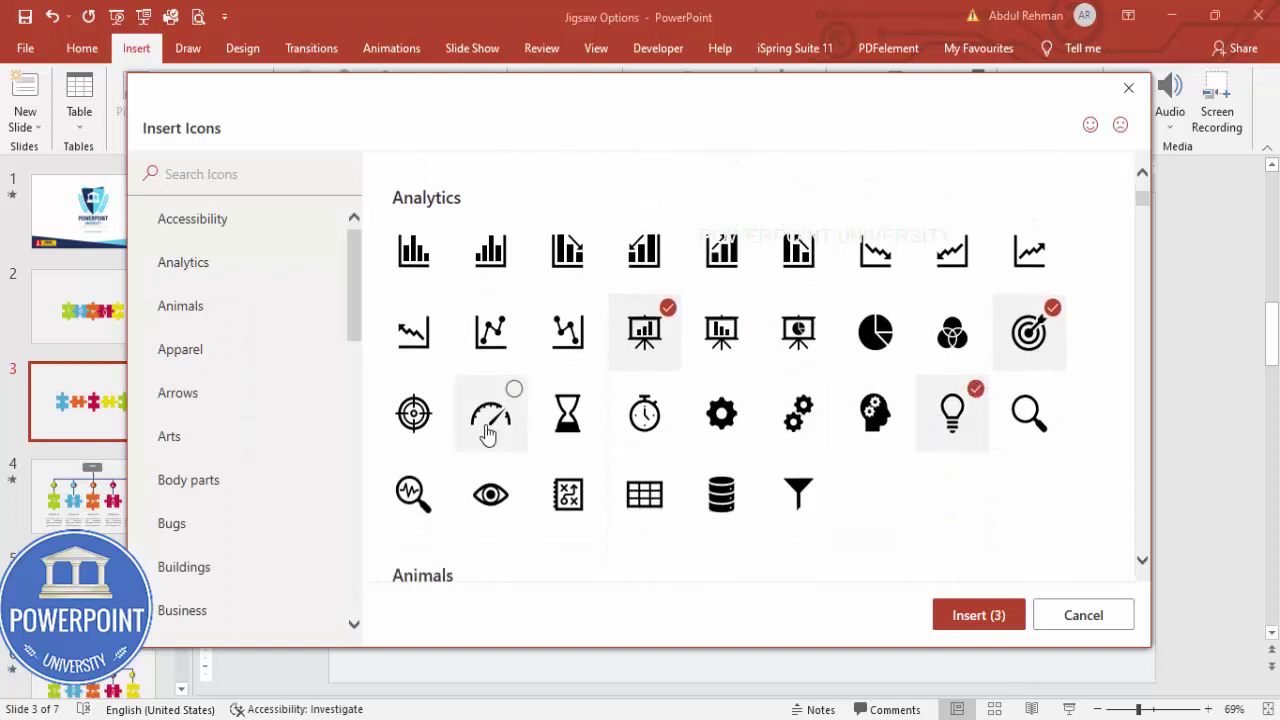
click(413, 492)
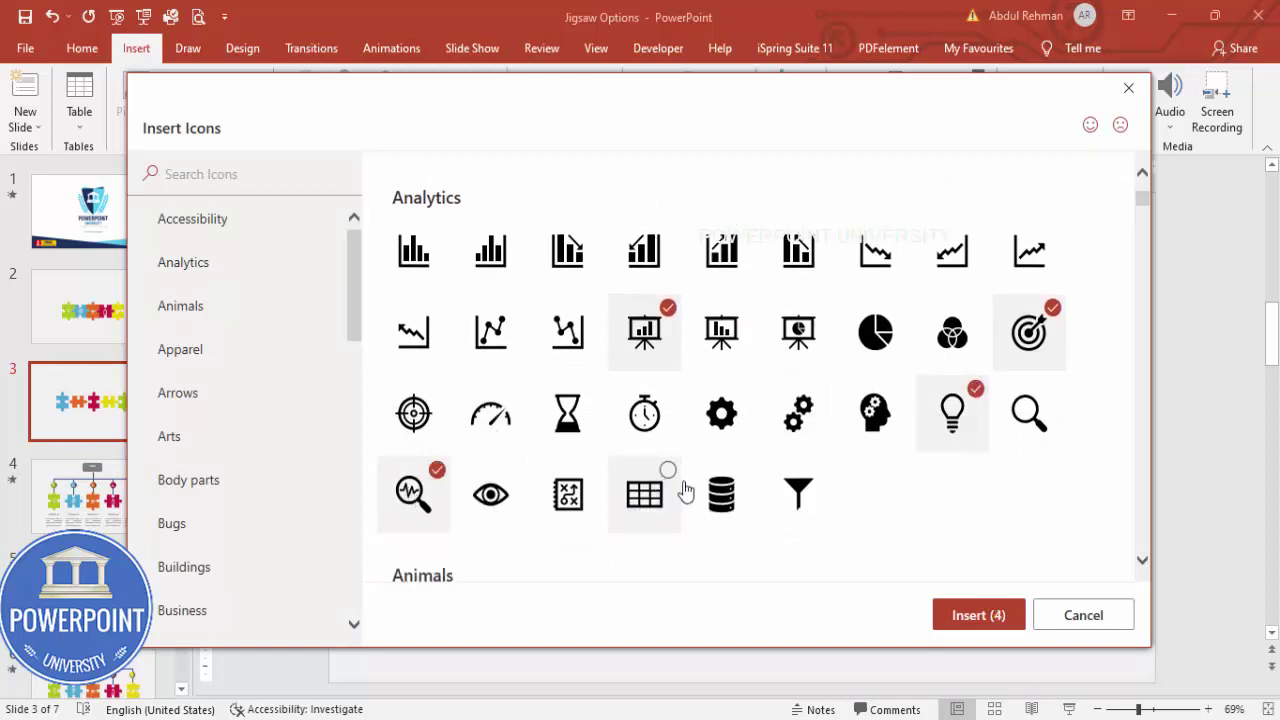
click(489, 495)
click(963, 608)
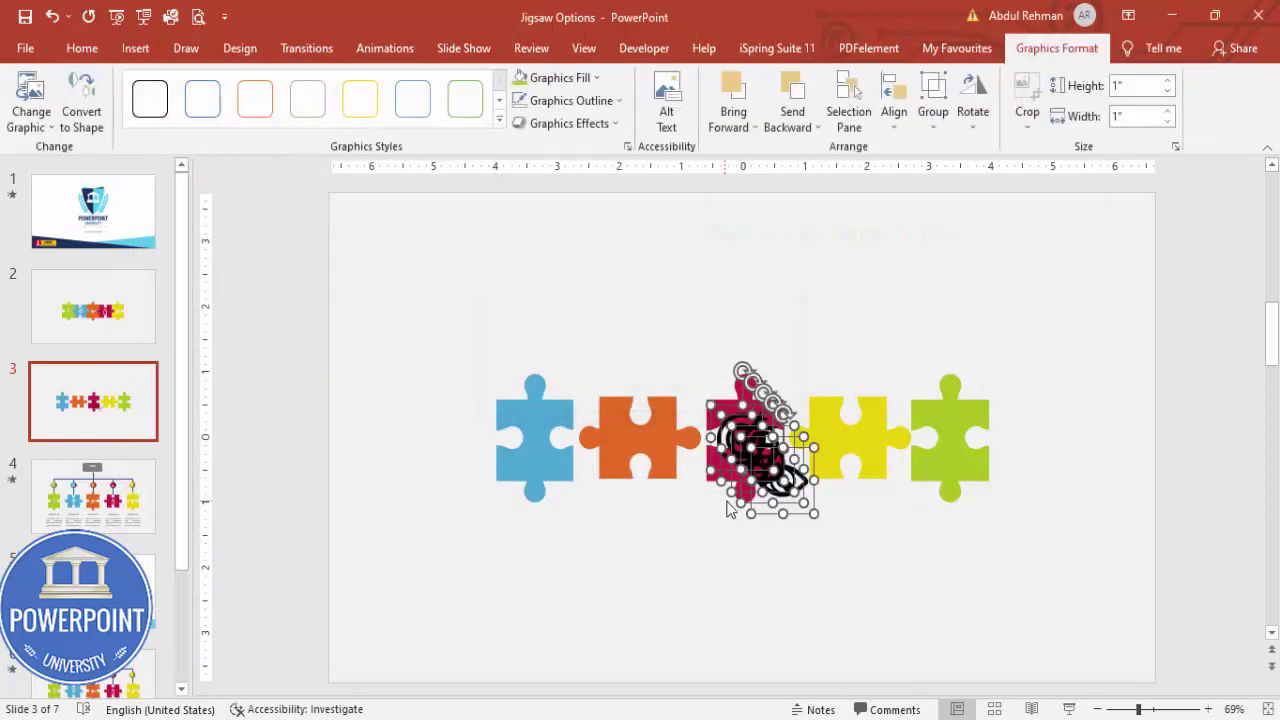
Move the icons above the puzzle row, set their height to 0.5" and fill them white
drag(763, 459, 861, 309)
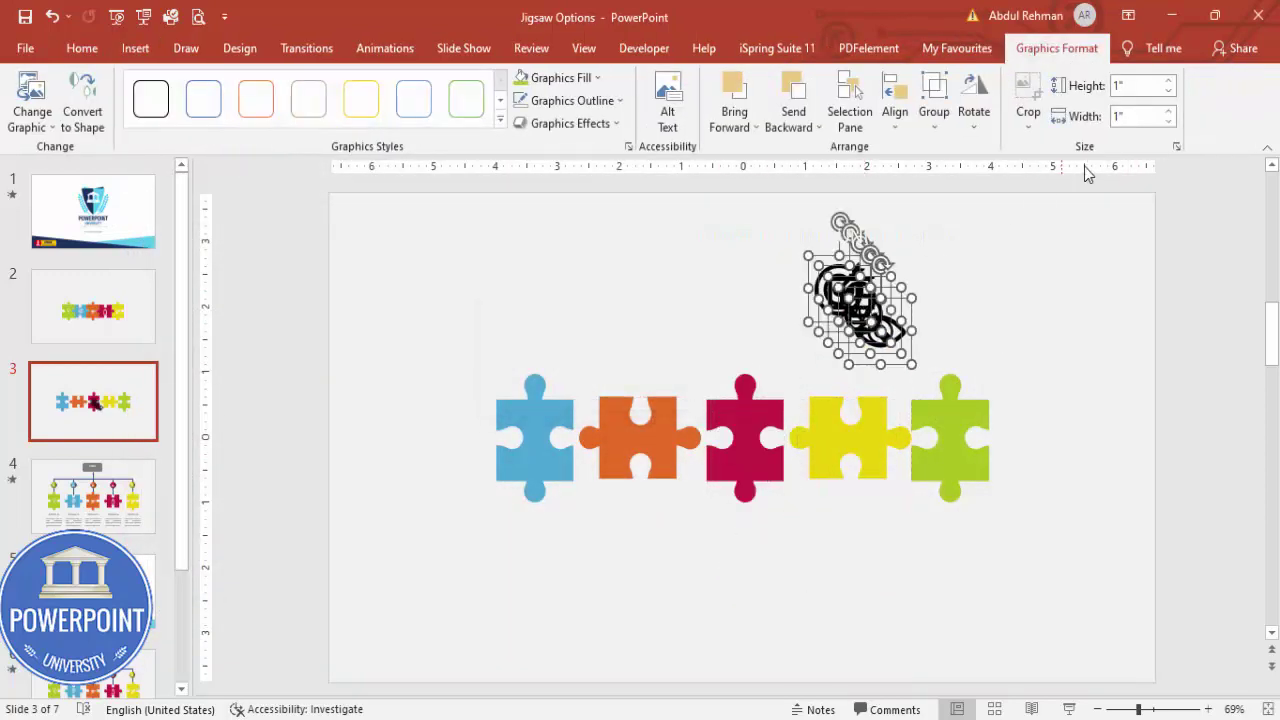
click(1131, 87)
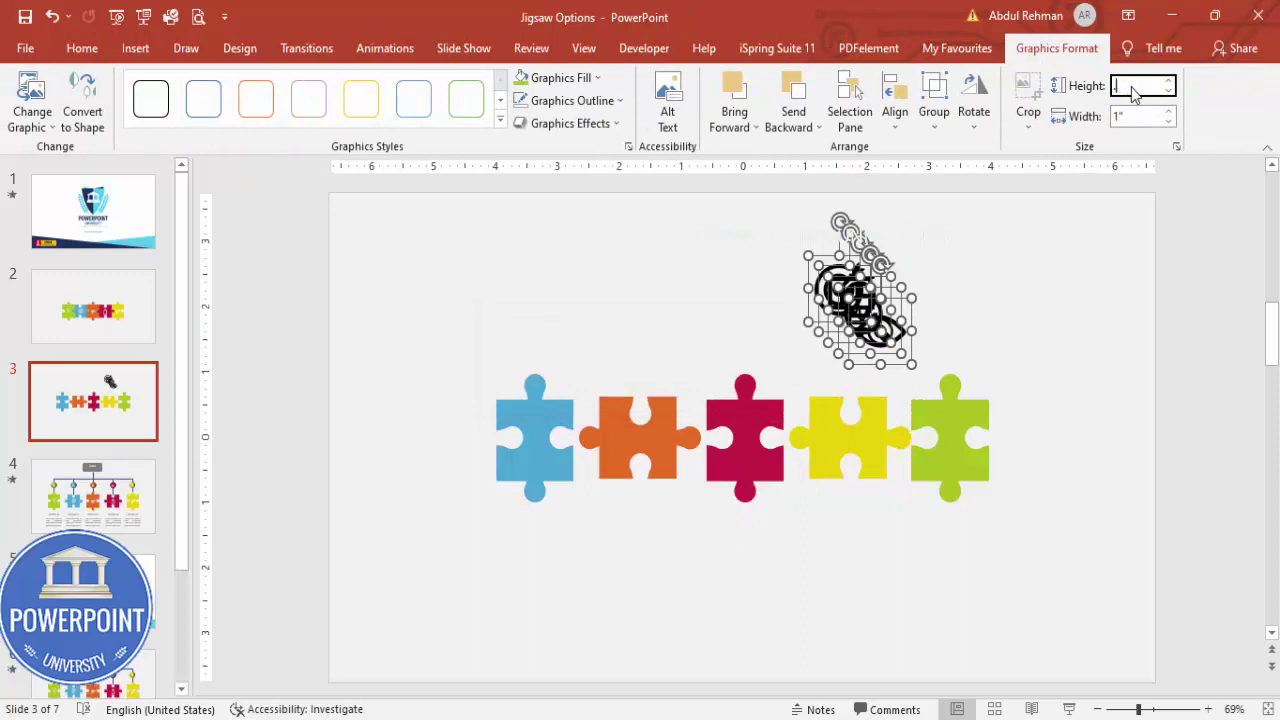
text(0.5)
key(Return)
click(548, 78)
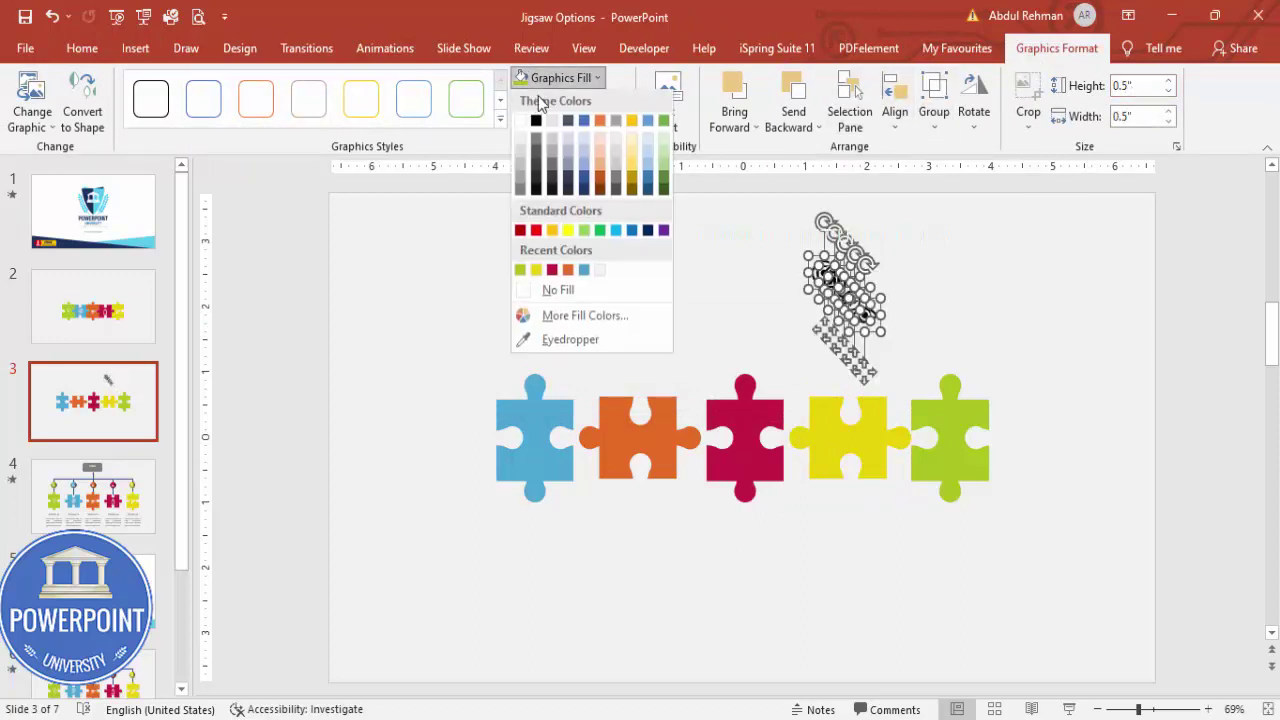
click(519, 136)
Place eye, magnifier, presentation, lightbulb and target icons on the blue, orange, red, yellow and green pieces
click(877, 331)
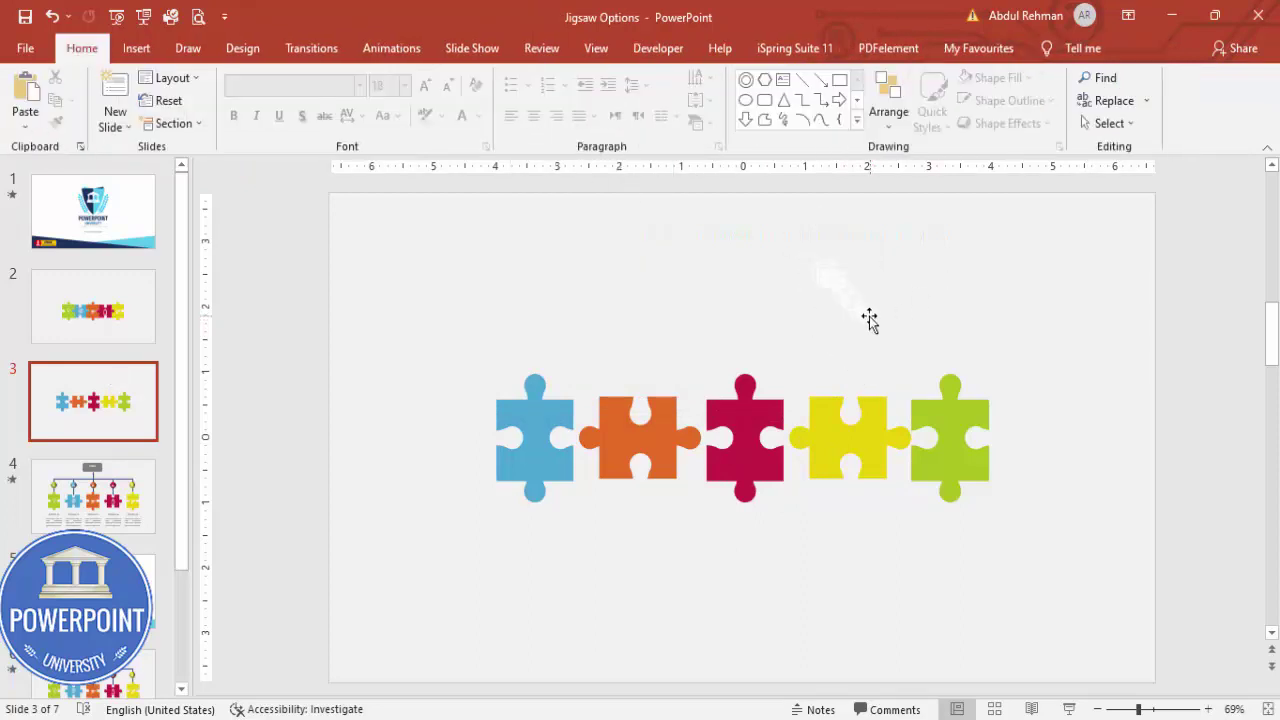
drag(869, 318, 539, 439)
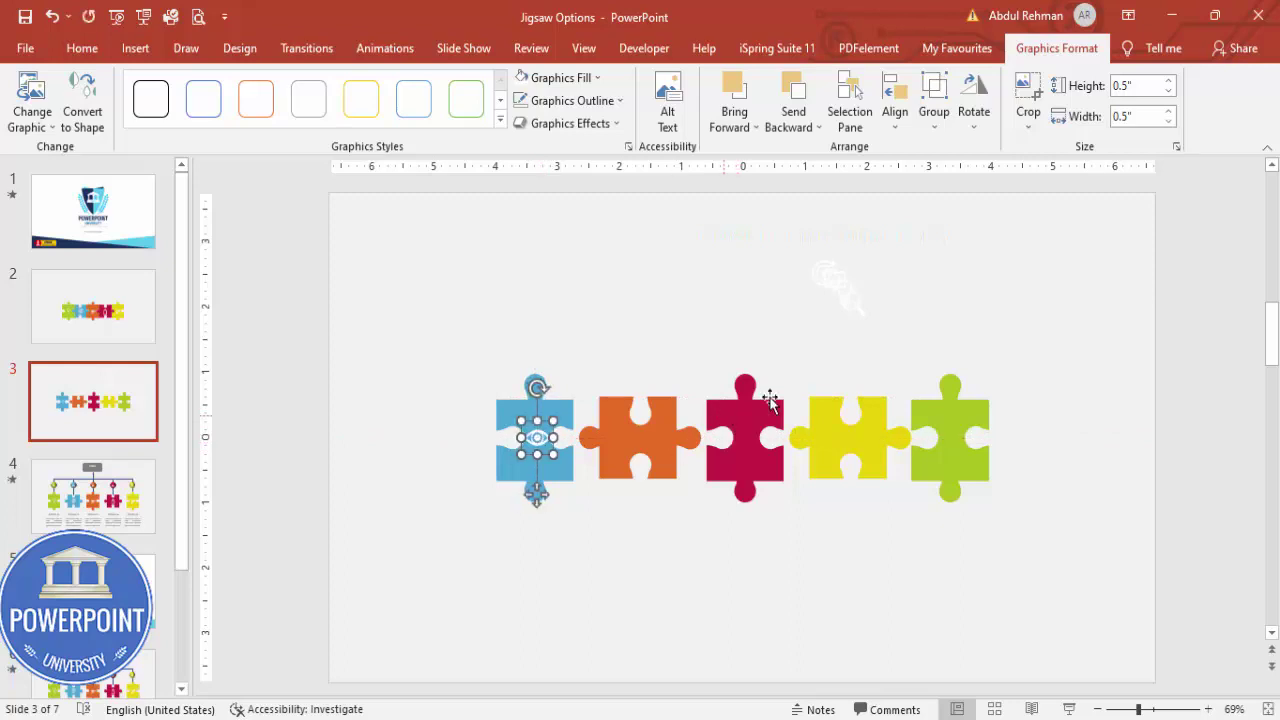
drag(855, 313, 645, 443)
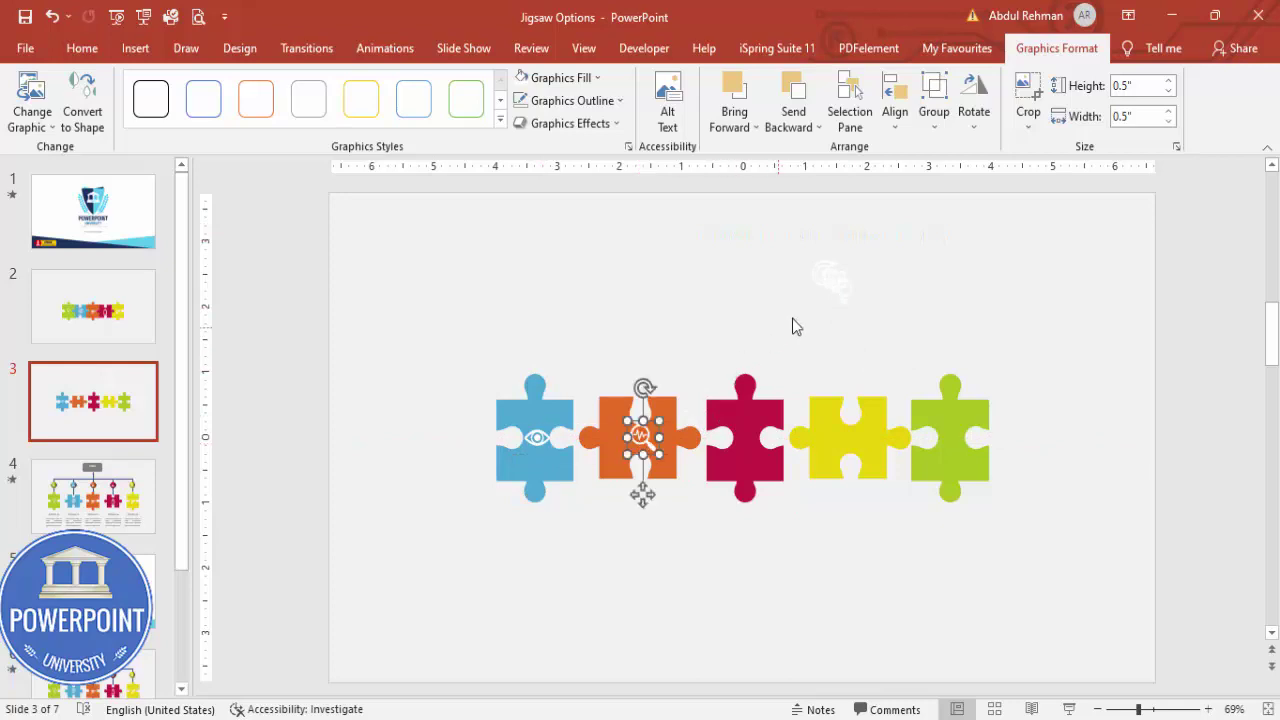
drag(832, 287, 745, 438)
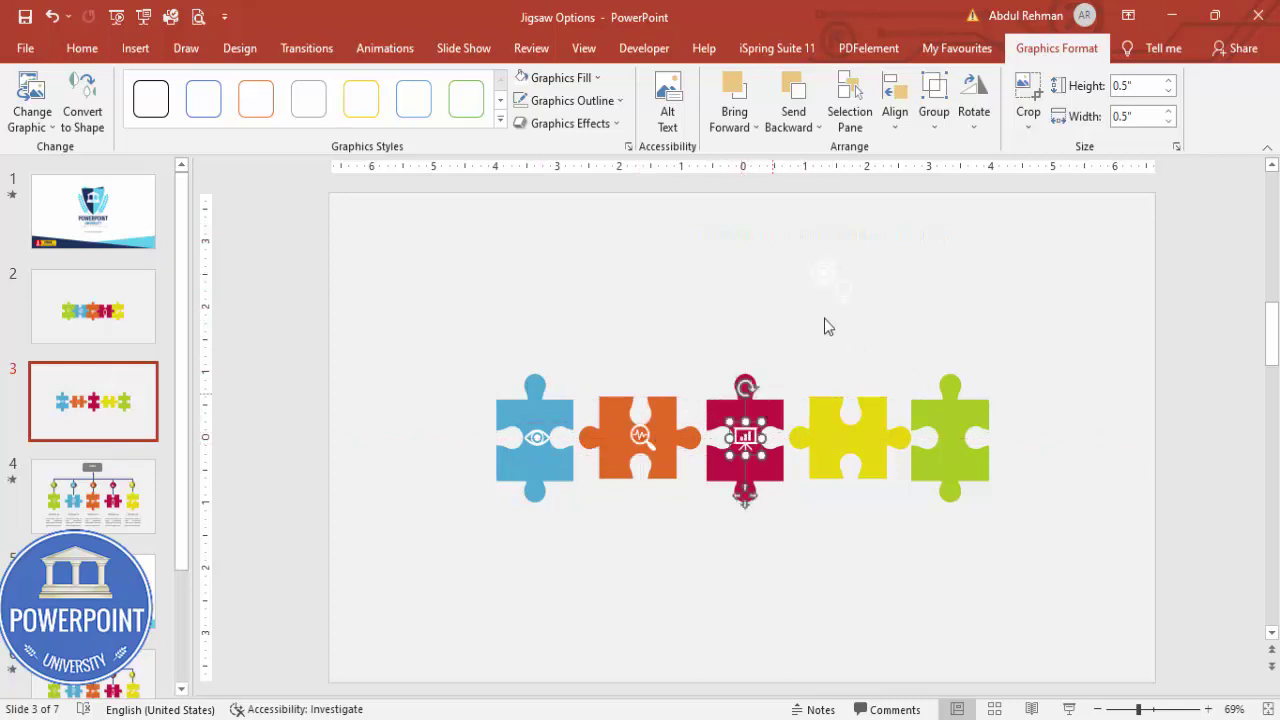
drag(837, 289, 850, 435)
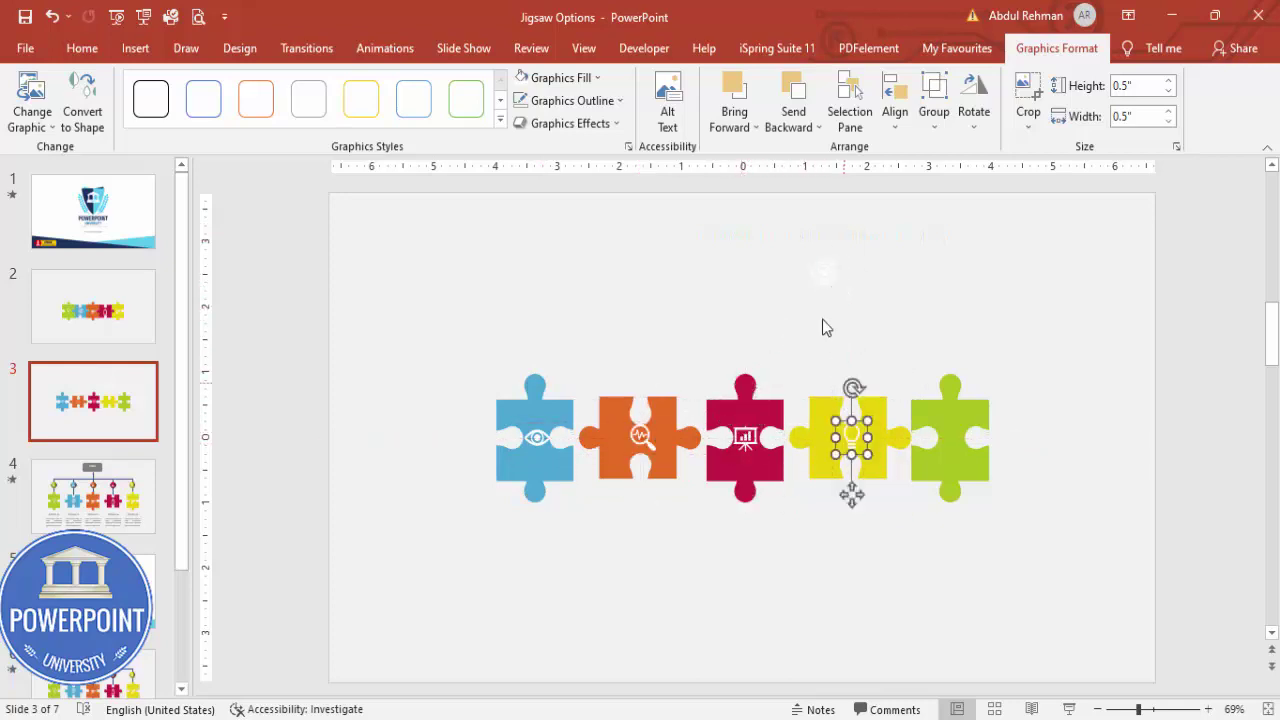
drag(823, 290, 950, 451)
click(416, 379)
Select each puzzle piece with its icon and group them with Ctrl+G
drag(434, 332, 615, 592)
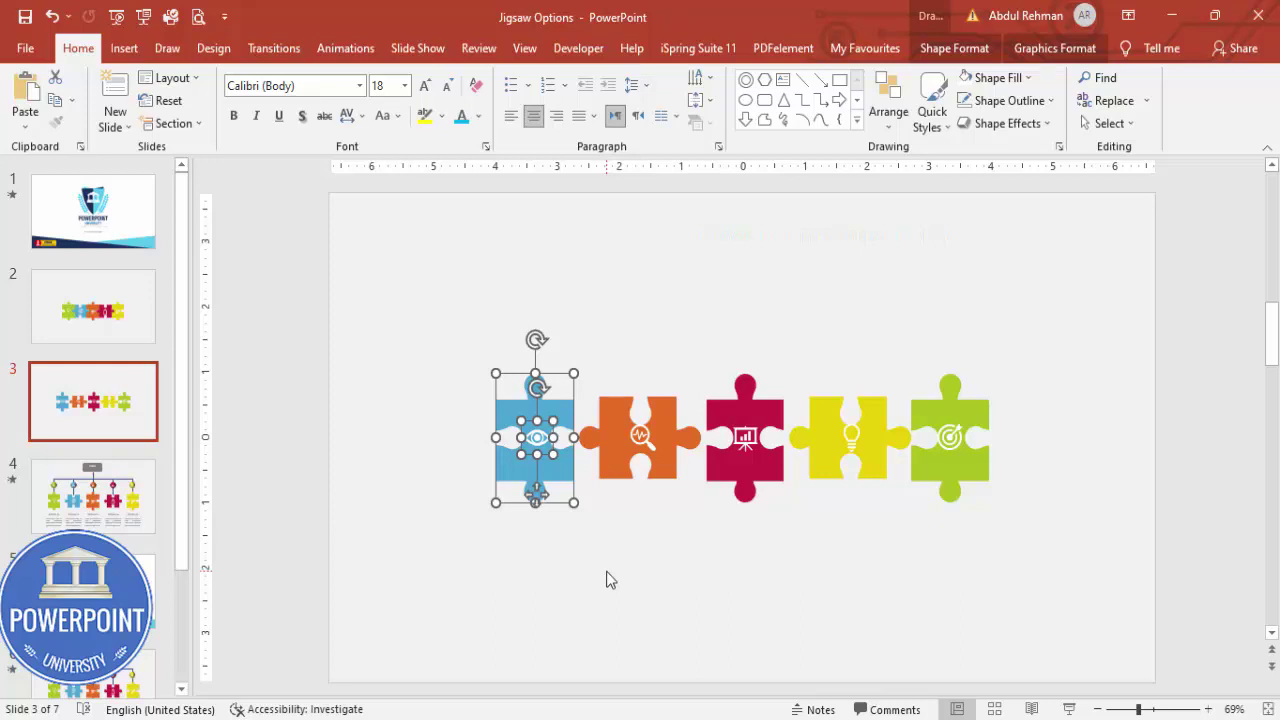
click(591, 314)
drag(583, 296, 714, 600)
shift+click(645, 488)
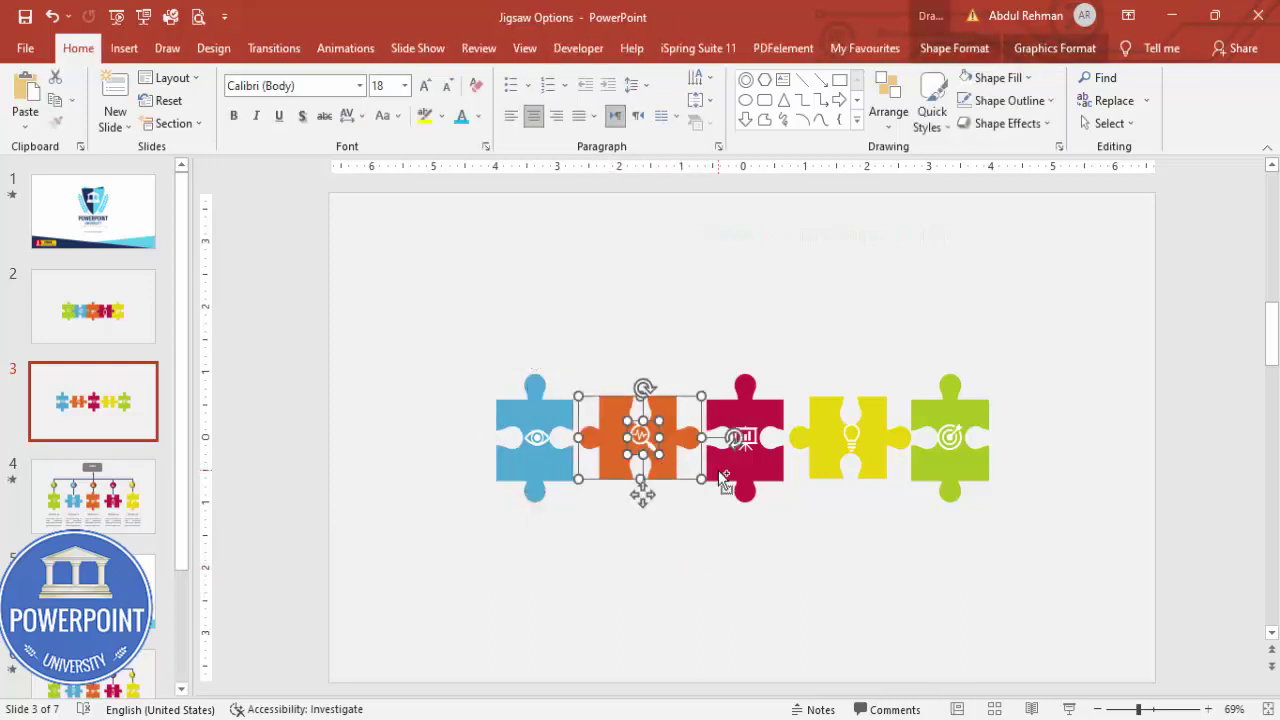
key(ctrl+g)
key(Escape)
drag(683, 289, 807, 605)
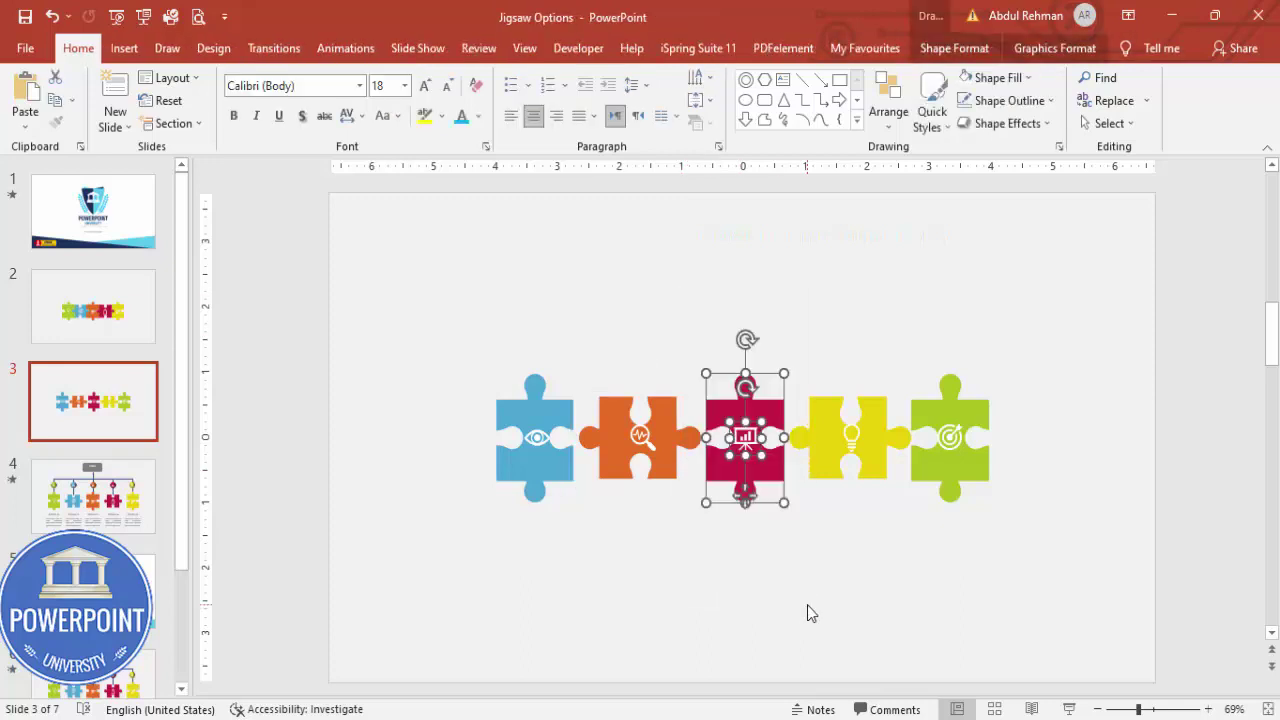
drag(755, 281, 940, 615)
click(886, 346)
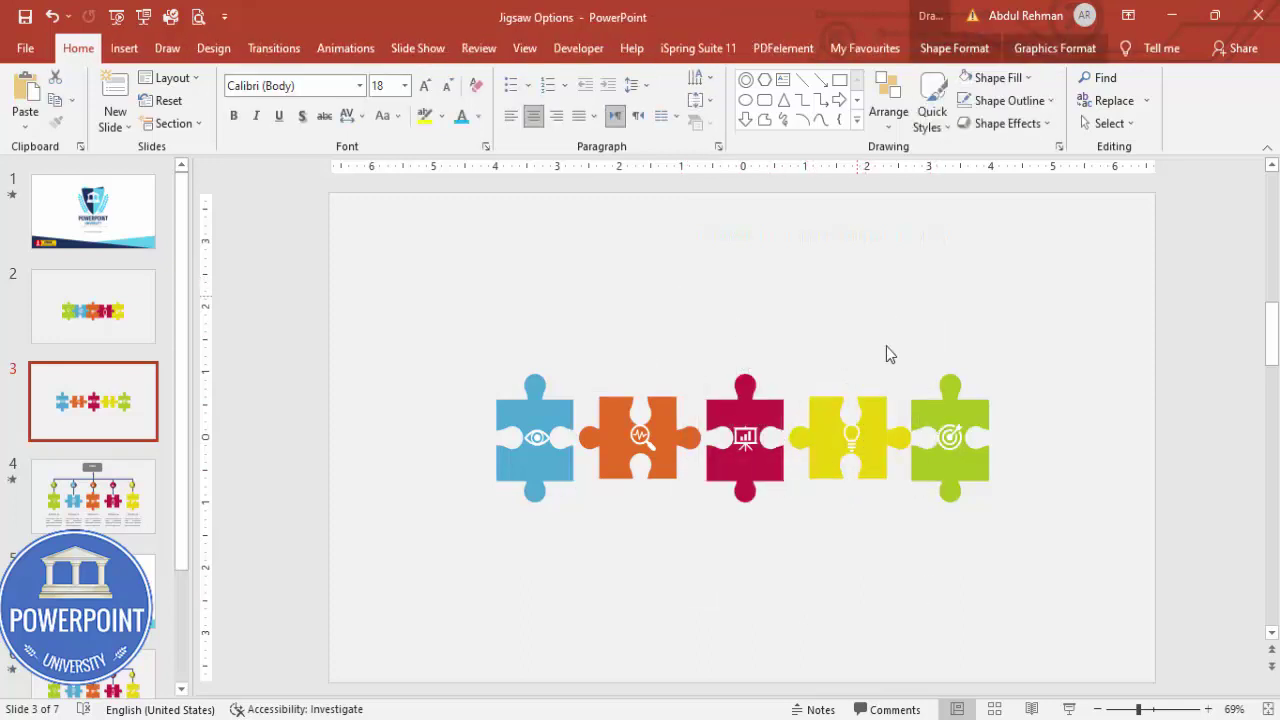
drag(854, 294, 1066, 601)
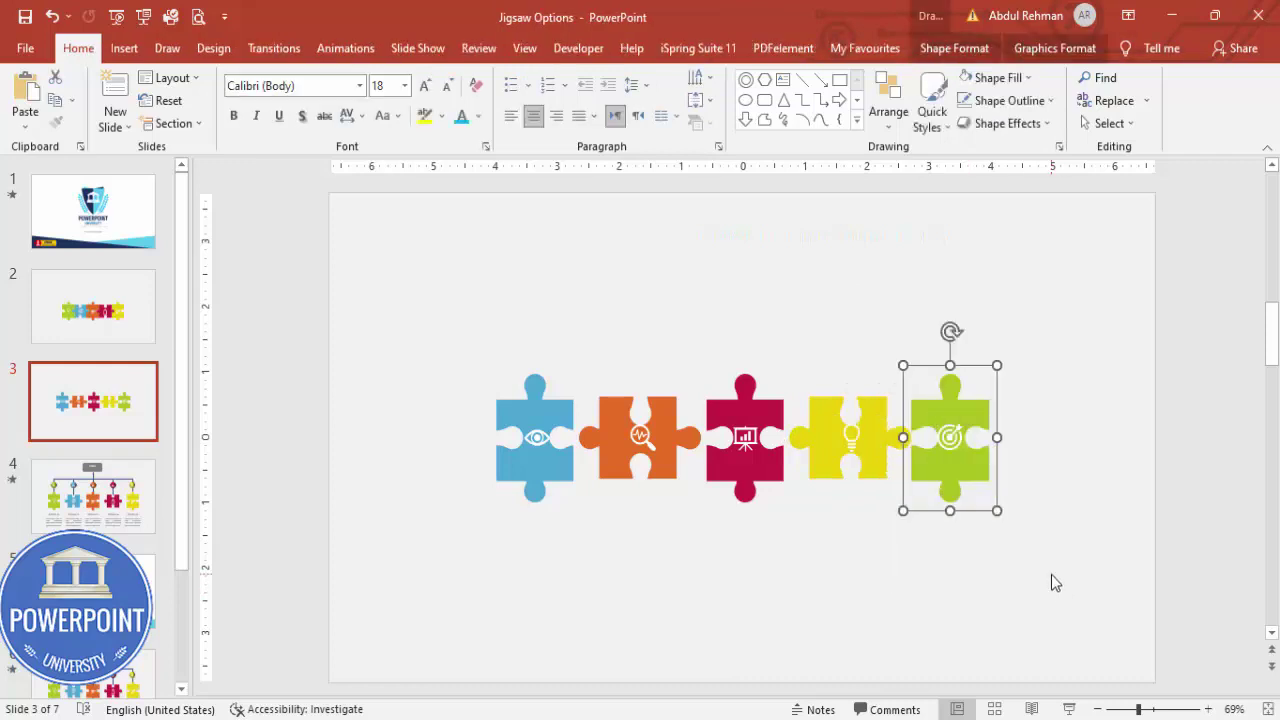
click(1051, 574)
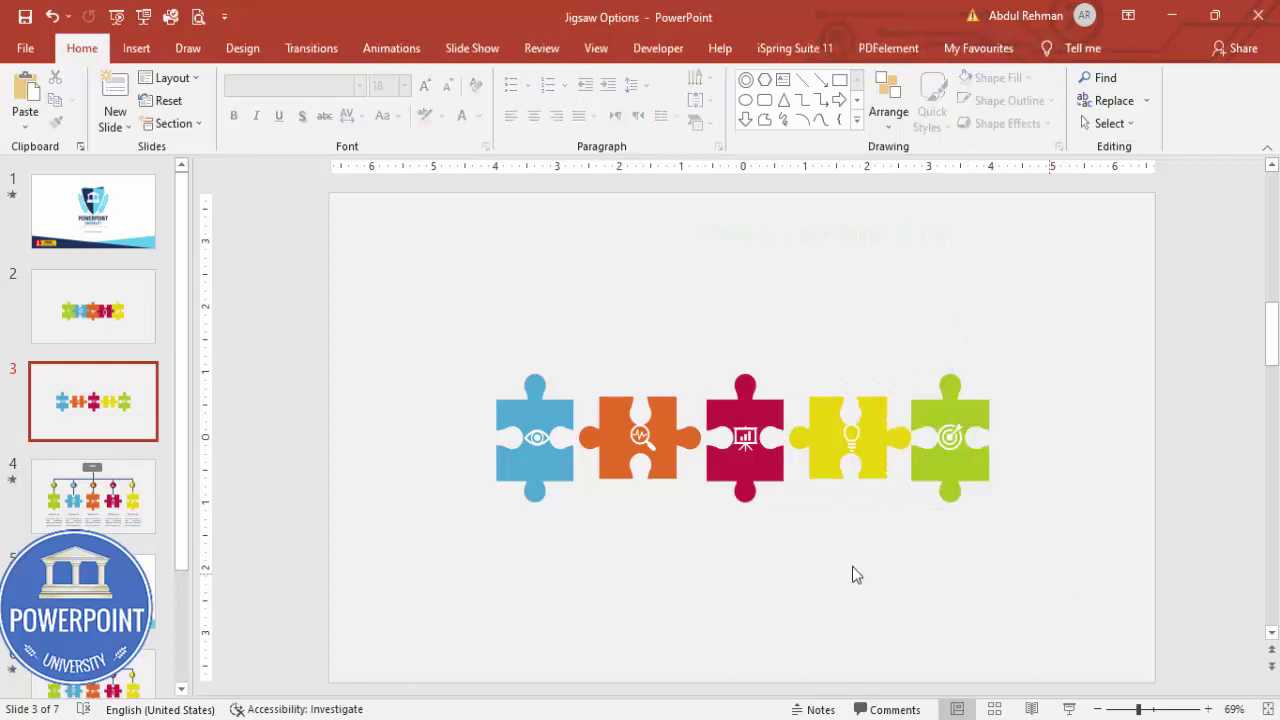
Nudge the blue and orange pieces right until they interlock with the red piece
click(569, 488)
key(Right)
key(Right)
key(Right)
key(Right)
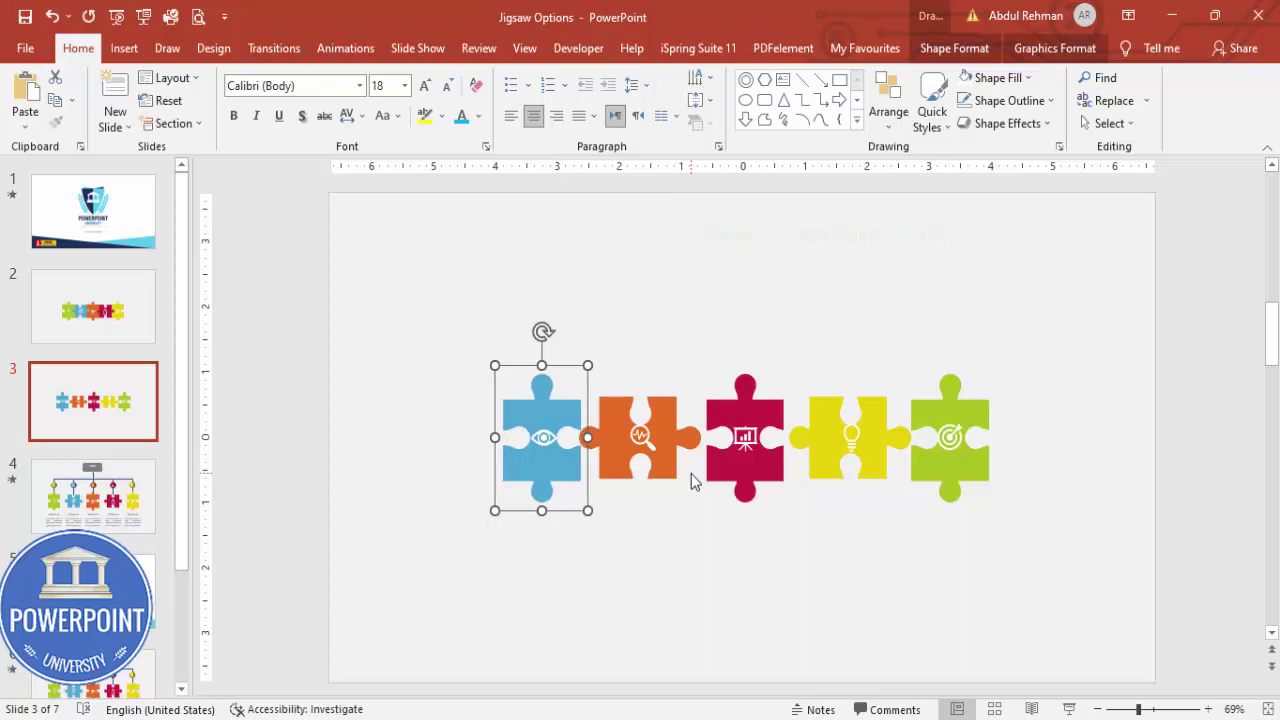
key(Right)
key(Right)
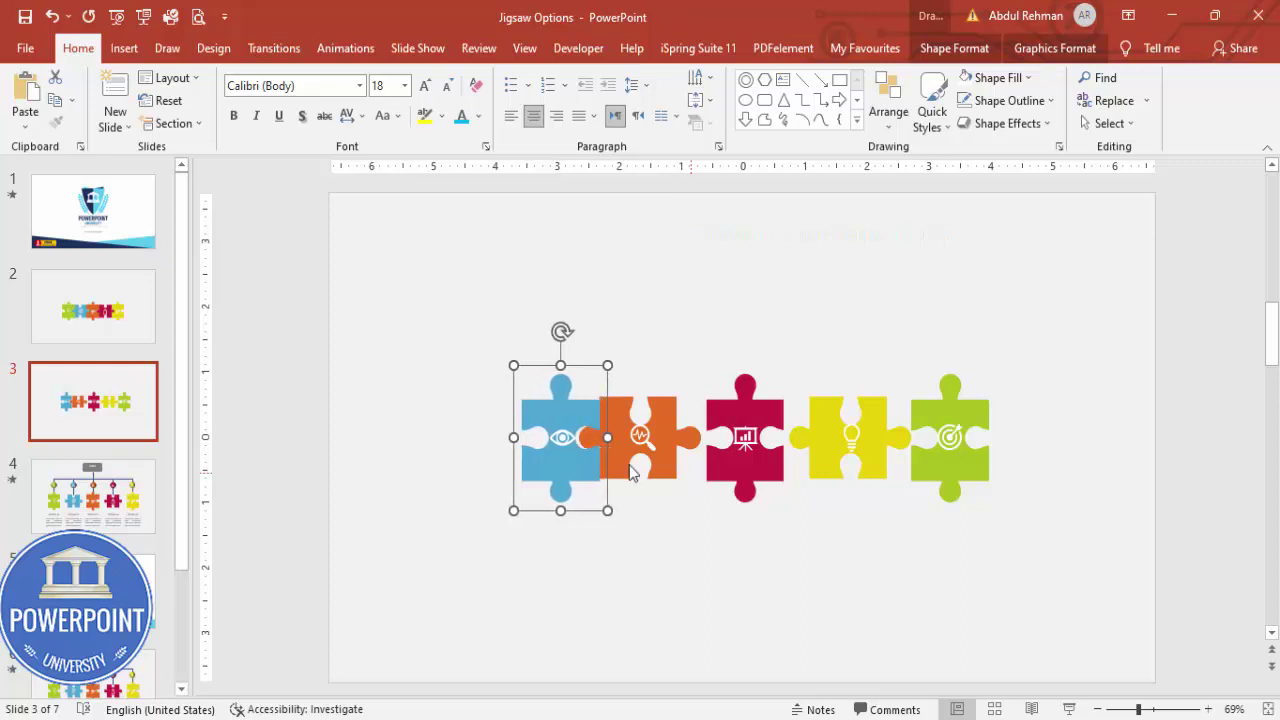
drag(460, 318, 709, 600)
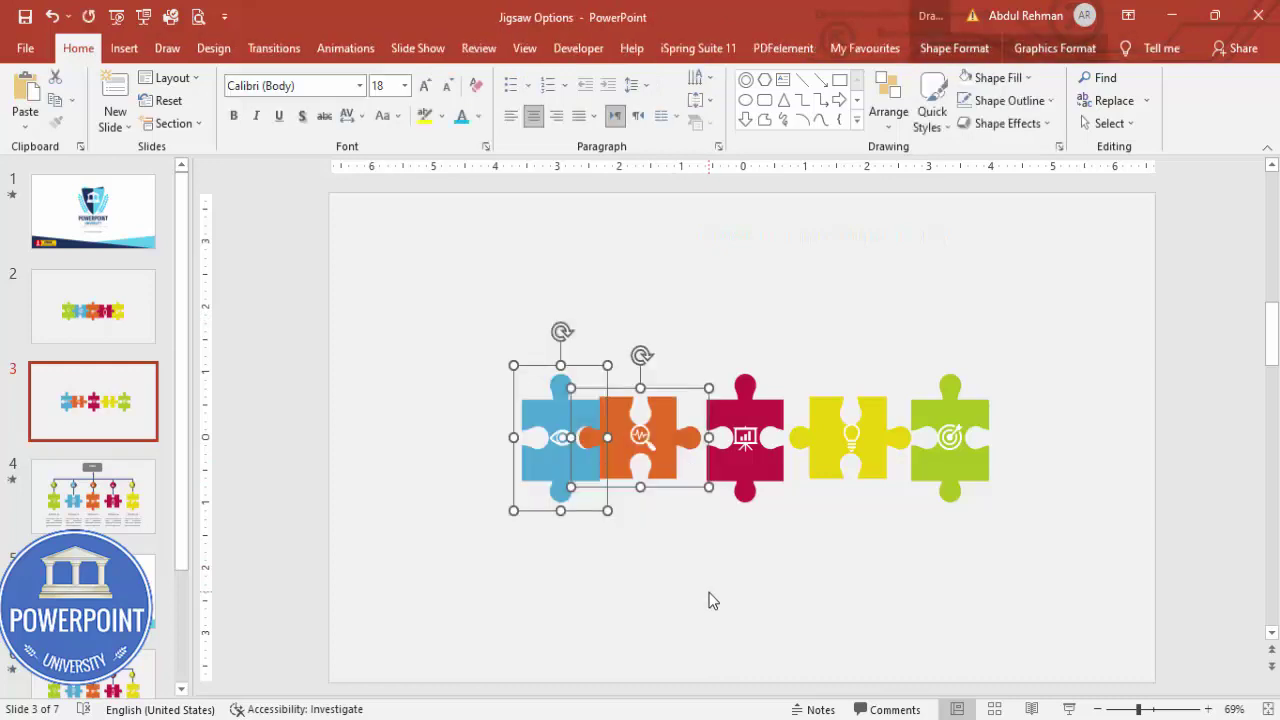
key(Right)
key(Right)
key(Right)
key(Right)
key(Right)
key(Right)
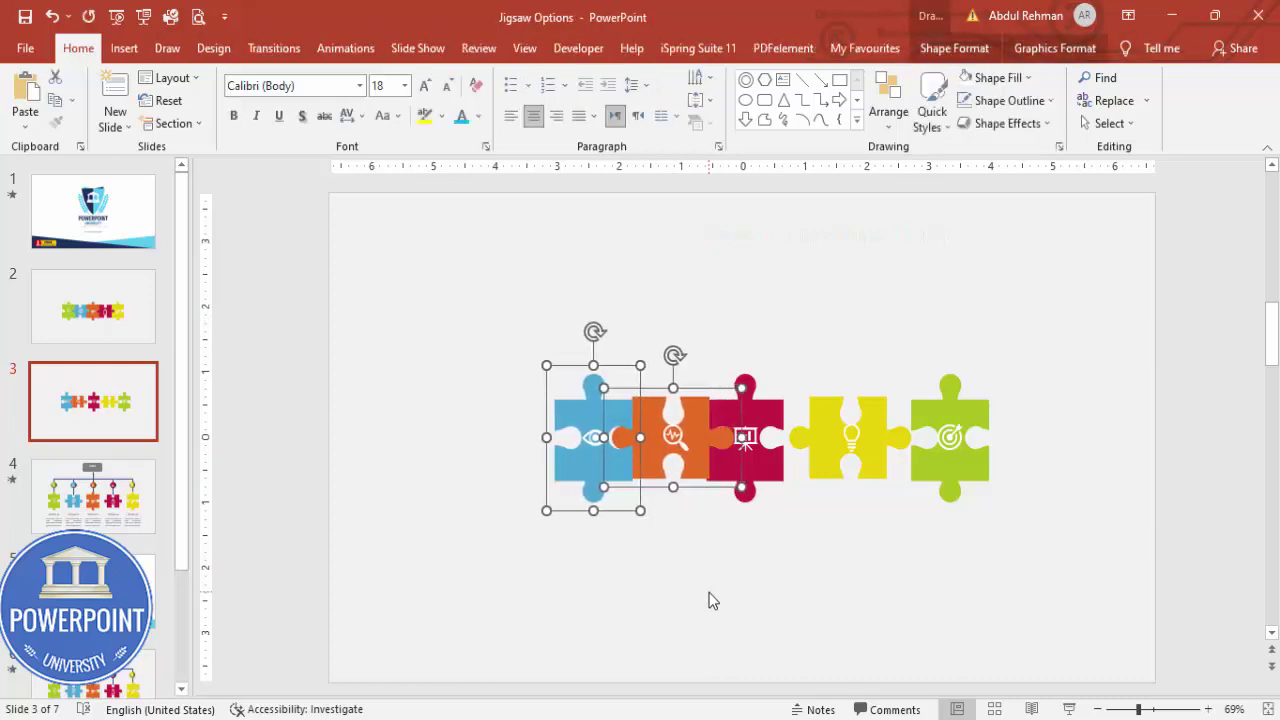
key(Left)
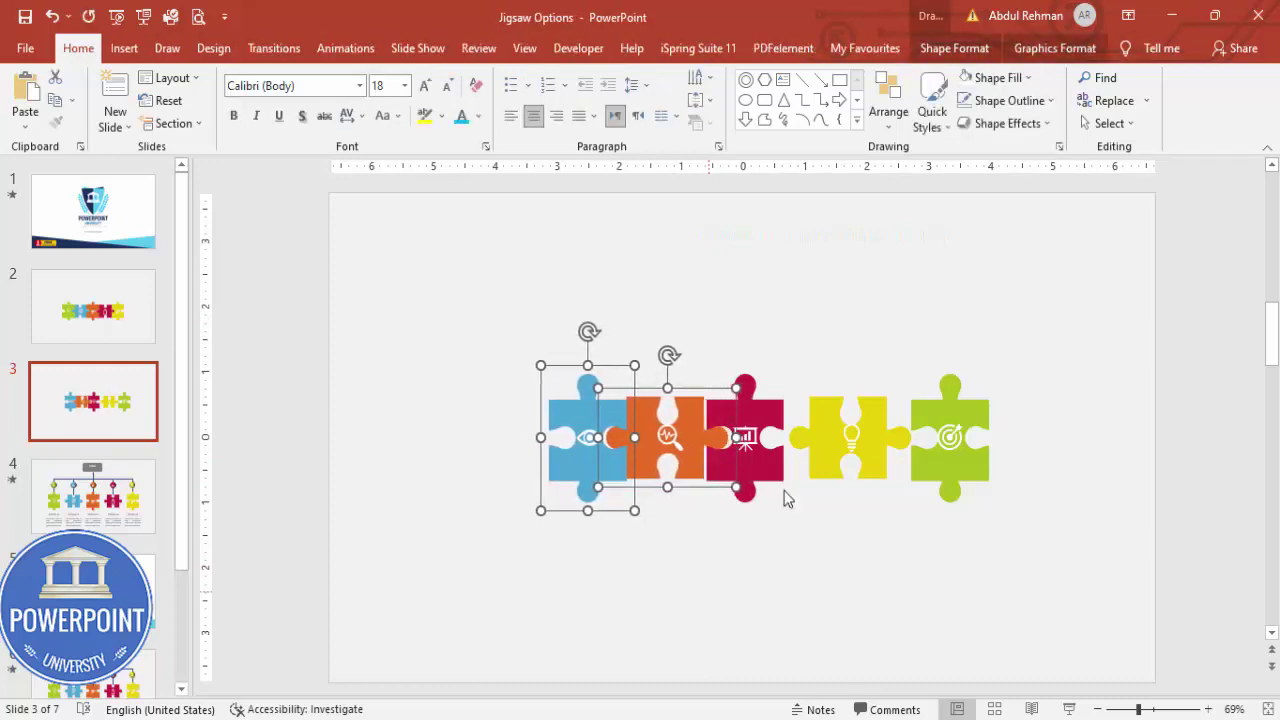
click(815, 335)
Nudge the yellow and green pieces left to close their gaps with the row
drag(782, 324, 1072, 608)
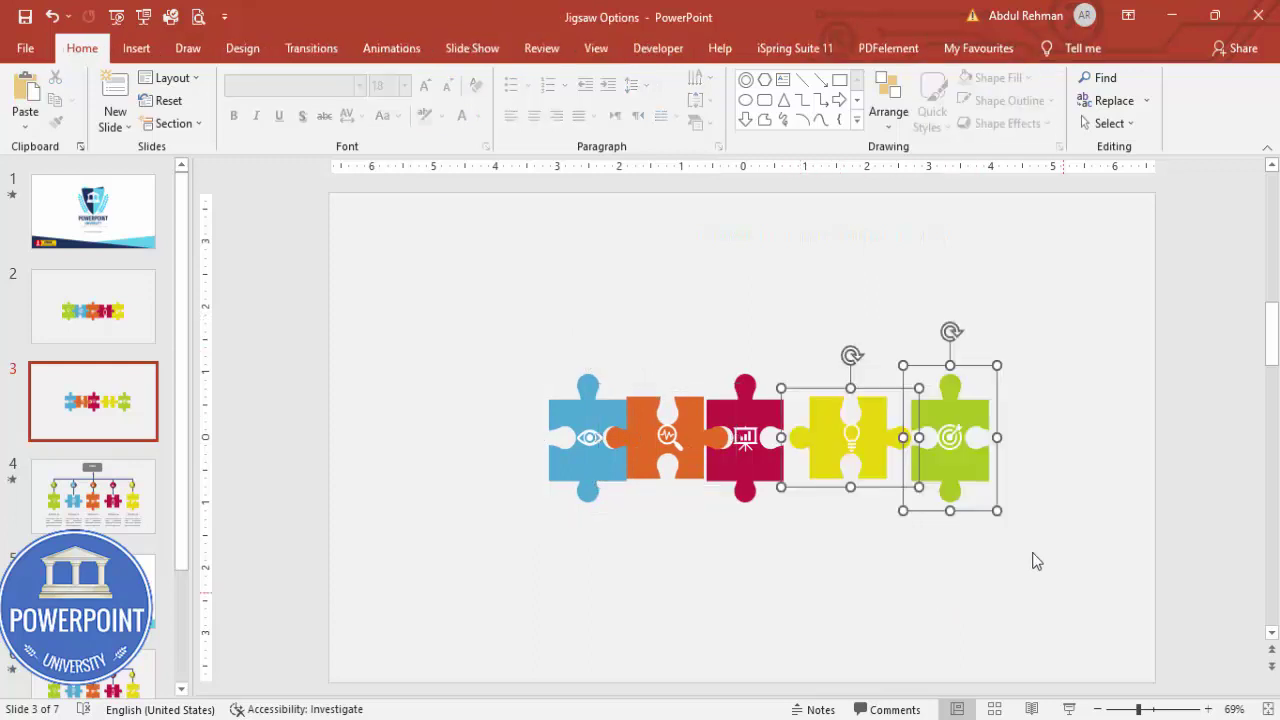
key(Left)
key(Left)
key(Left)
key(Left)
key(Left)
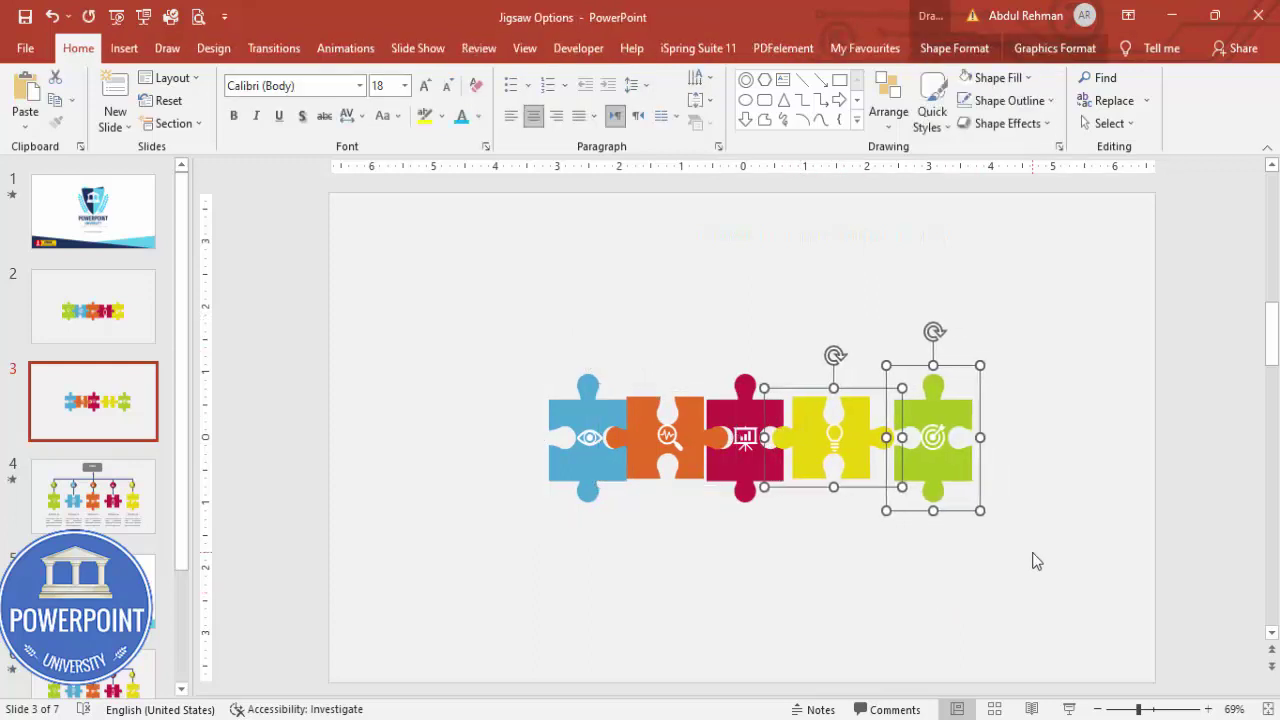
key(ctrl+Left)
click(943, 395)
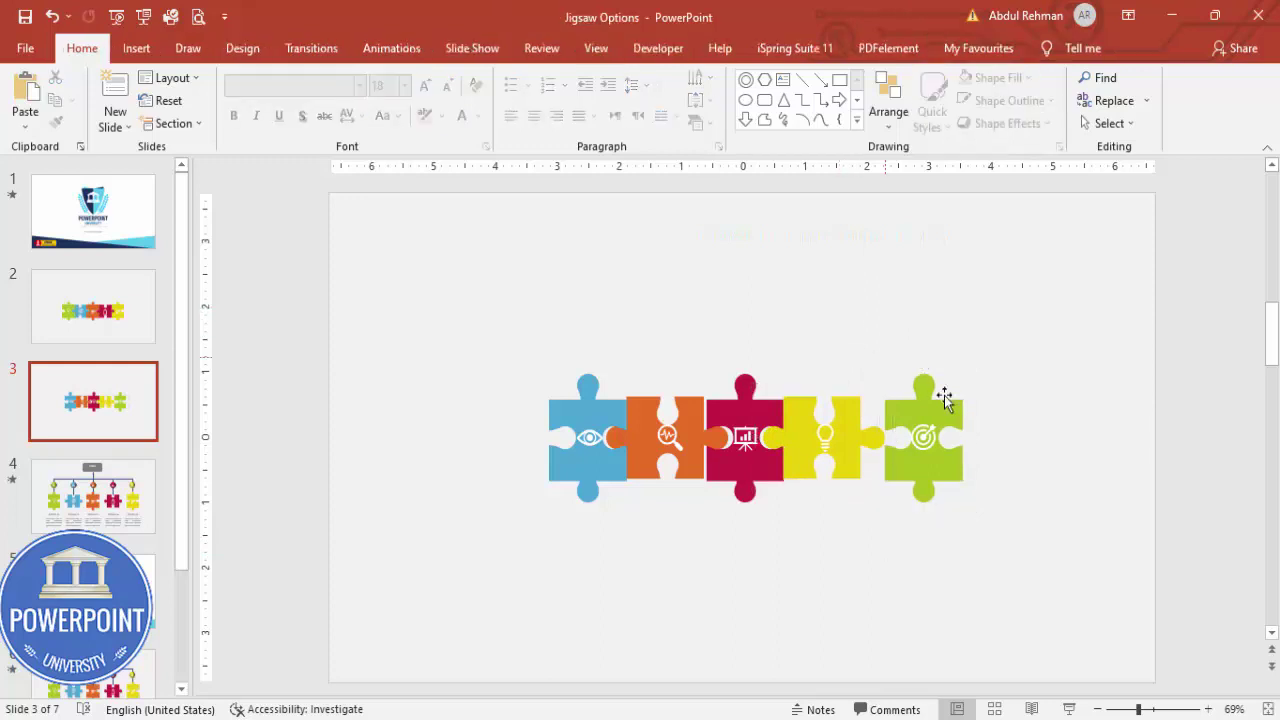
click(945, 430)
key(ctrl+Left)
key(Left)
key(Left)
key(Left)
key(Left)
key(Left)
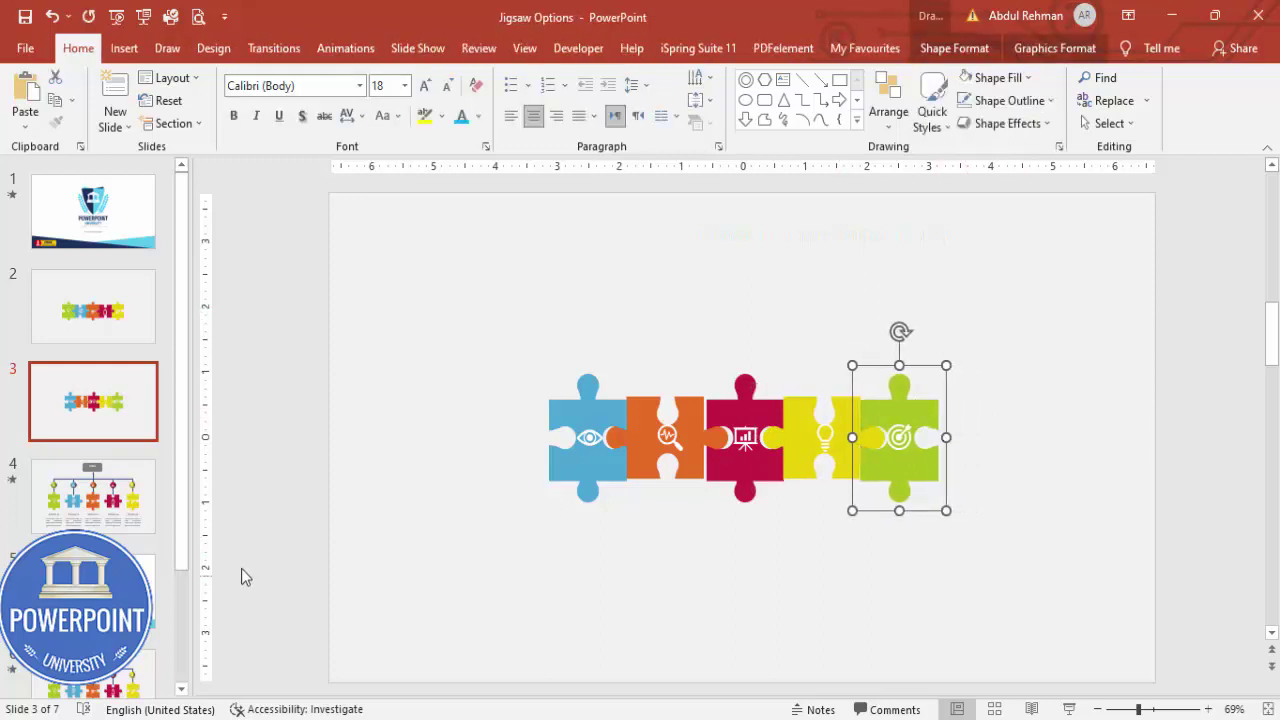
Duplicate slide 3 as a new slide 4
click(147, 418)
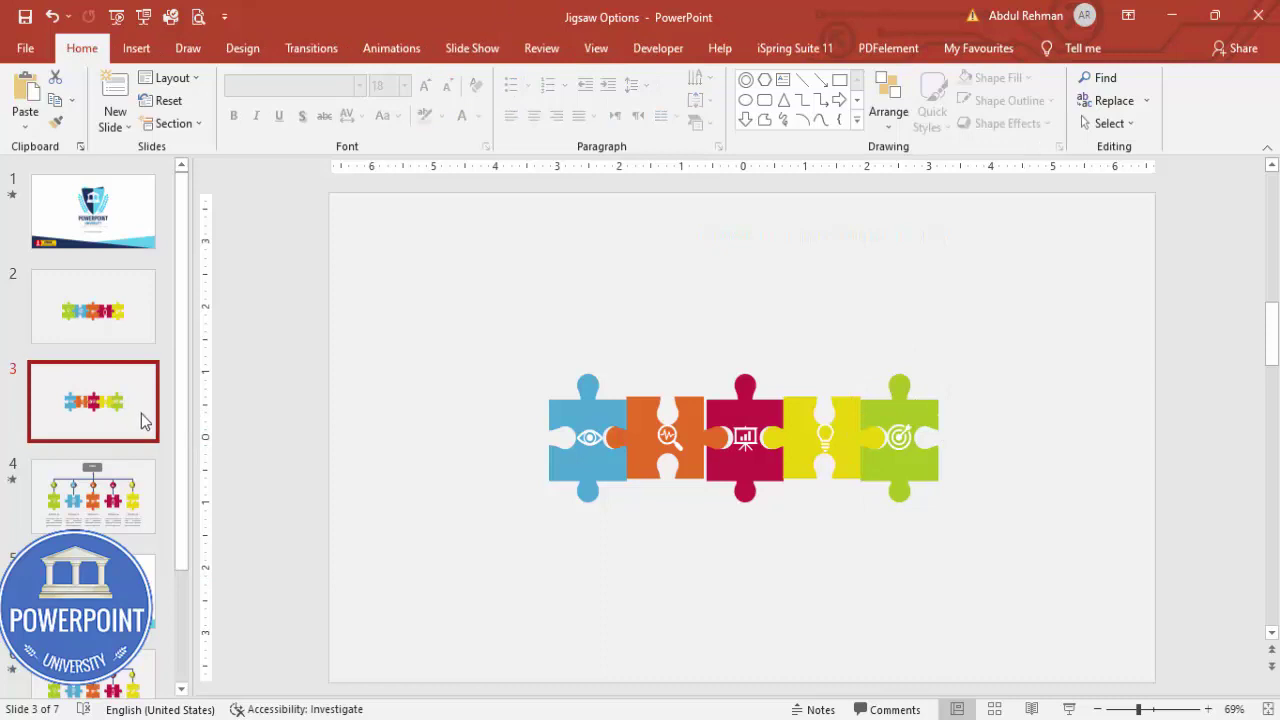
right_click(139, 413)
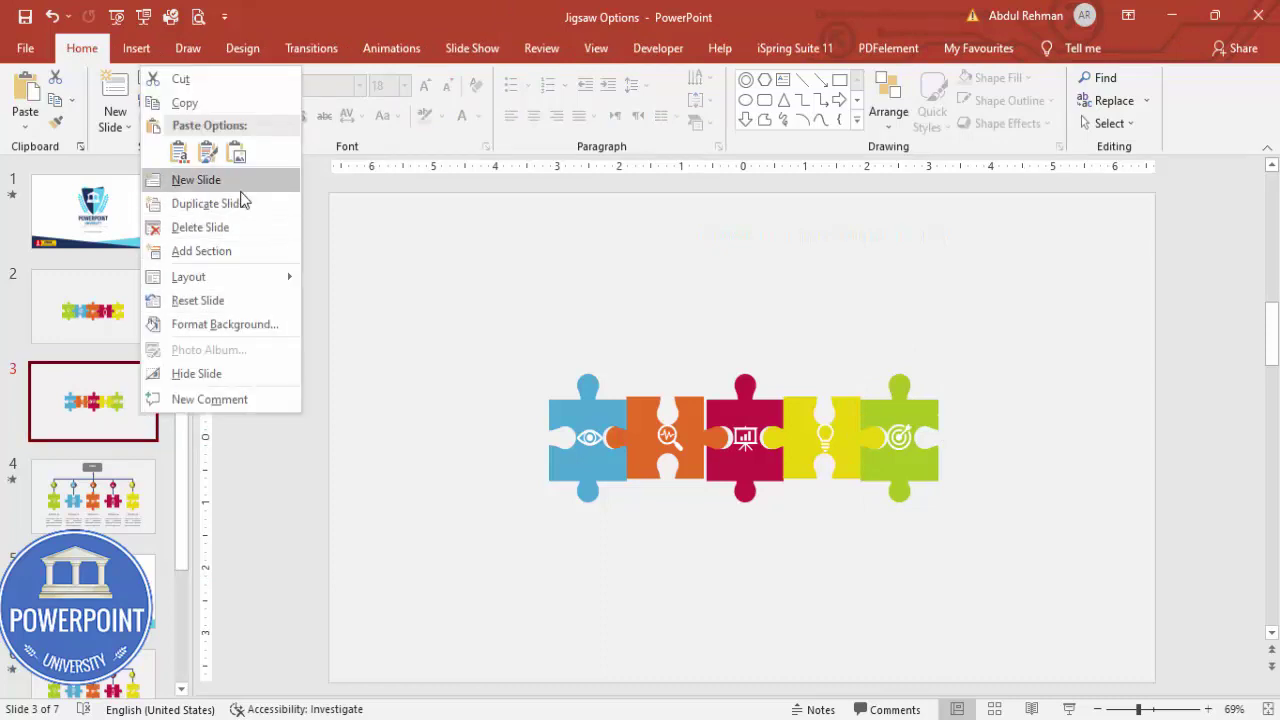
click(207, 203)
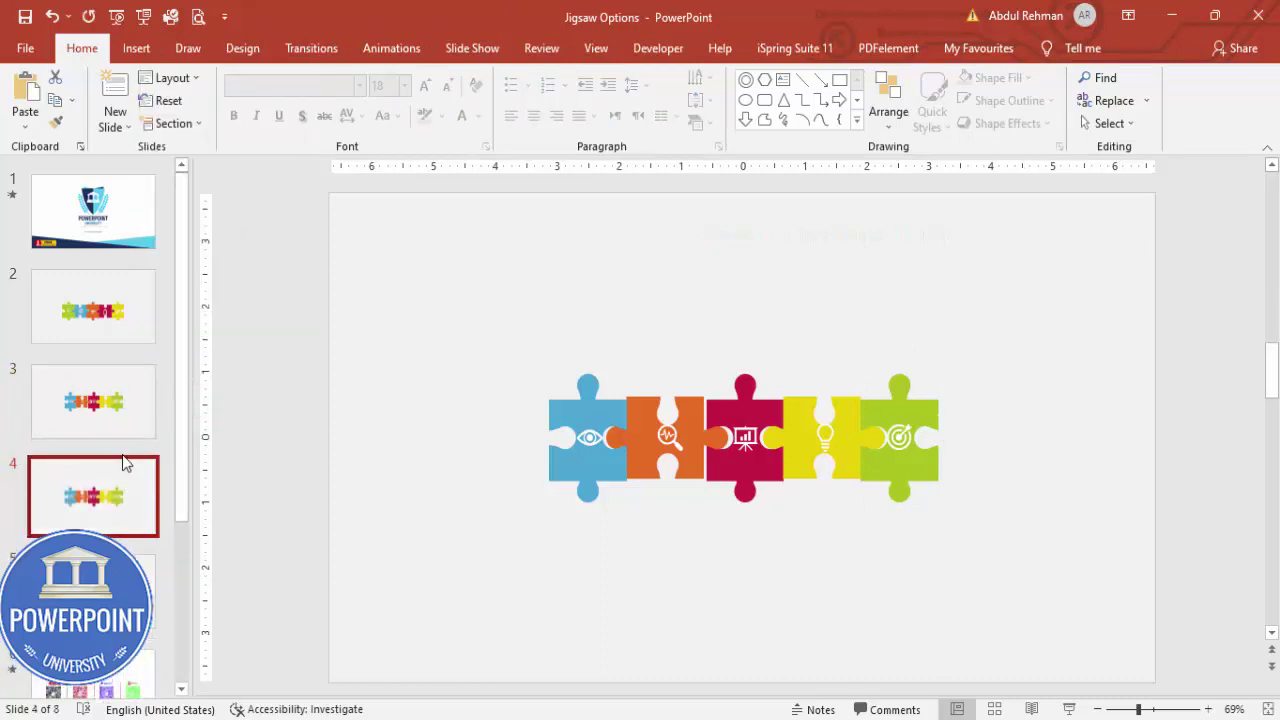
Apply the Morph transition to slide 4 and nudge the blue puzzle piece left
click(314, 50)
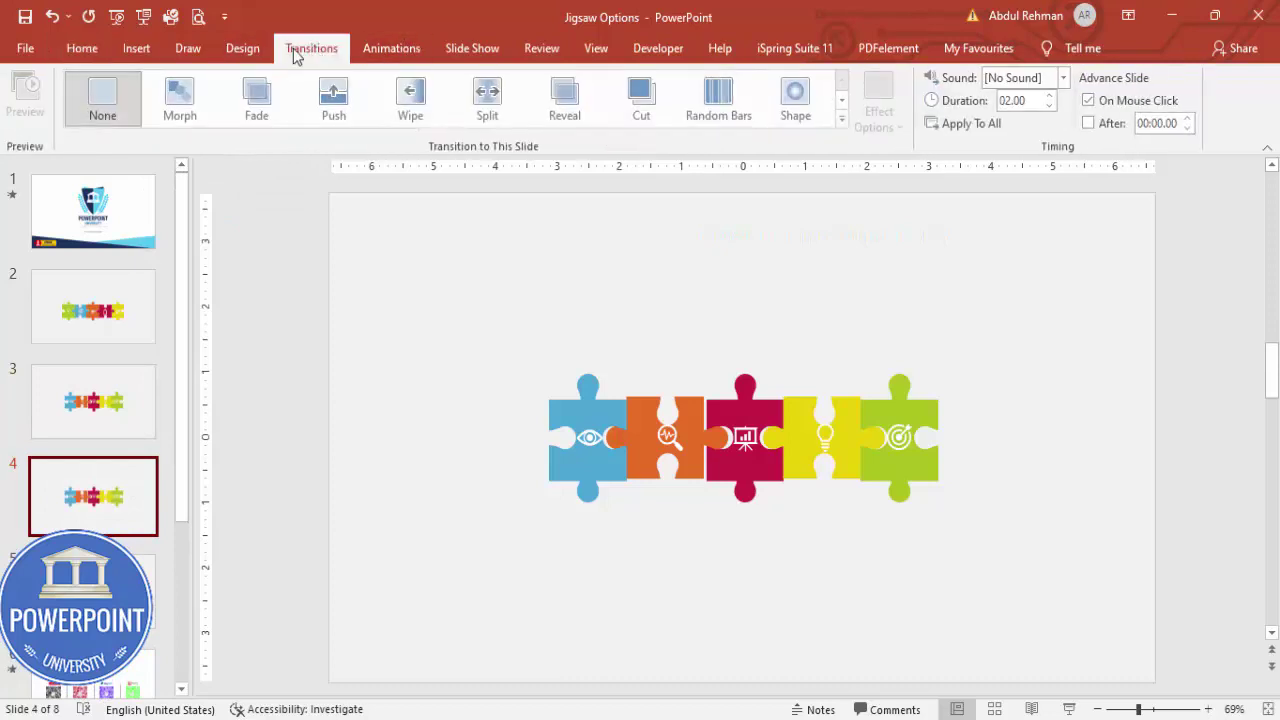
click(185, 97)
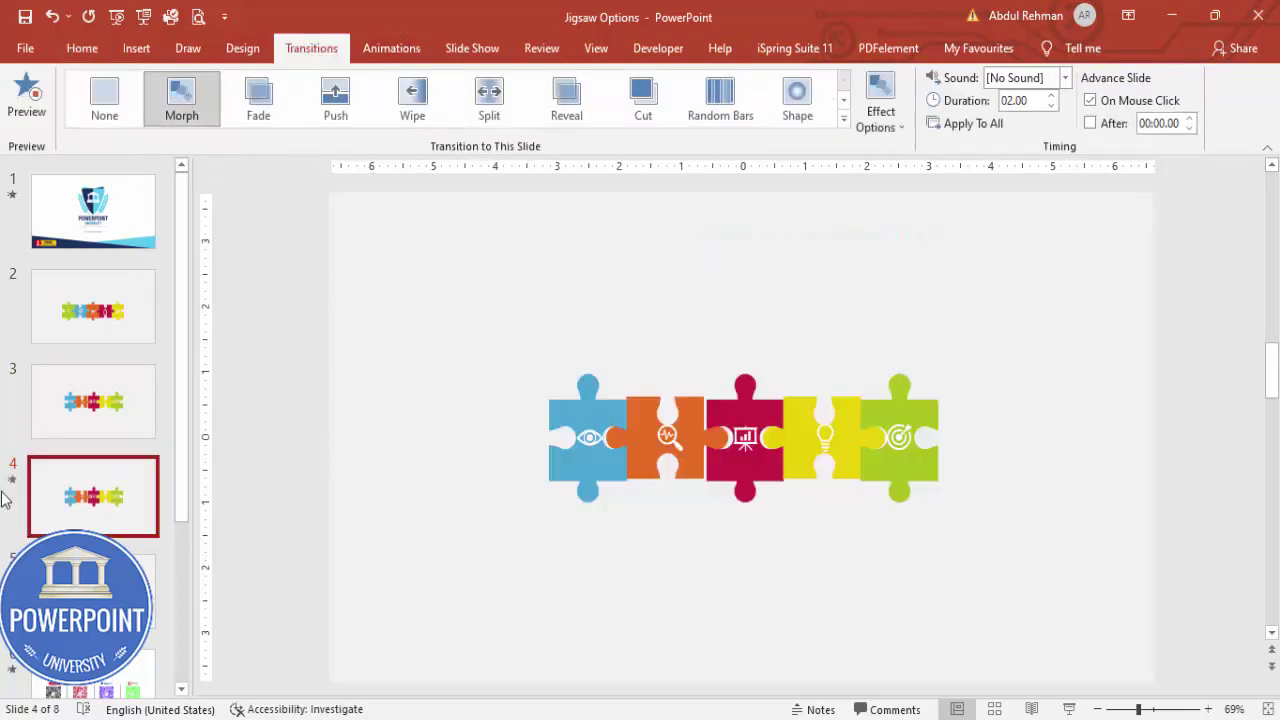
click(597, 410)
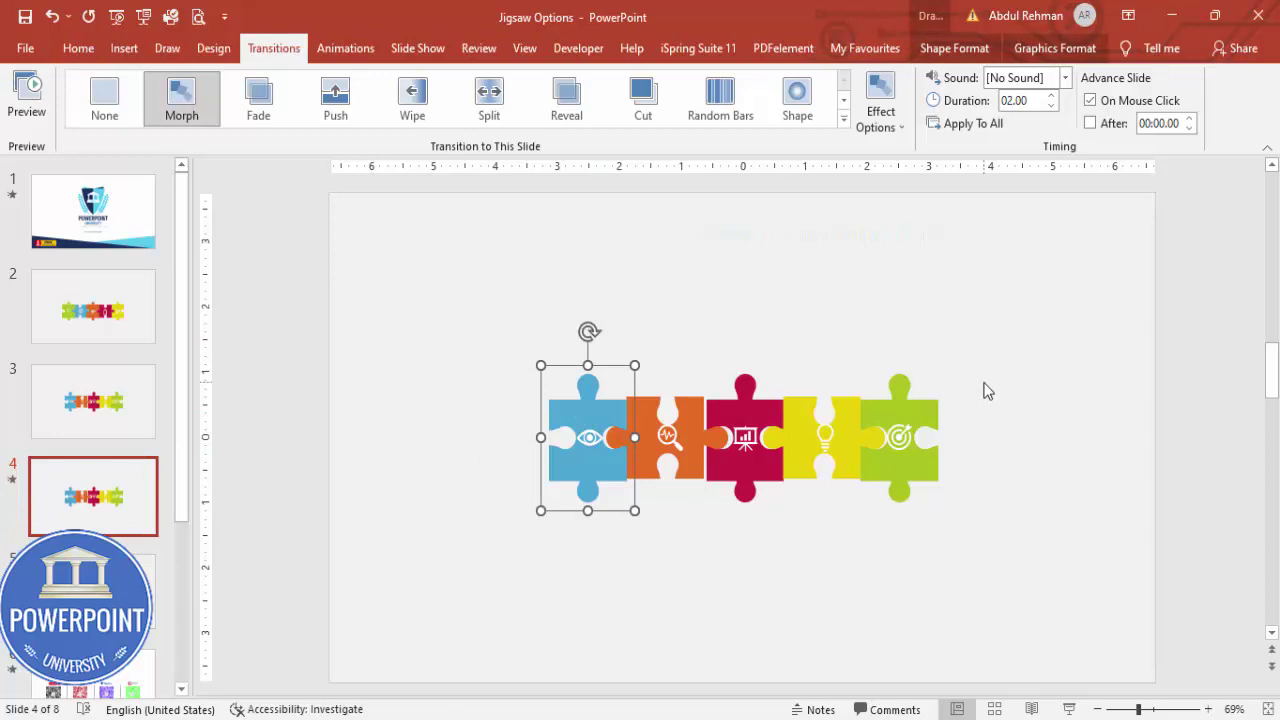
key(Left)
key(Left)
key(Left)
key(Left)
key(Left)
key(Left)
key(Left)
key(Left)
key(Left)
key(Left)
key(Left)
key(Left)
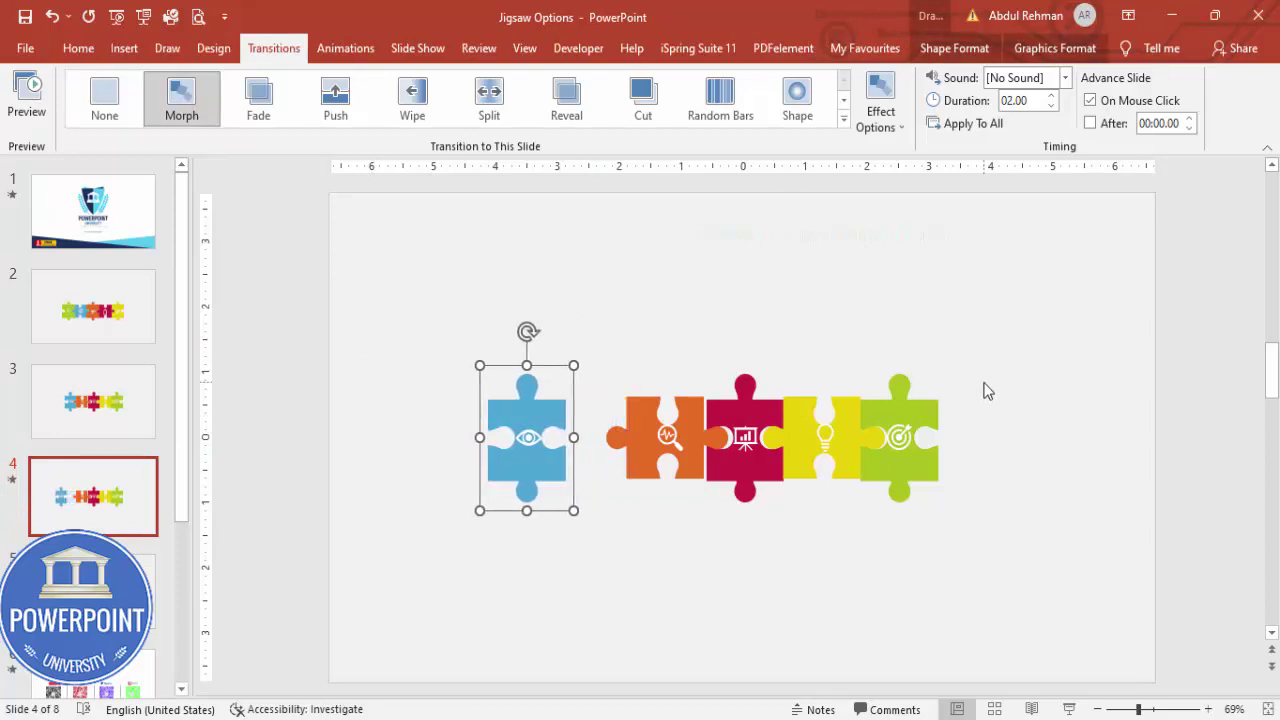
key(Left)
key(Left)
key(Left)
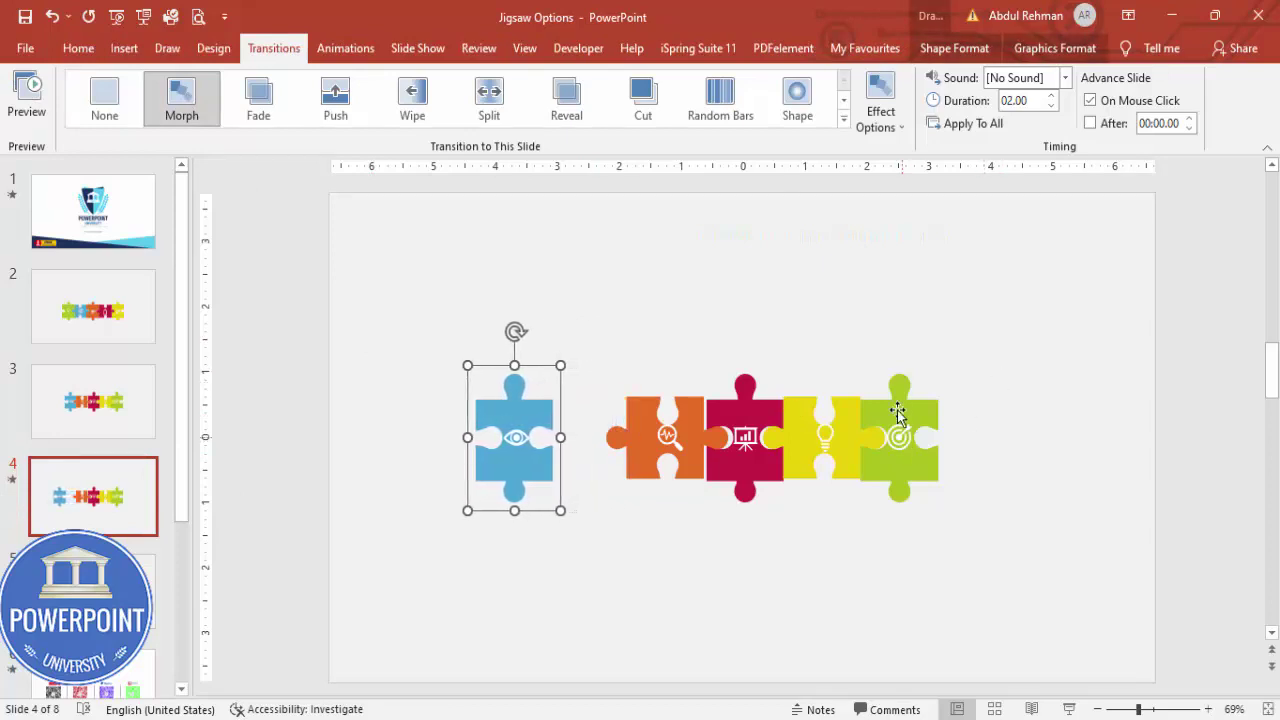
Spread the green and yellow pieces right and the orange piece left to open gaps
click(897, 410)
key(Right)
key(Right)
key(Right)
key(Right)
key(Right)
key(Right)
key(Right)
key(Right)
key(Right)
key(Right)
key(Right)
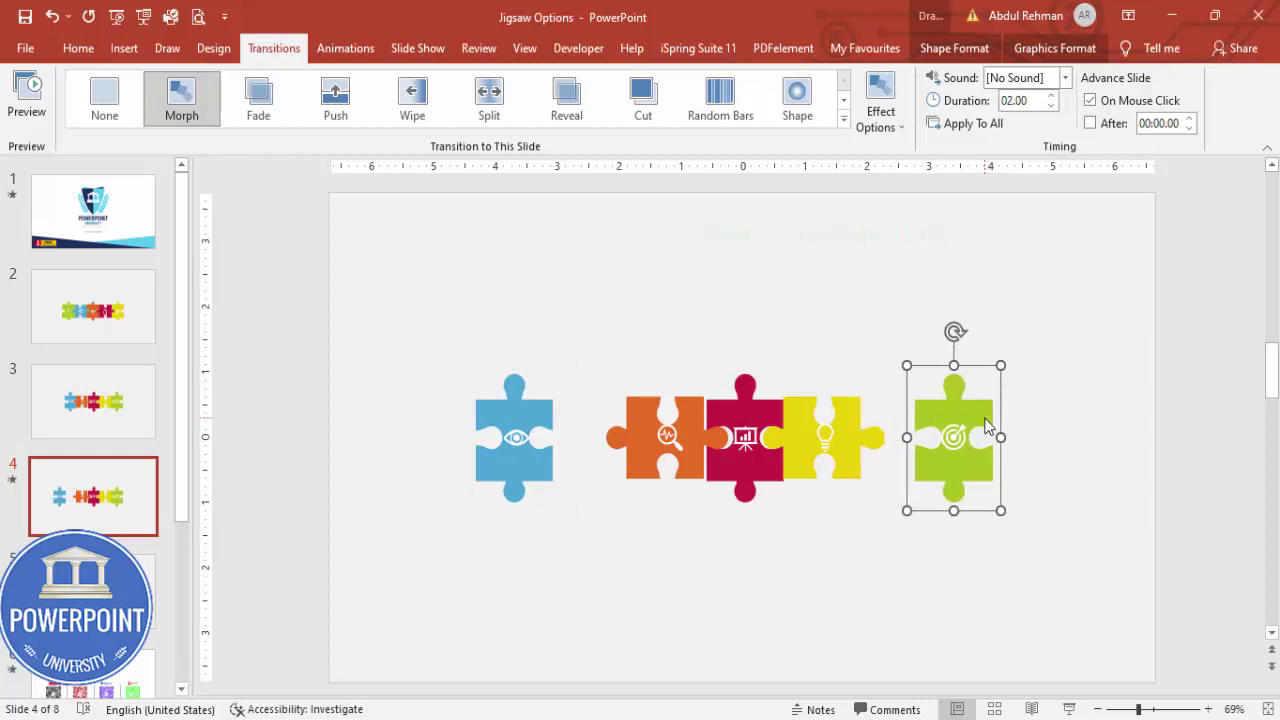
key(Right)
key(Right)
key(Right)
key(Right)
key(Right)
key(Right)
key(Right)
key(Right)
click(665, 418)
key(Left)
key(Left)
key(Left)
key(Left)
key(Left)
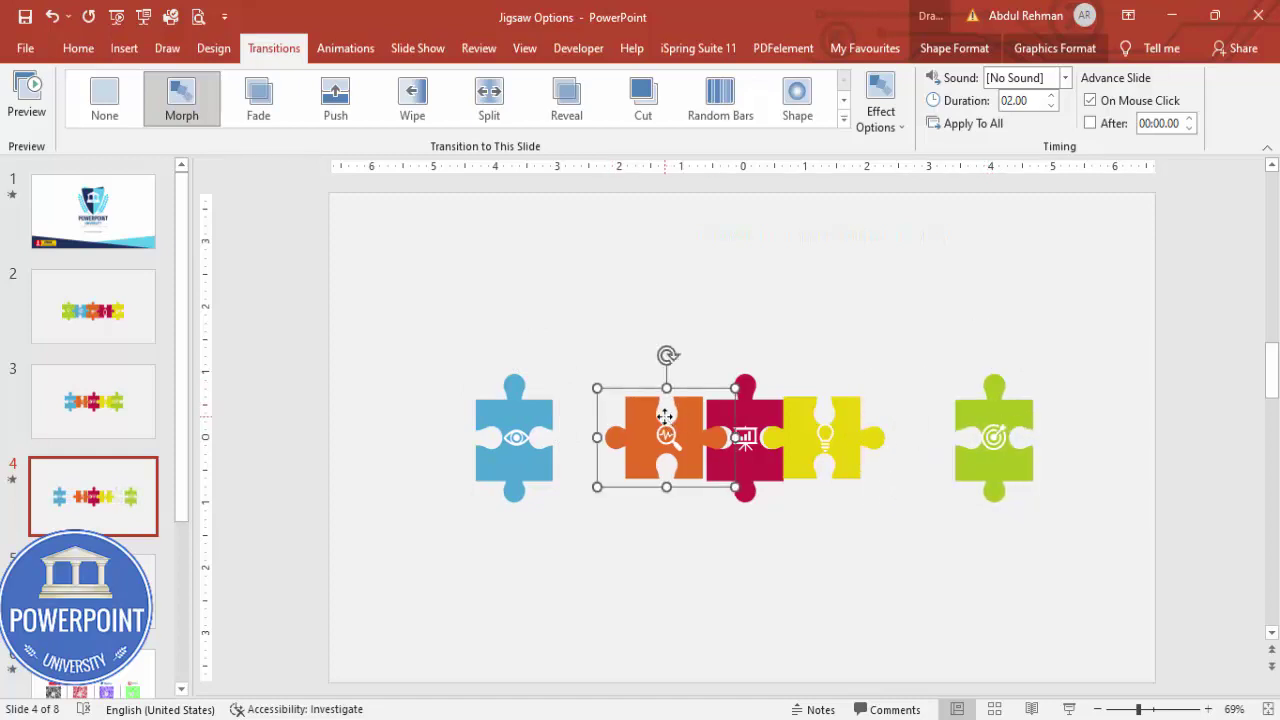
key(Left)
key(Left)
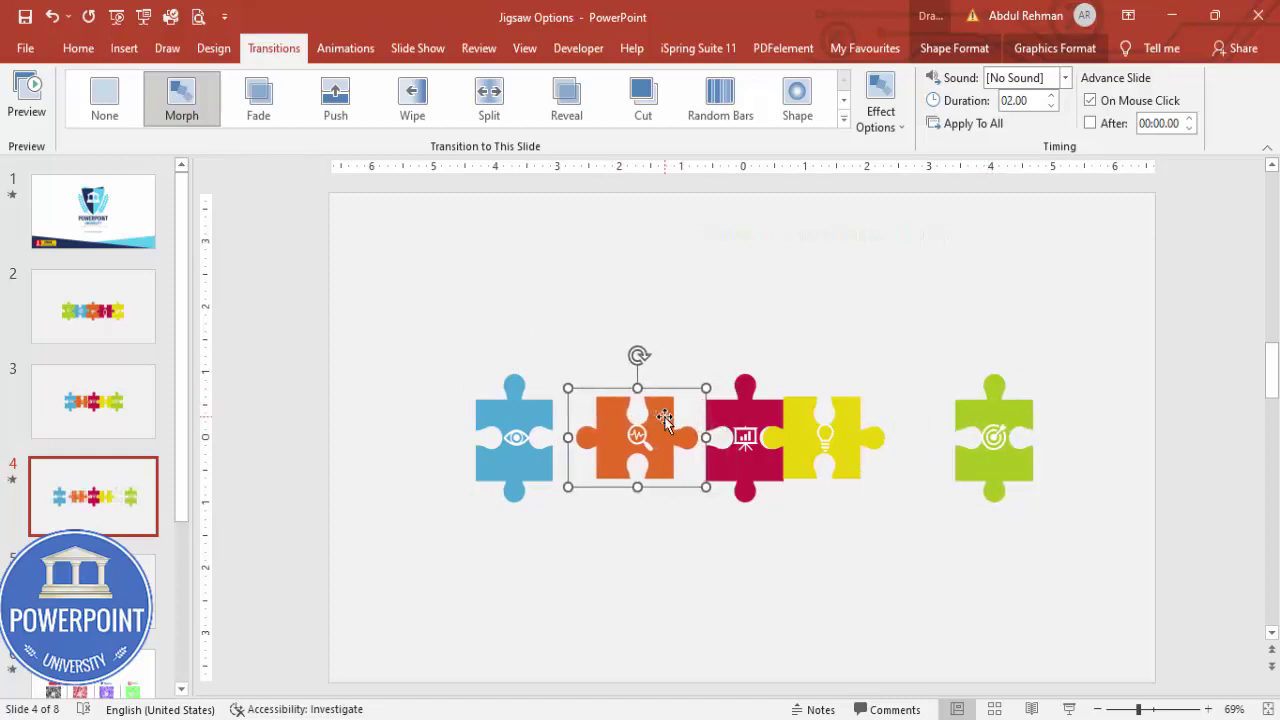
click(875, 427)
key(Right)
key(Right)
key(Right)
key(Right)
key(Right)
key(Right)
key(Right)
key(Right)
key(Right)
key(Right)
key(Right)
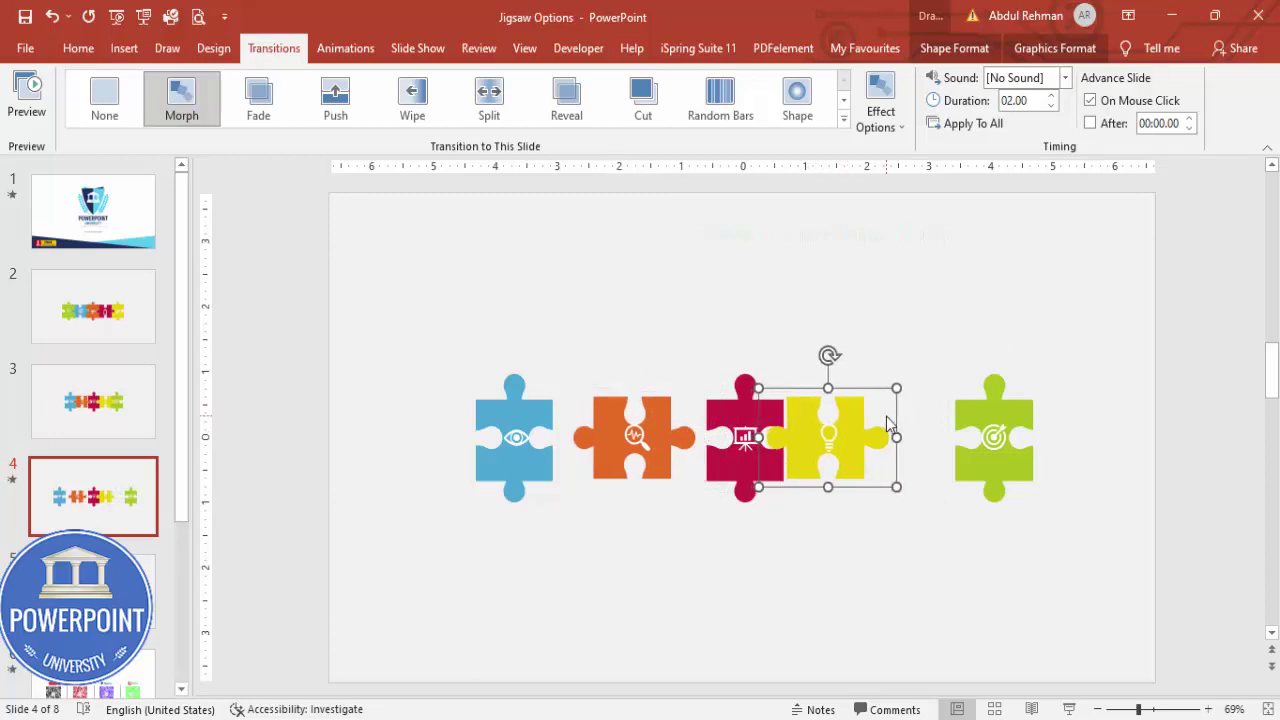
key(Left)
key(Left)
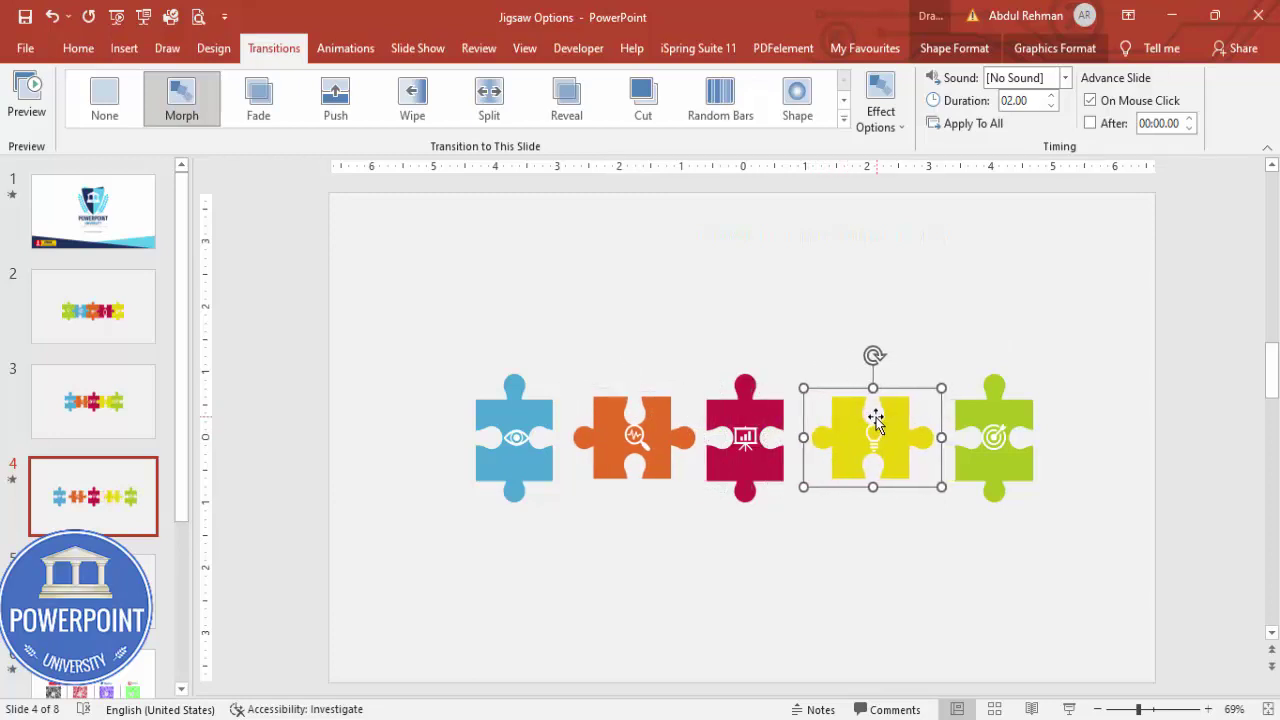
Select slide 3 as the starting point for previewing the Morph
click(104, 425)
key(Down)
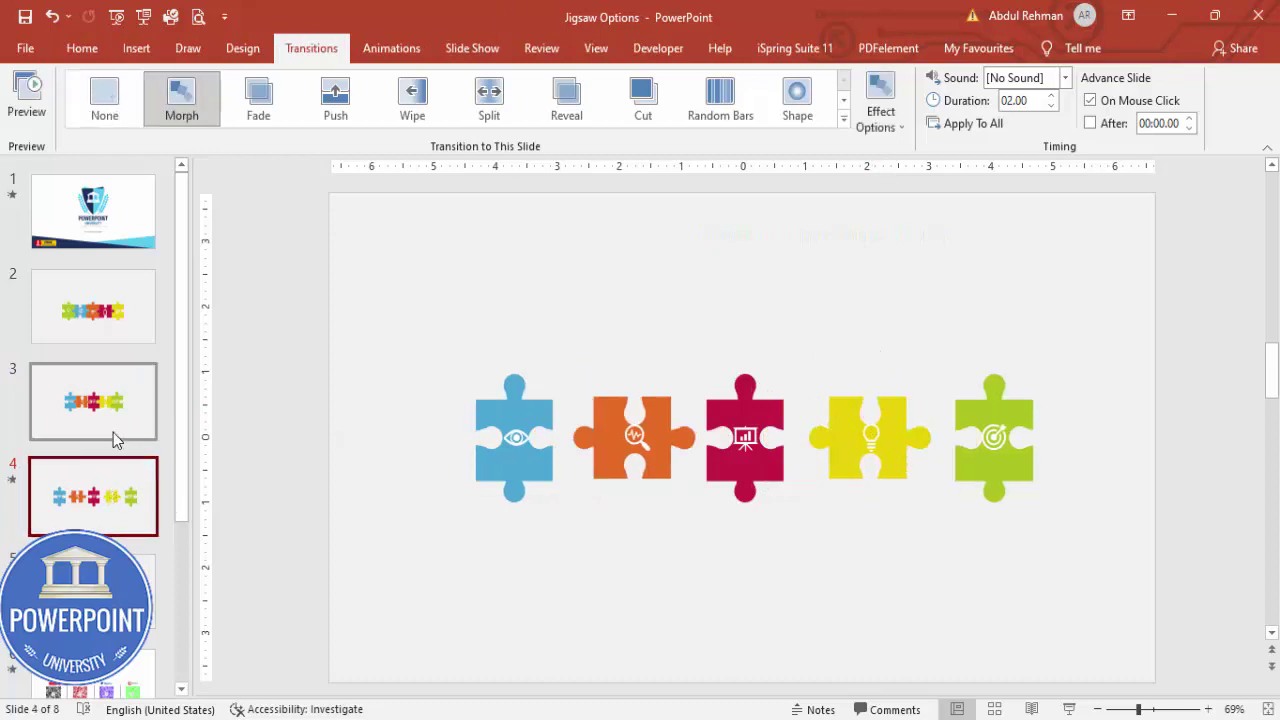
click(106, 430)
Play the slide show from slide 3 twice to watch the pieces Morph apart on slide 4
click(1070, 709)
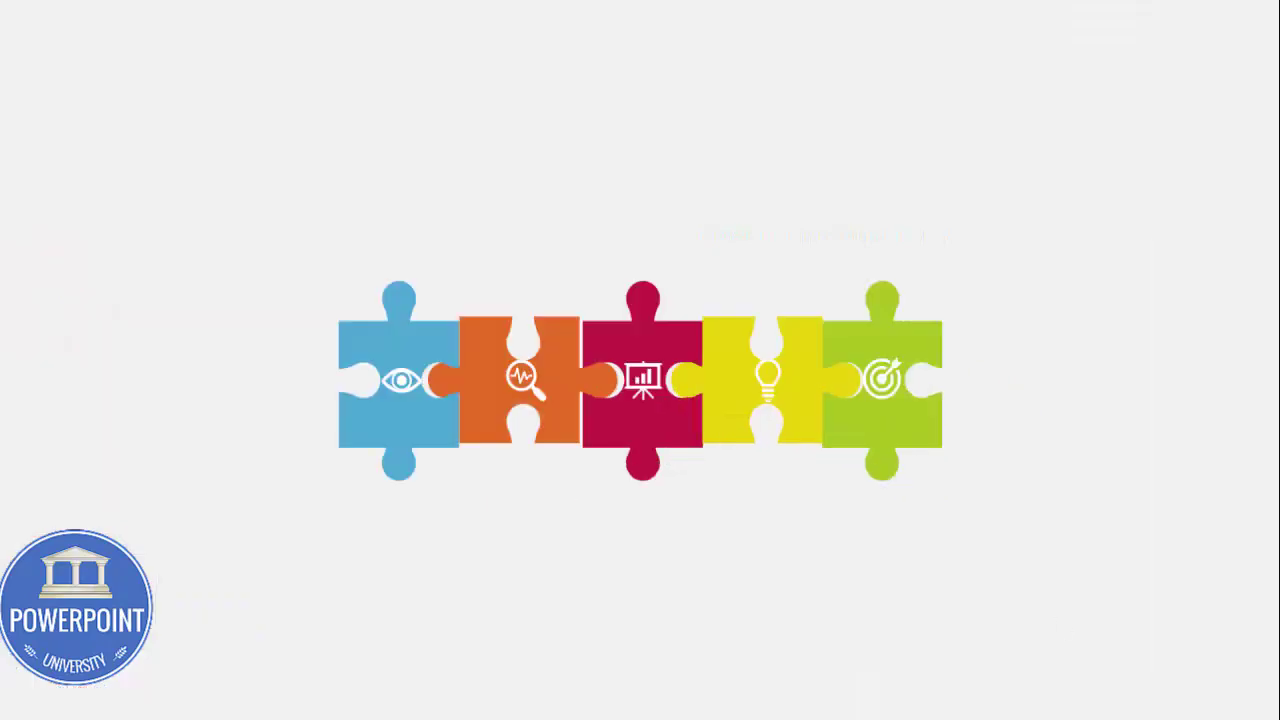
key(Right)
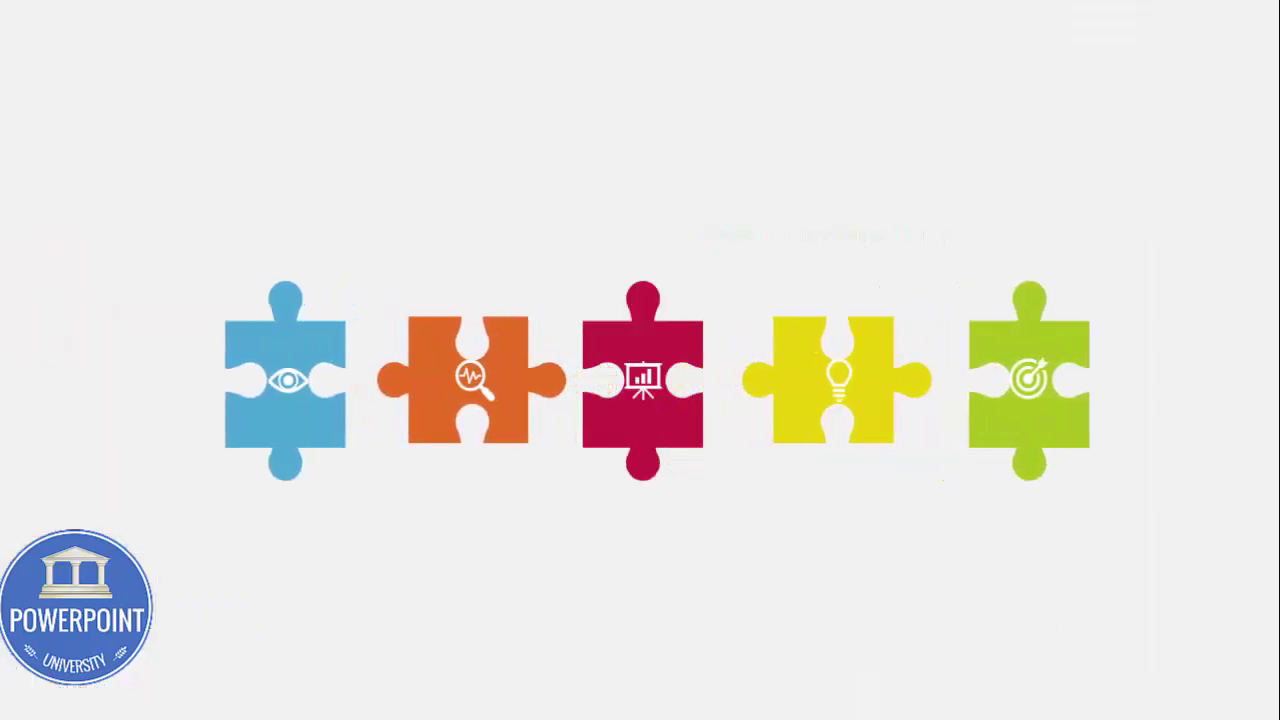
key(Escape)
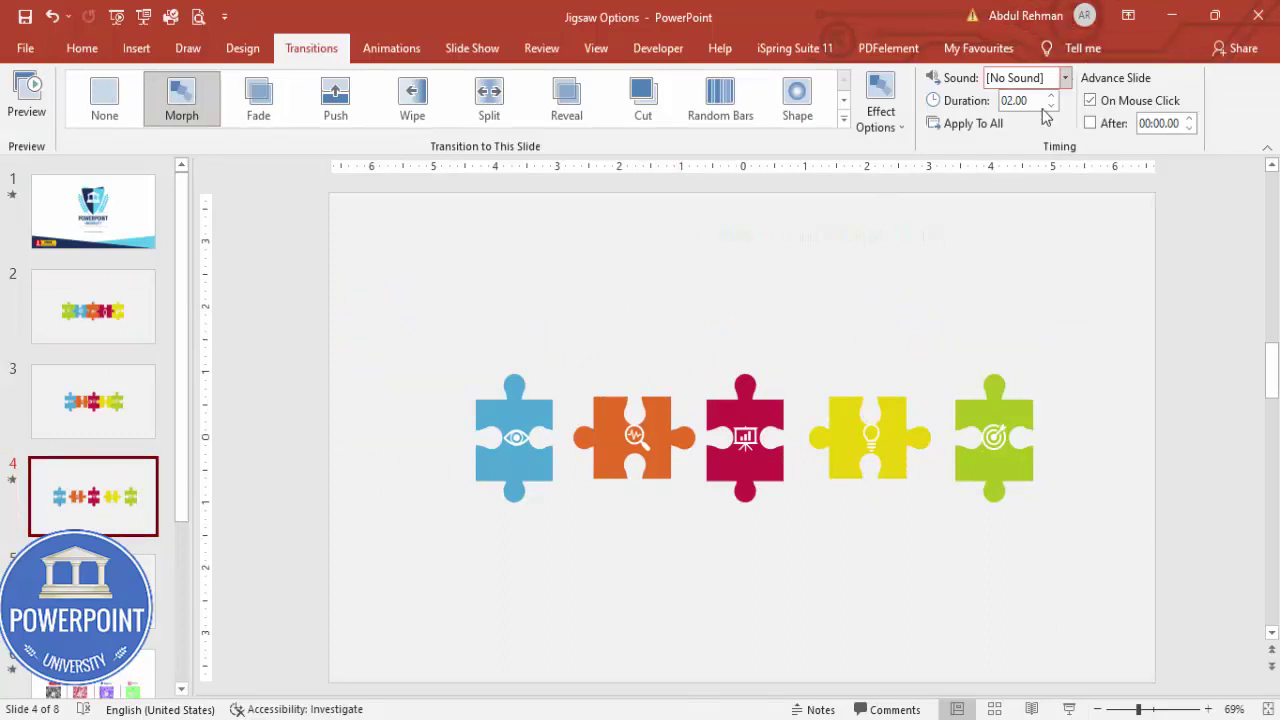
click(143, 414)
click(1070, 709)
key(Right)
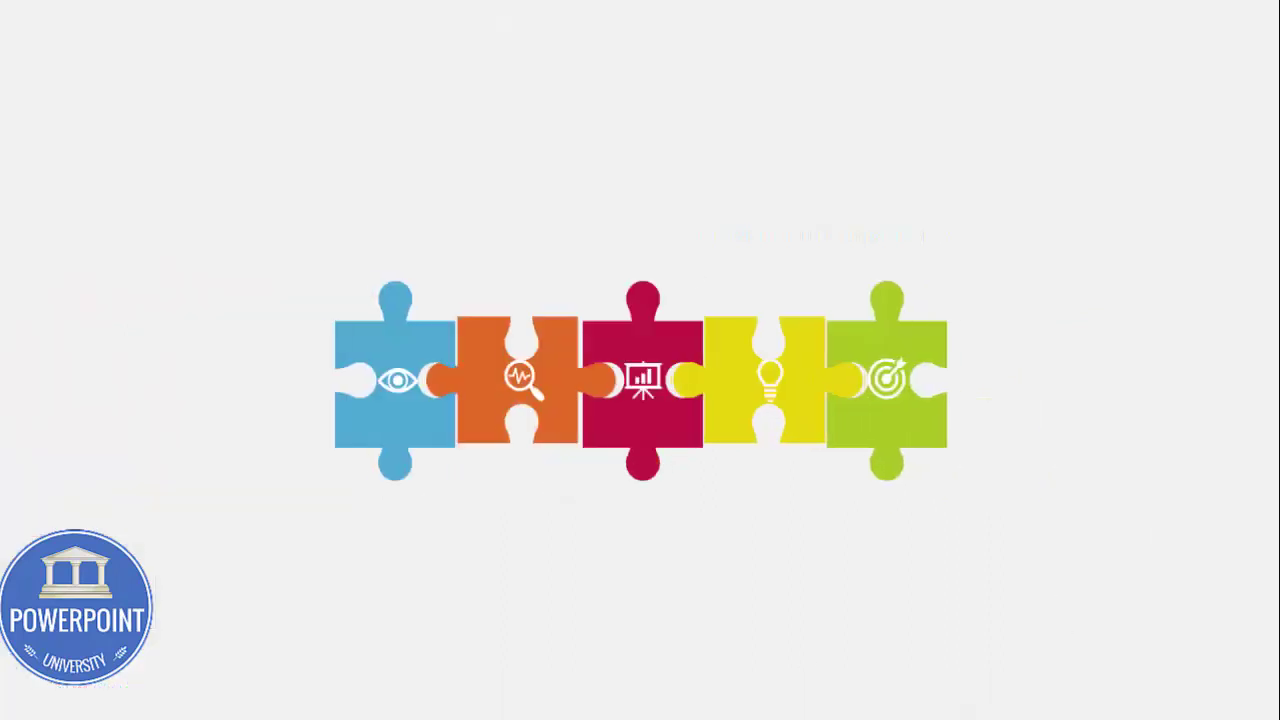
key(Escape)
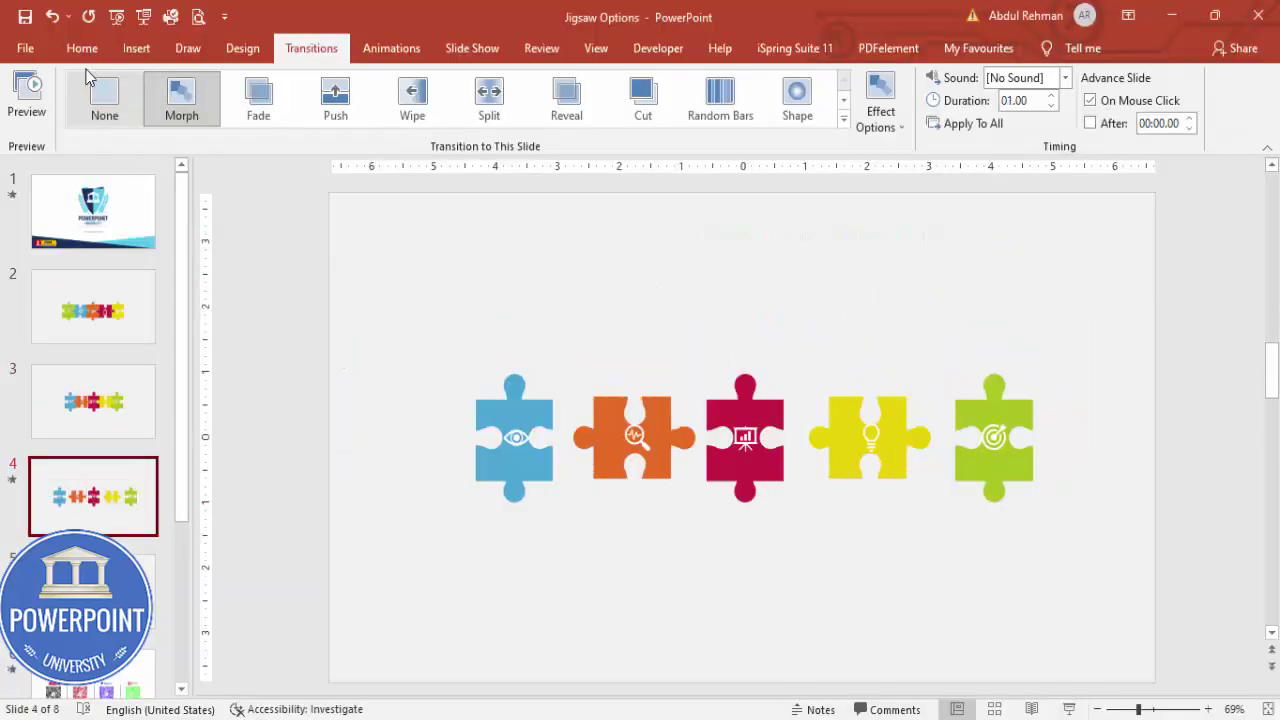
Draw a rectangle labelled 'Title' at the top centre of slide 4
click(136, 52)
click(299, 112)
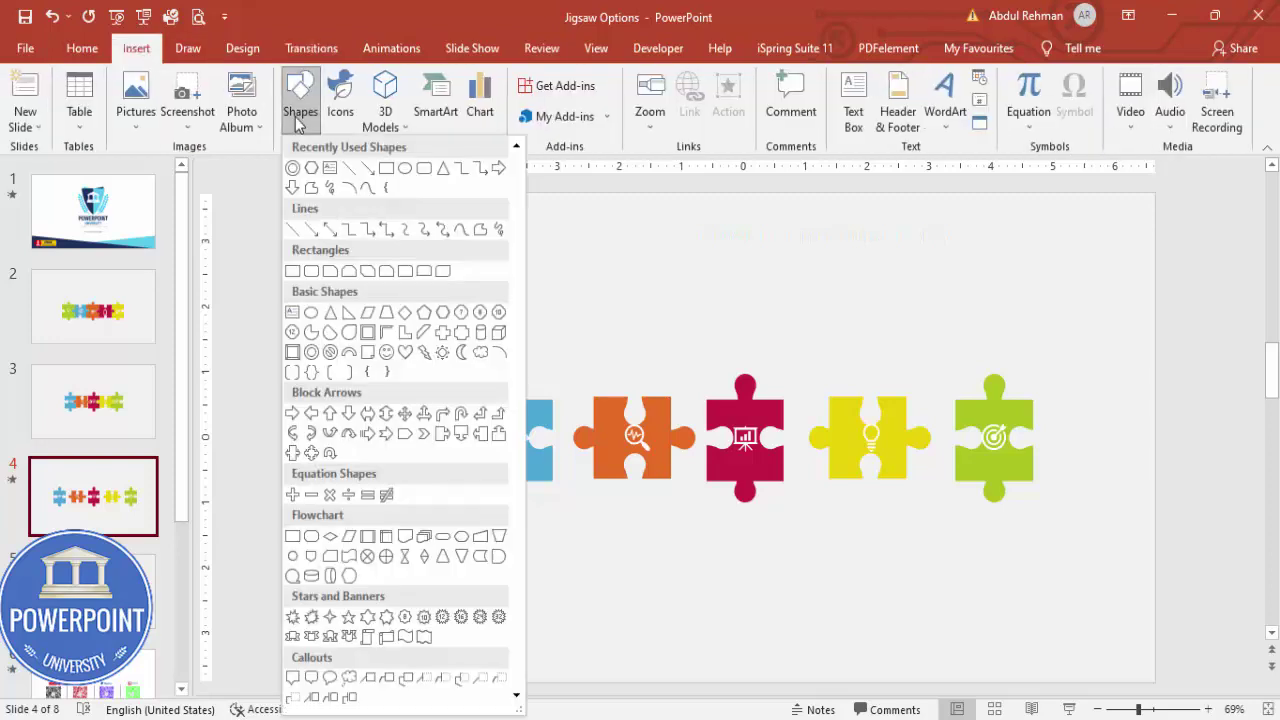
click(292, 271)
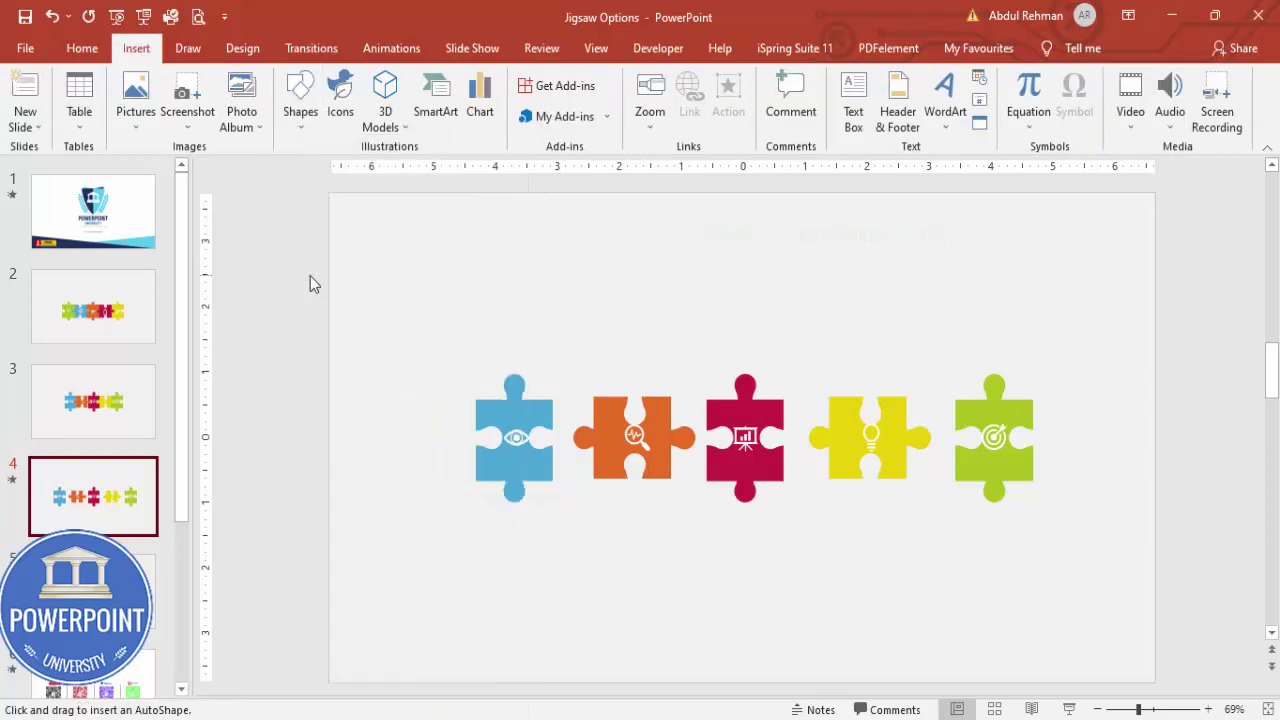
drag(698, 214, 777, 241)
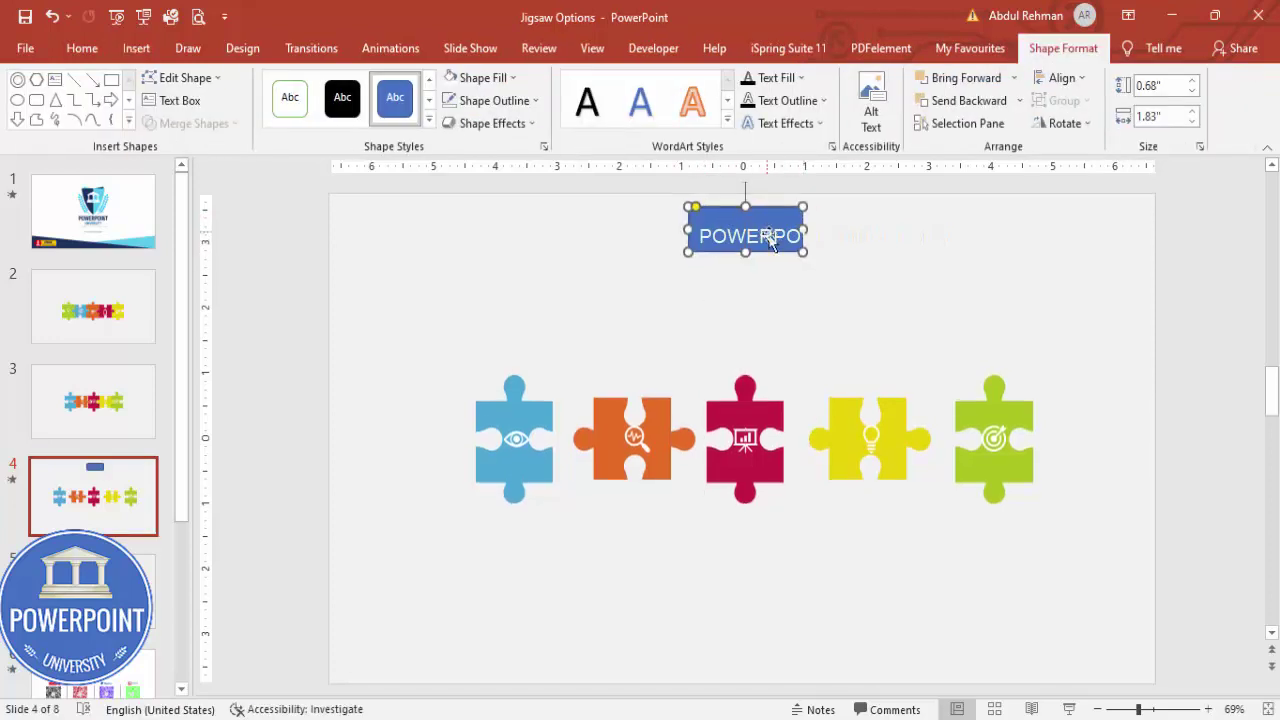
click(774, 260)
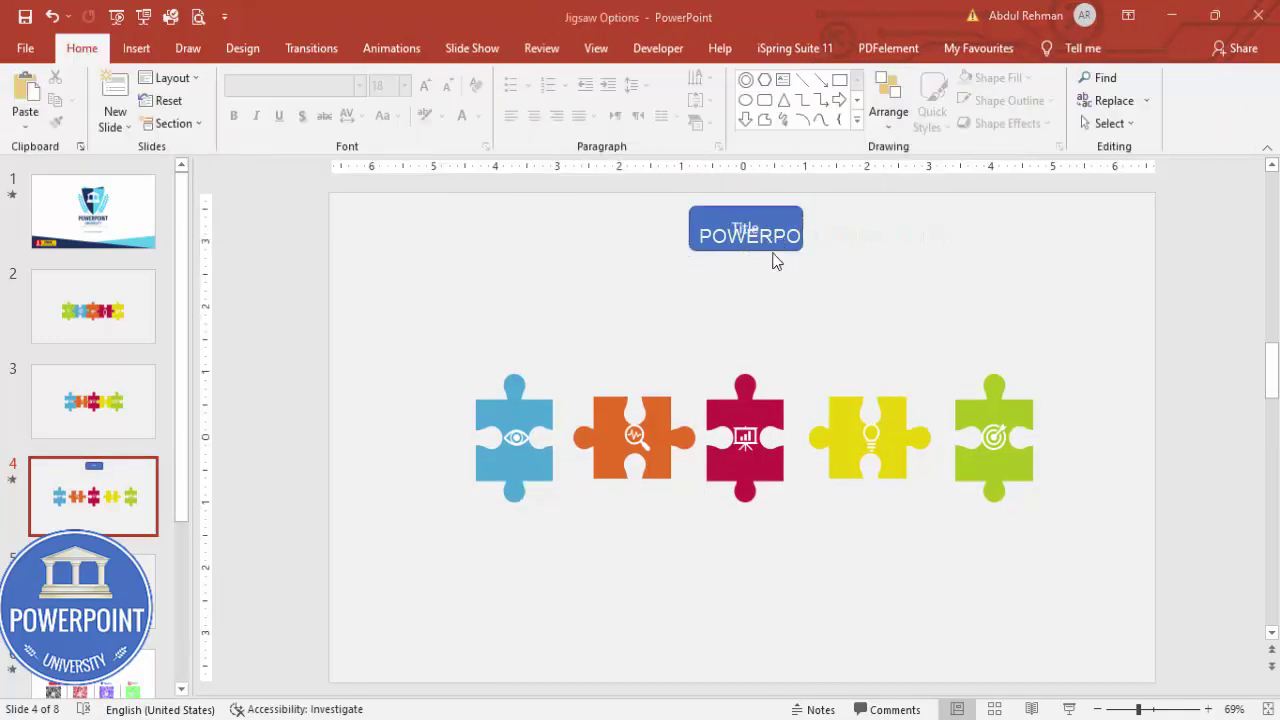
Draw a 0.5-inch circle just above the blue puzzle piece, redrawing it once
click(135, 52)
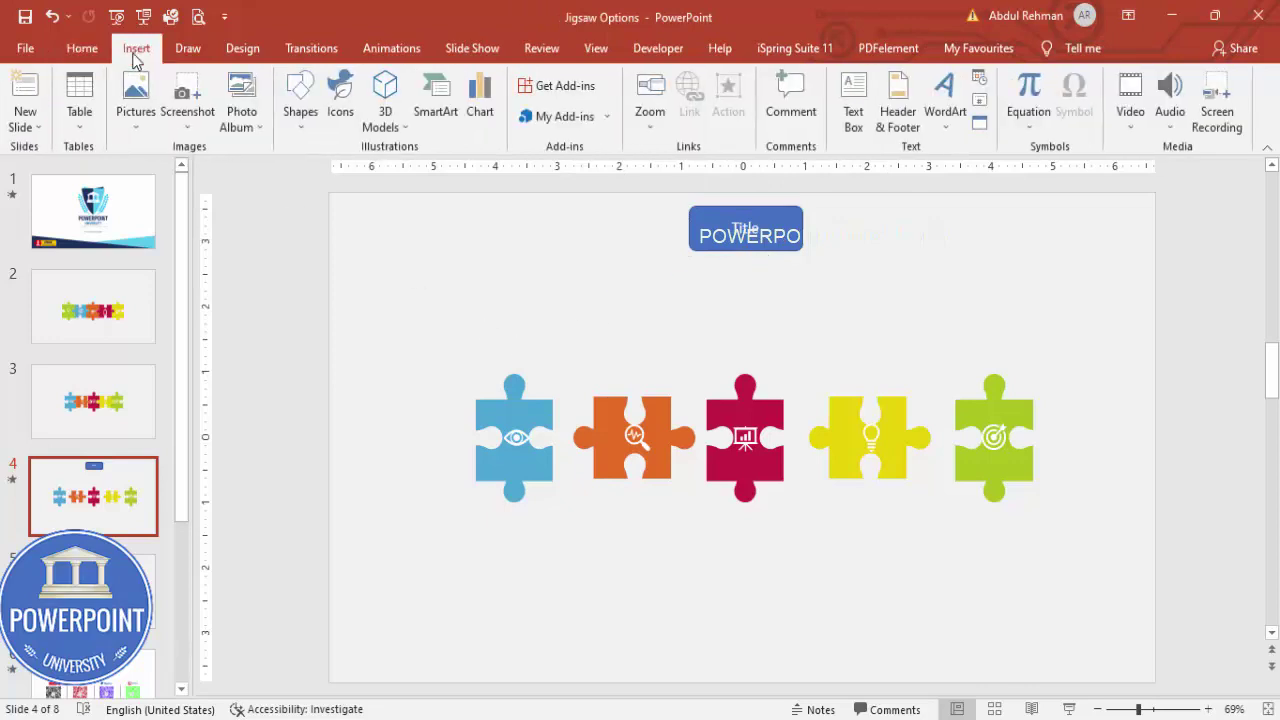
click(300, 110)
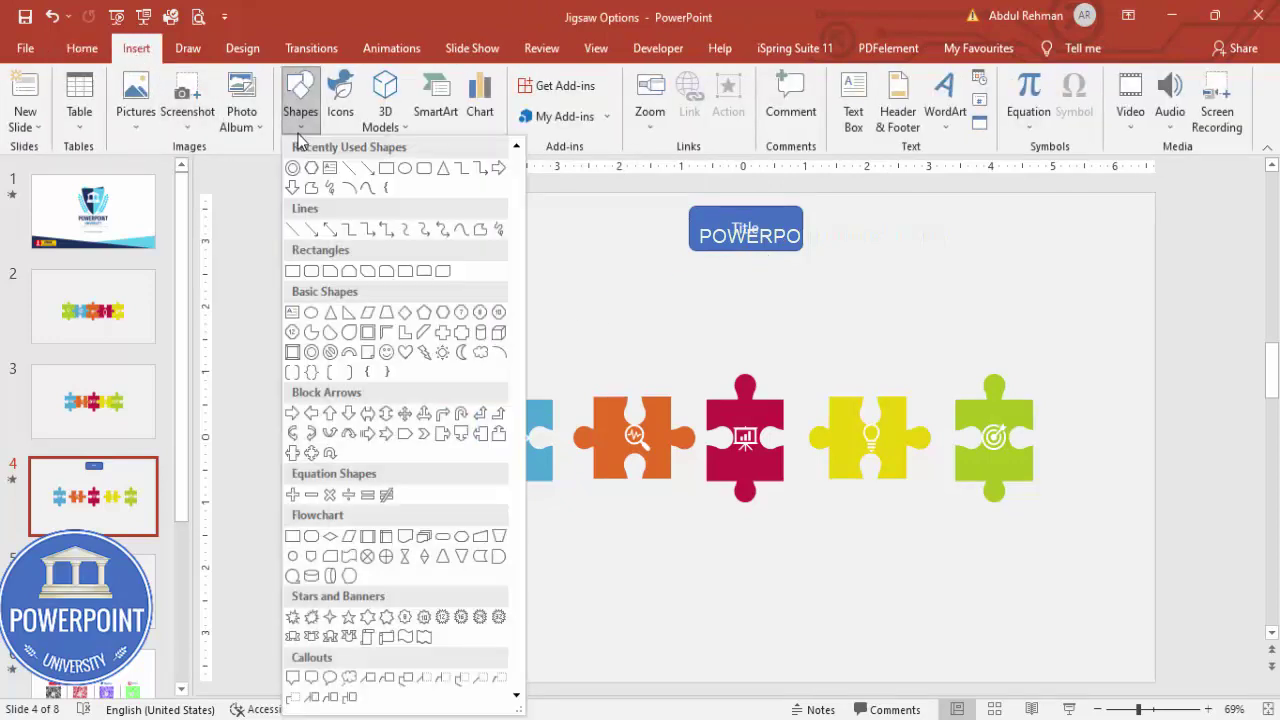
click(310, 314)
drag(504, 313, 525, 337)
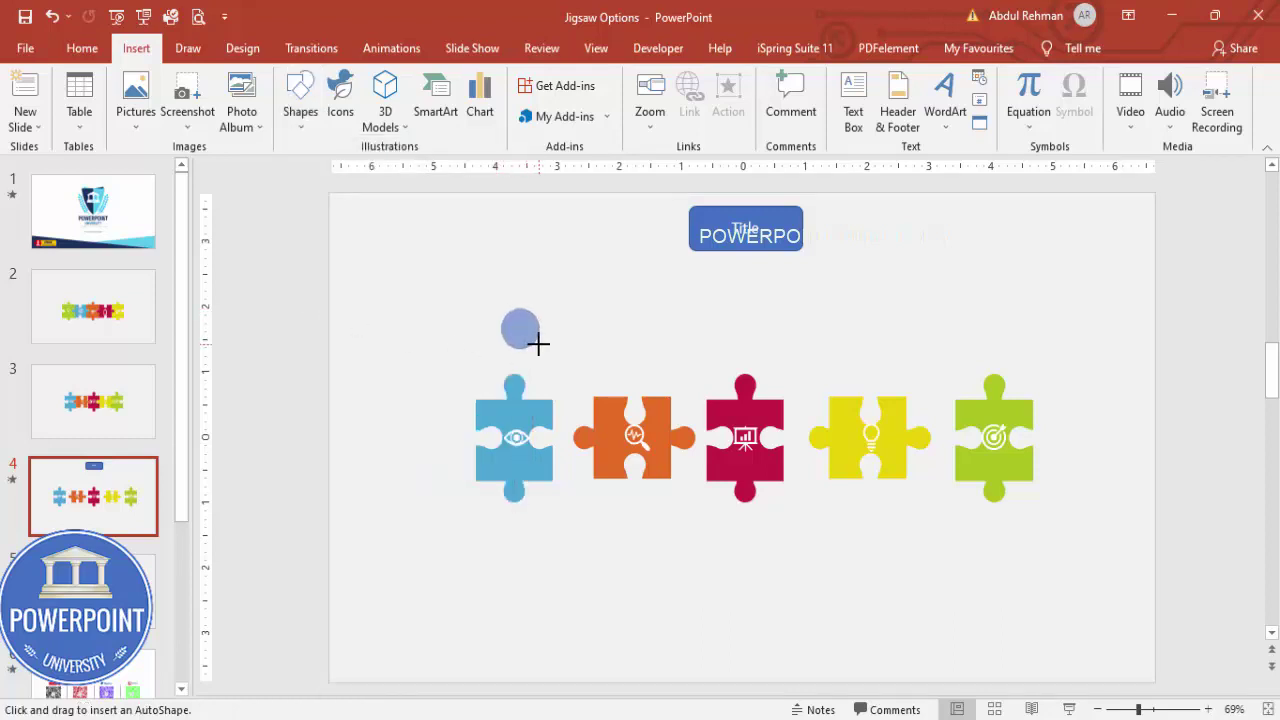
drag(538, 344, 512, 386)
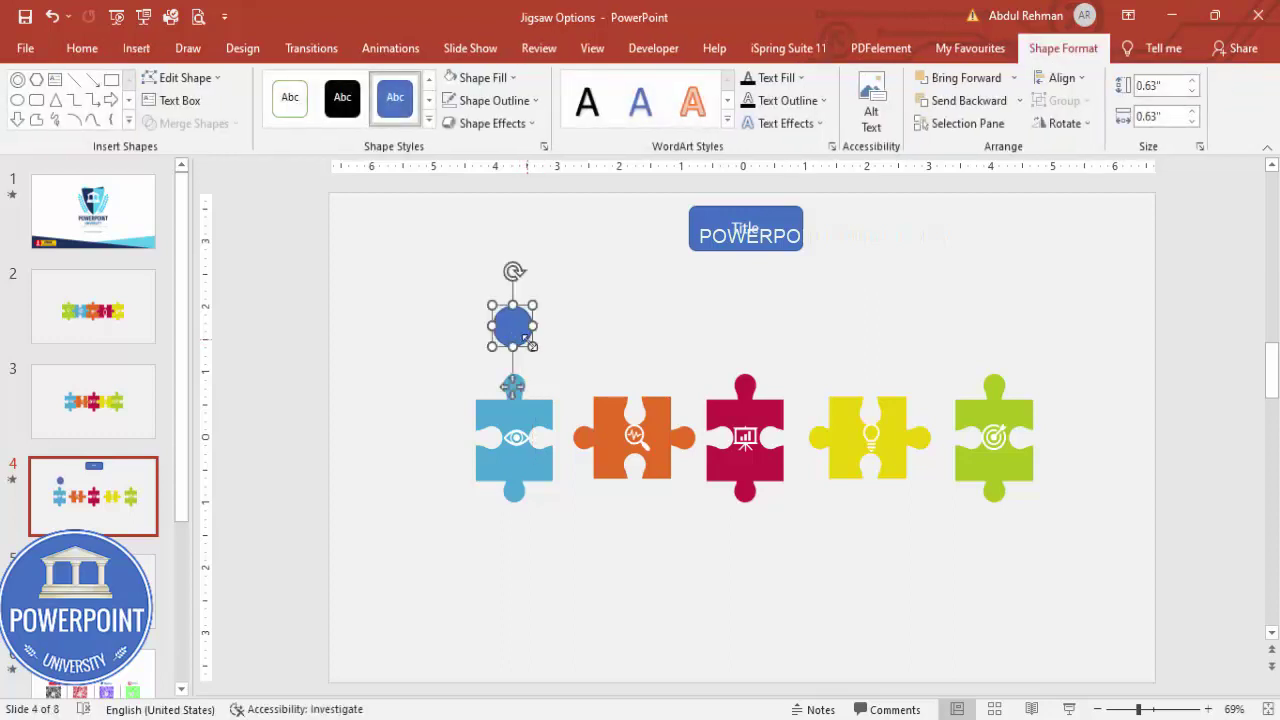
key(ctrl+z)
drag(493, 306, 514, 330)
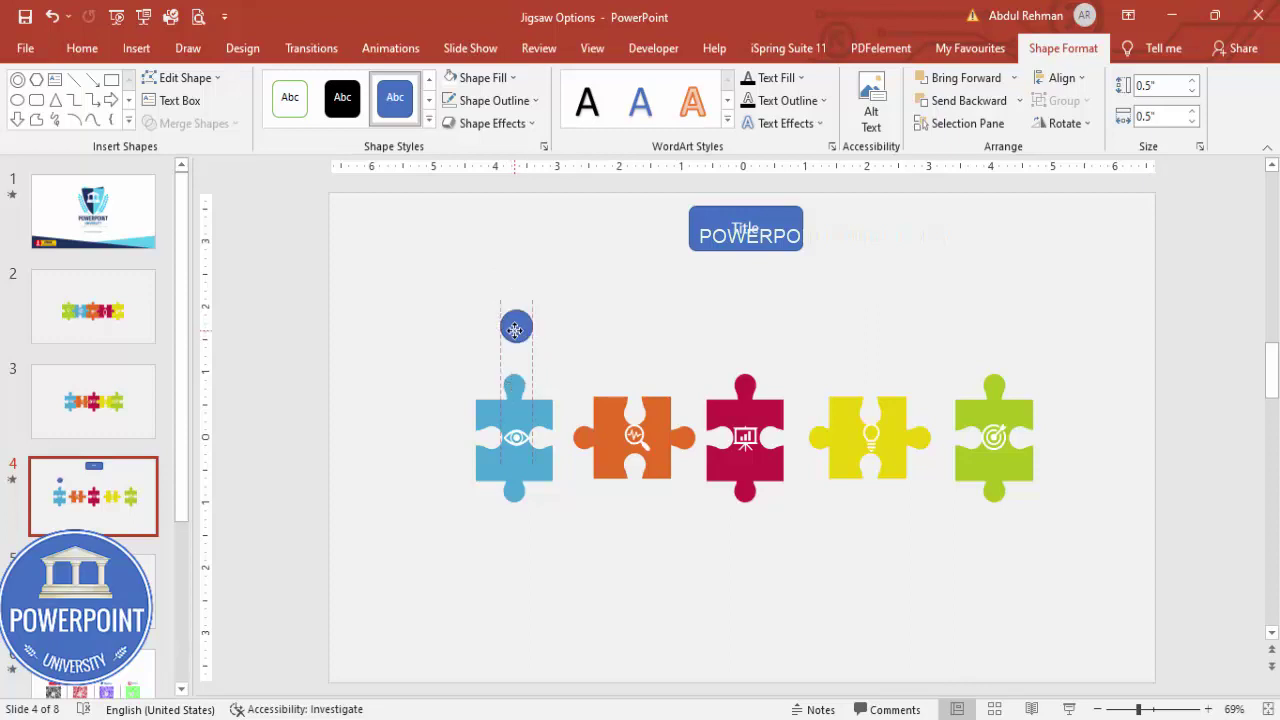
right_click(515, 330)
Give the circle a Round top bevel in Format Shape's 3-D Format settings
click(585, 677)
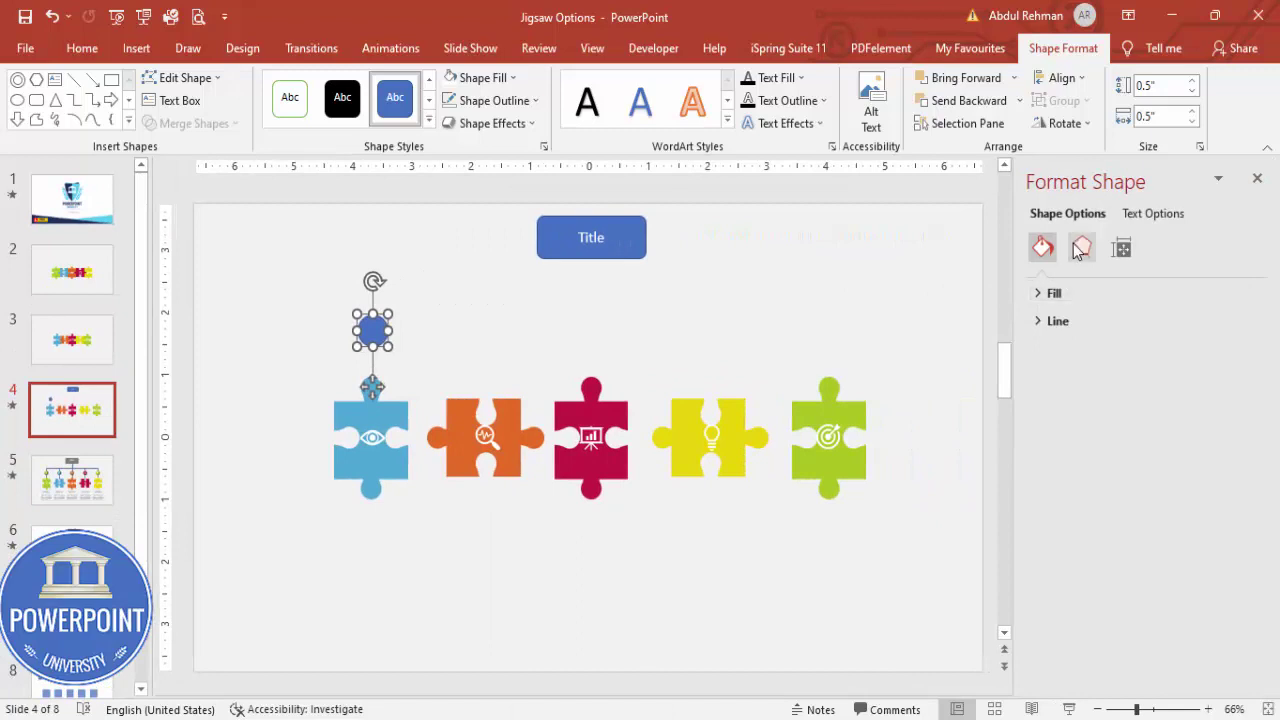
click(1080, 246)
click(1115, 407)
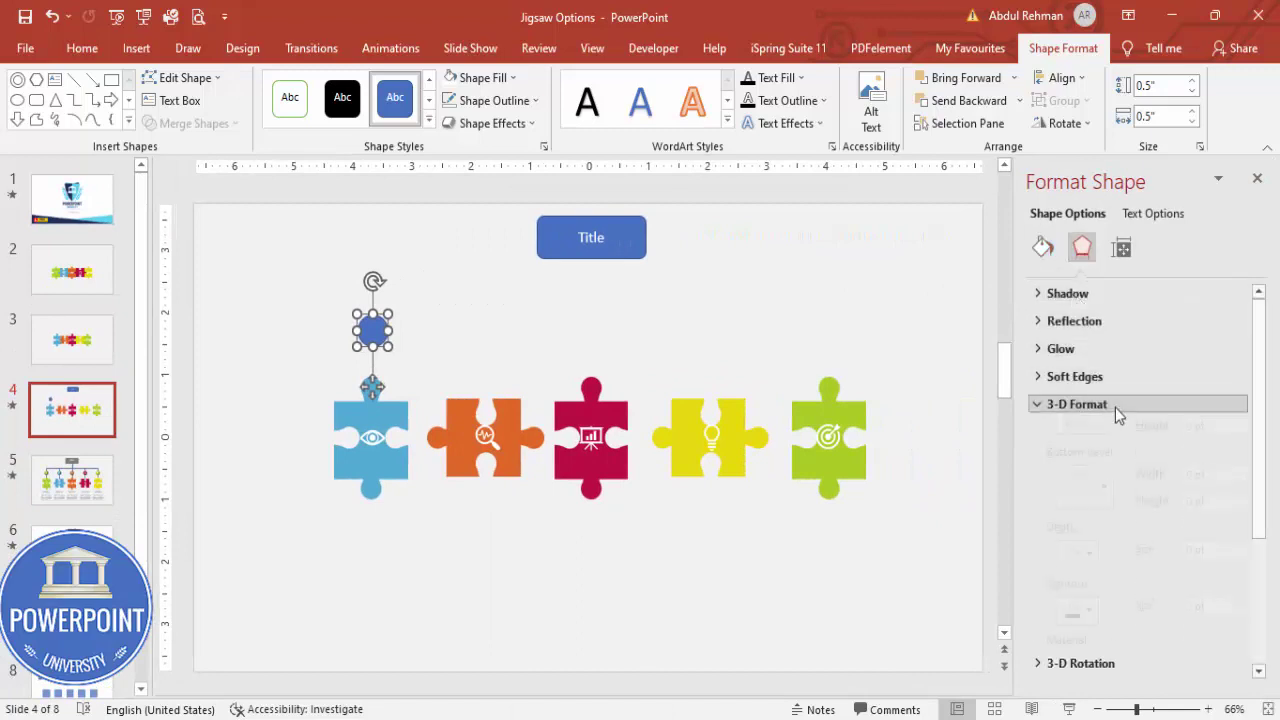
click(1101, 468)
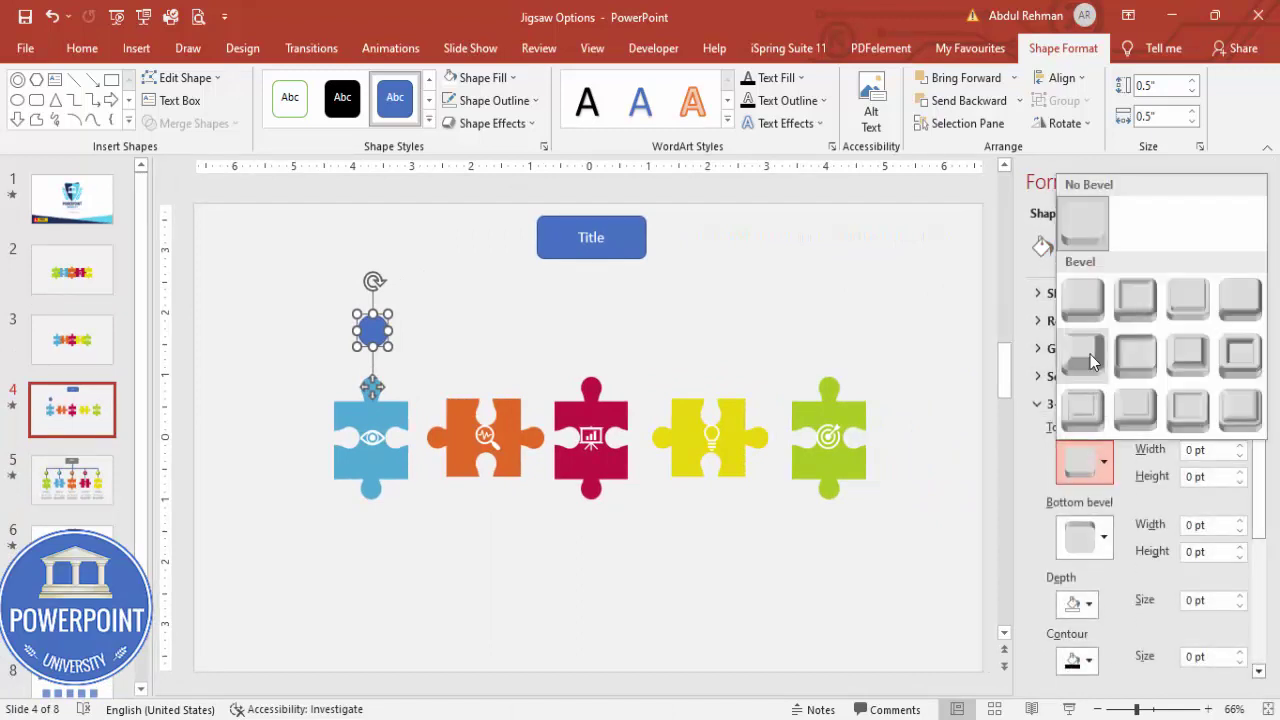
click(1083, 305)
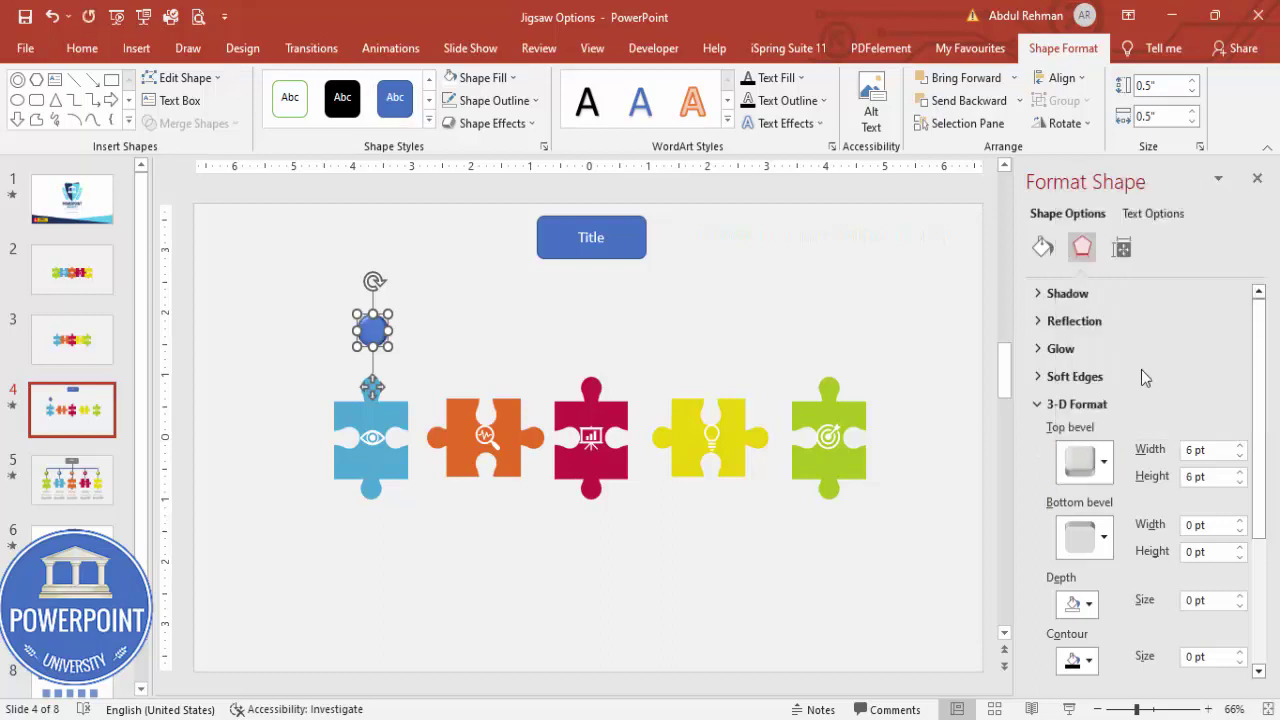
Remove the circle's outline, fill it light blue, and set the bevel height to 20 pt
click(500, 100)
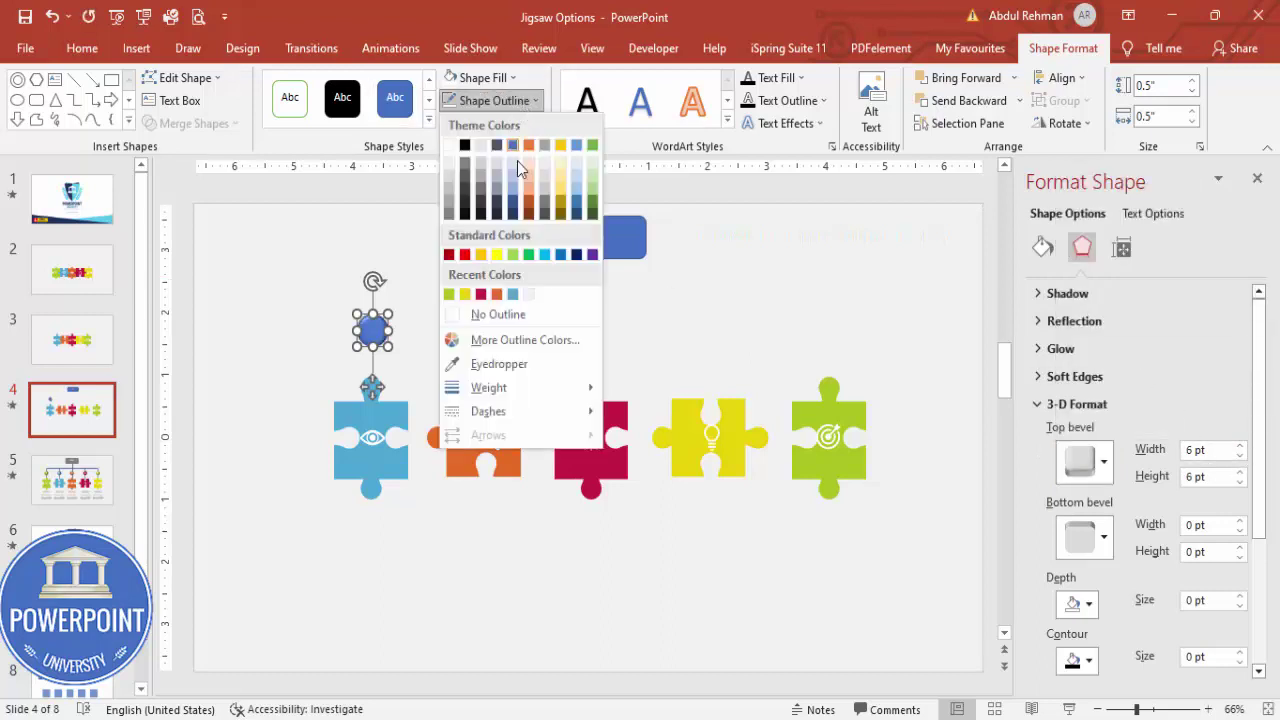
click(539, 312)
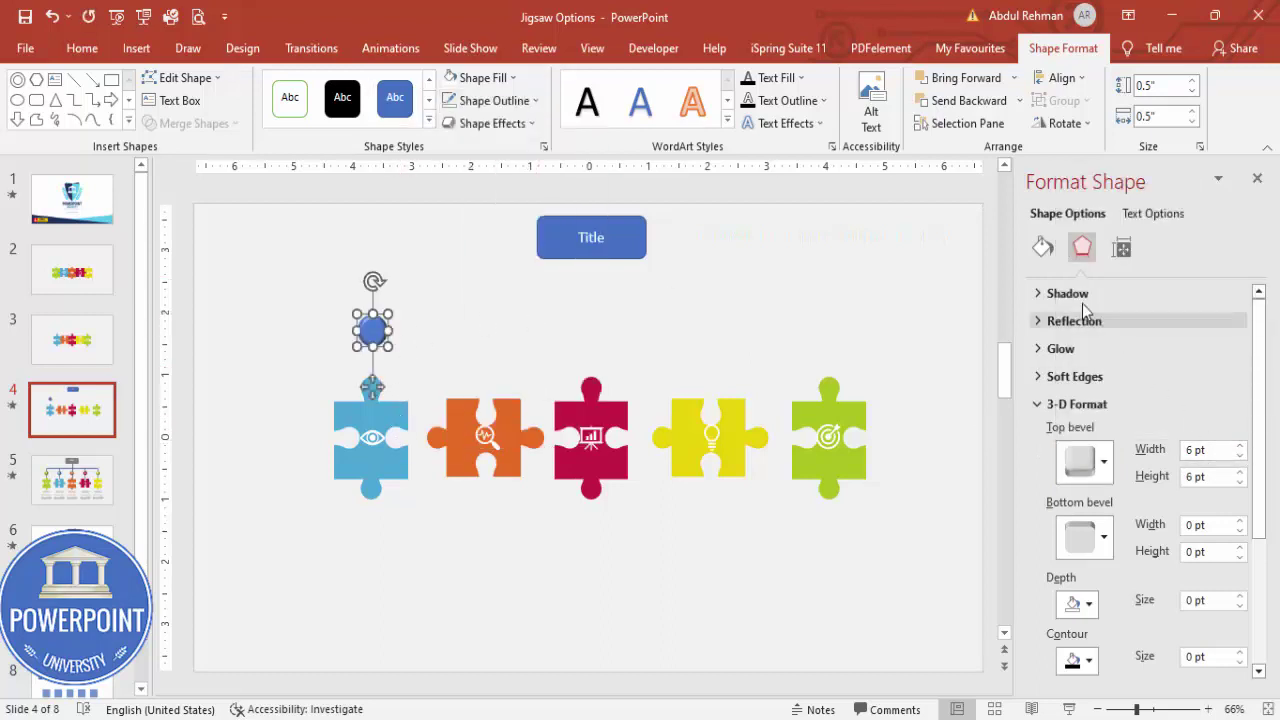
click(486, 87)
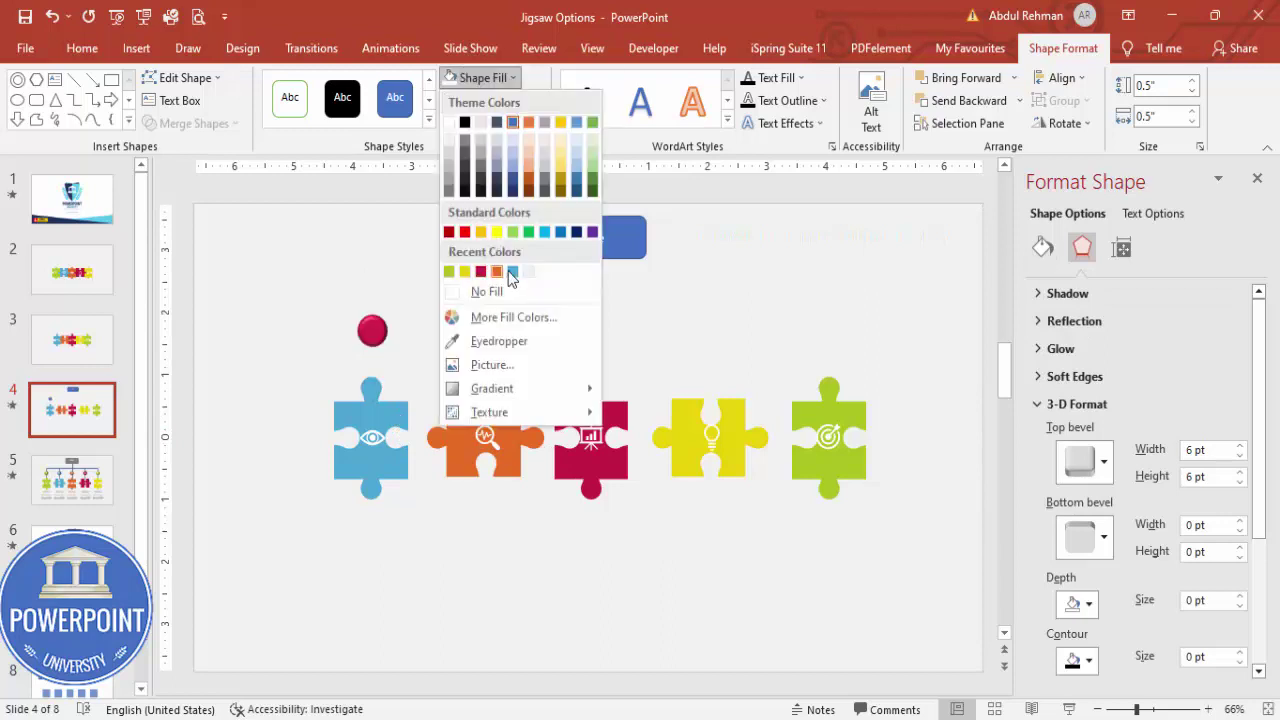
click(515, 273)
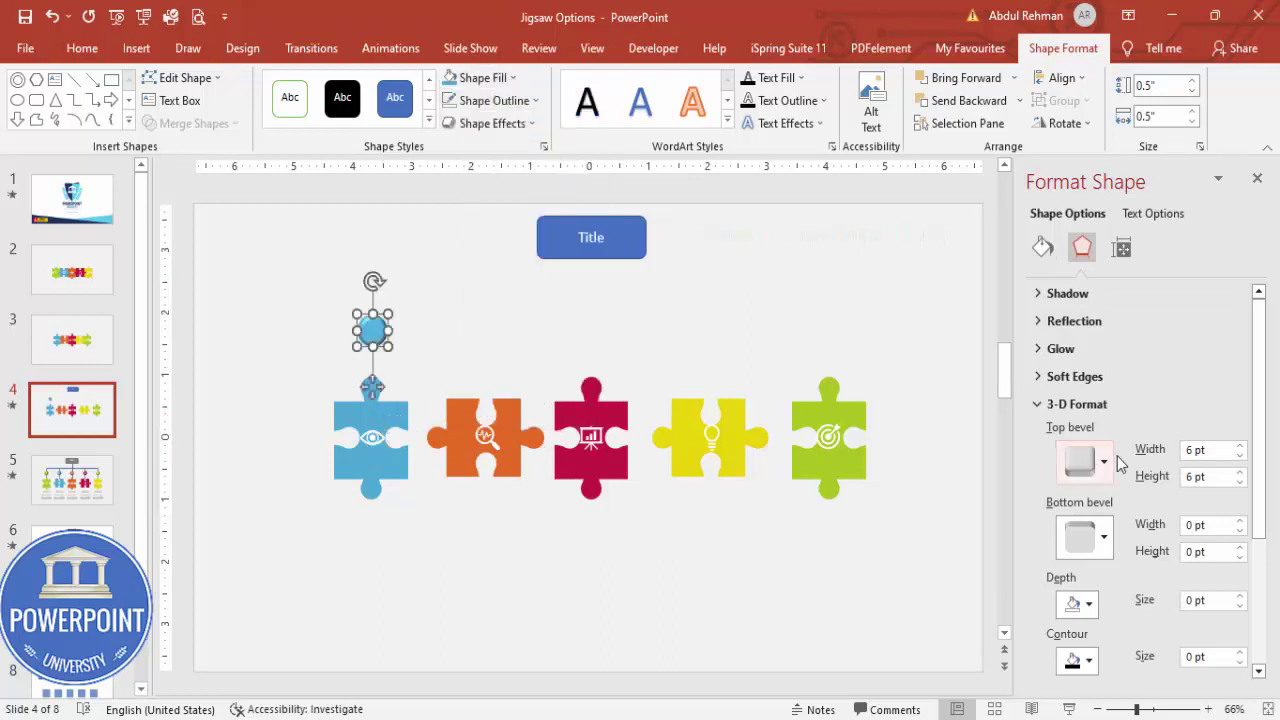
click(1240, 473)
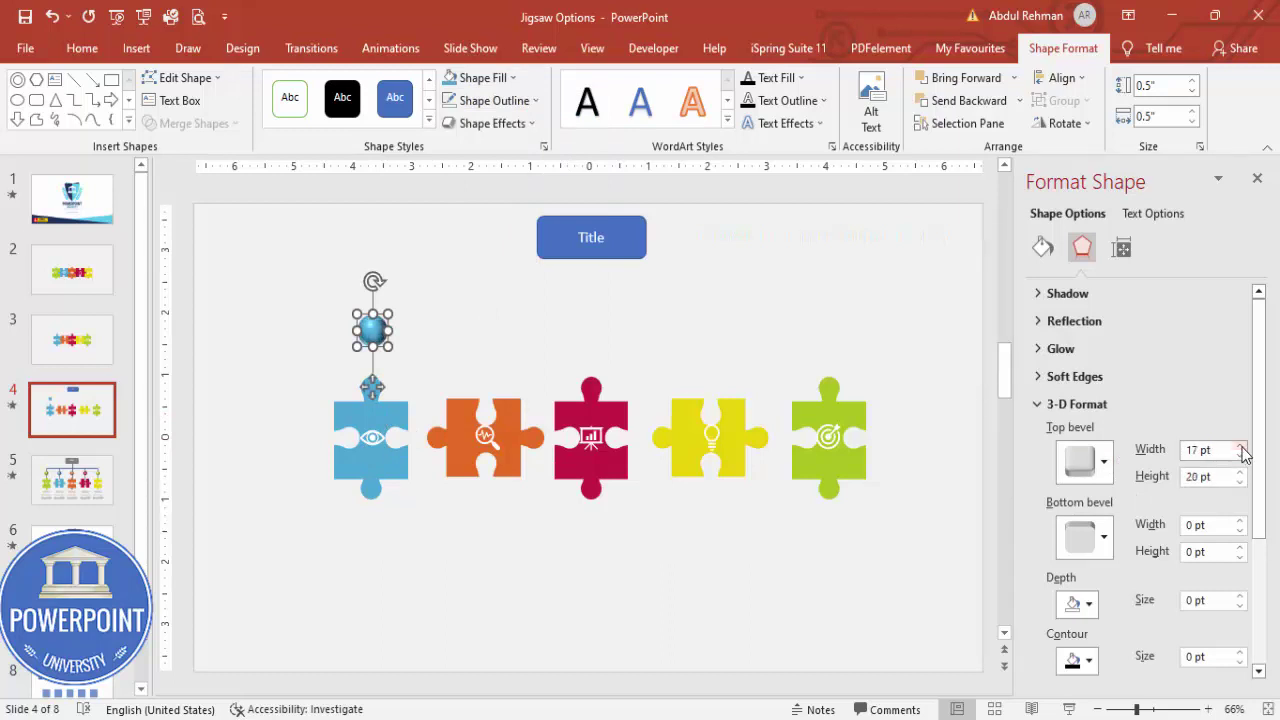
click(433, 345)
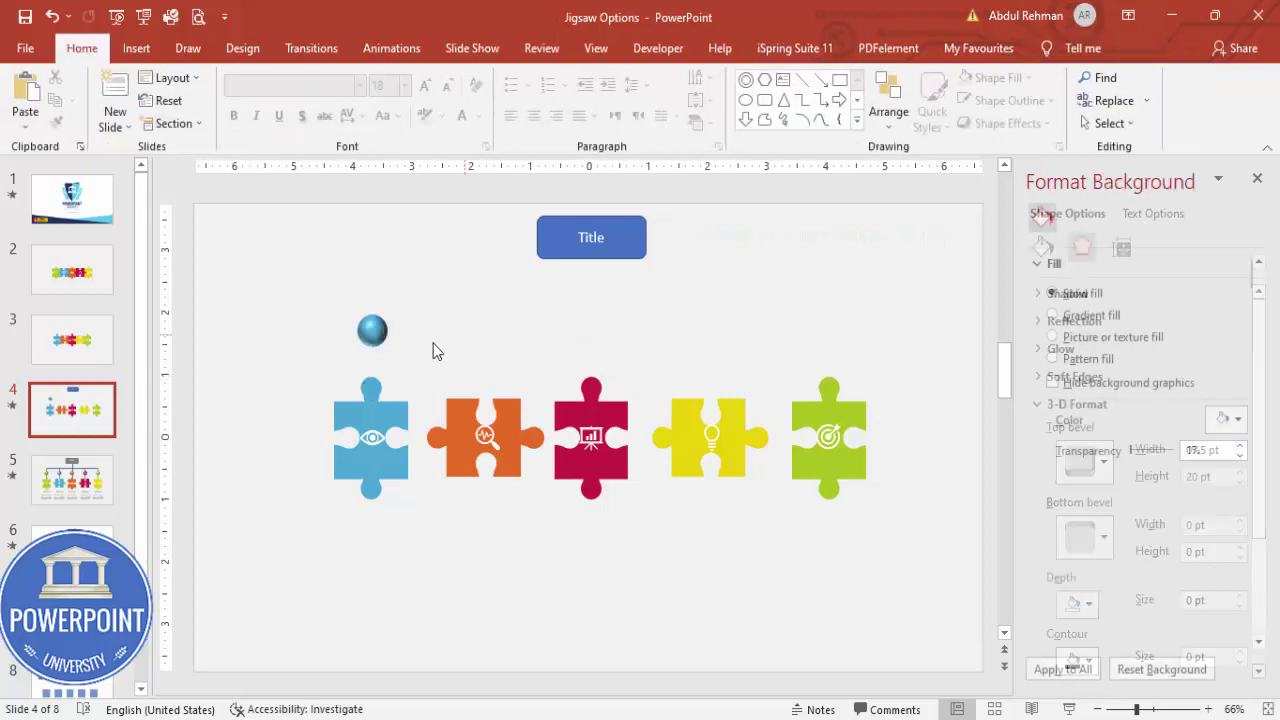
Copy the sphere above the other four pieces and fill the second copy orange
click(368, 326)
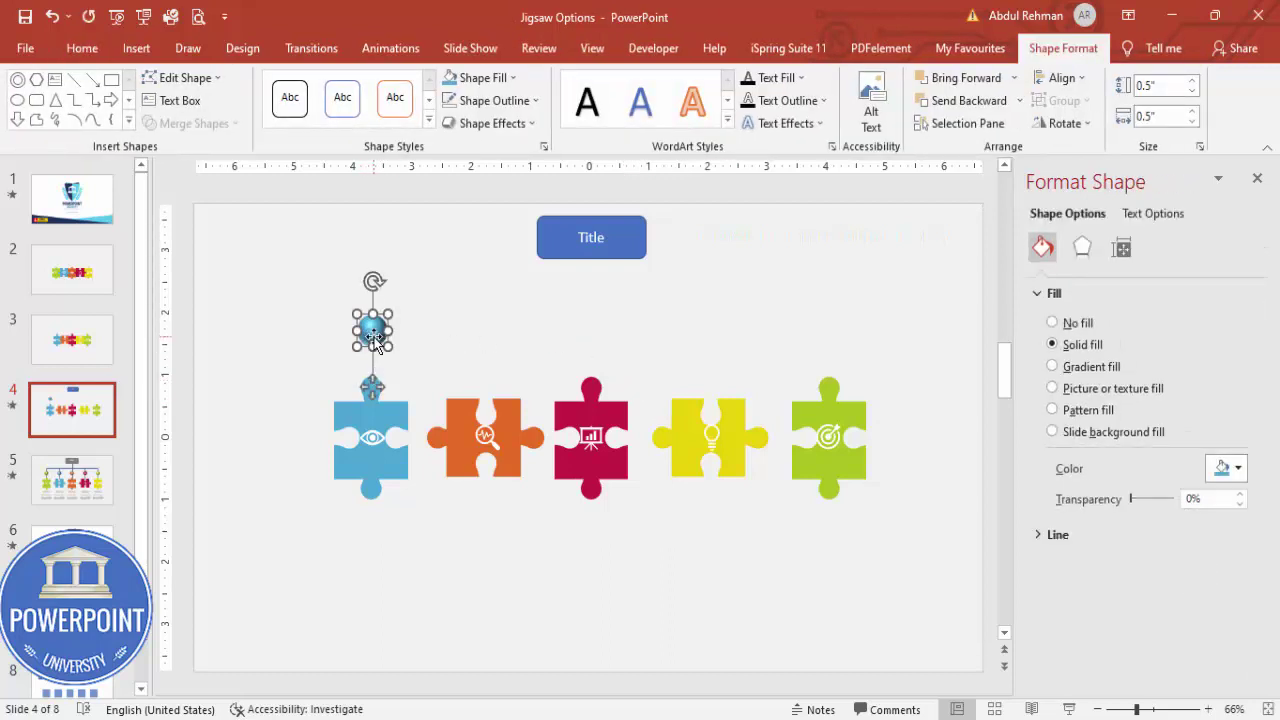
drag(373, 333, 832, 337)
click(490, 334)
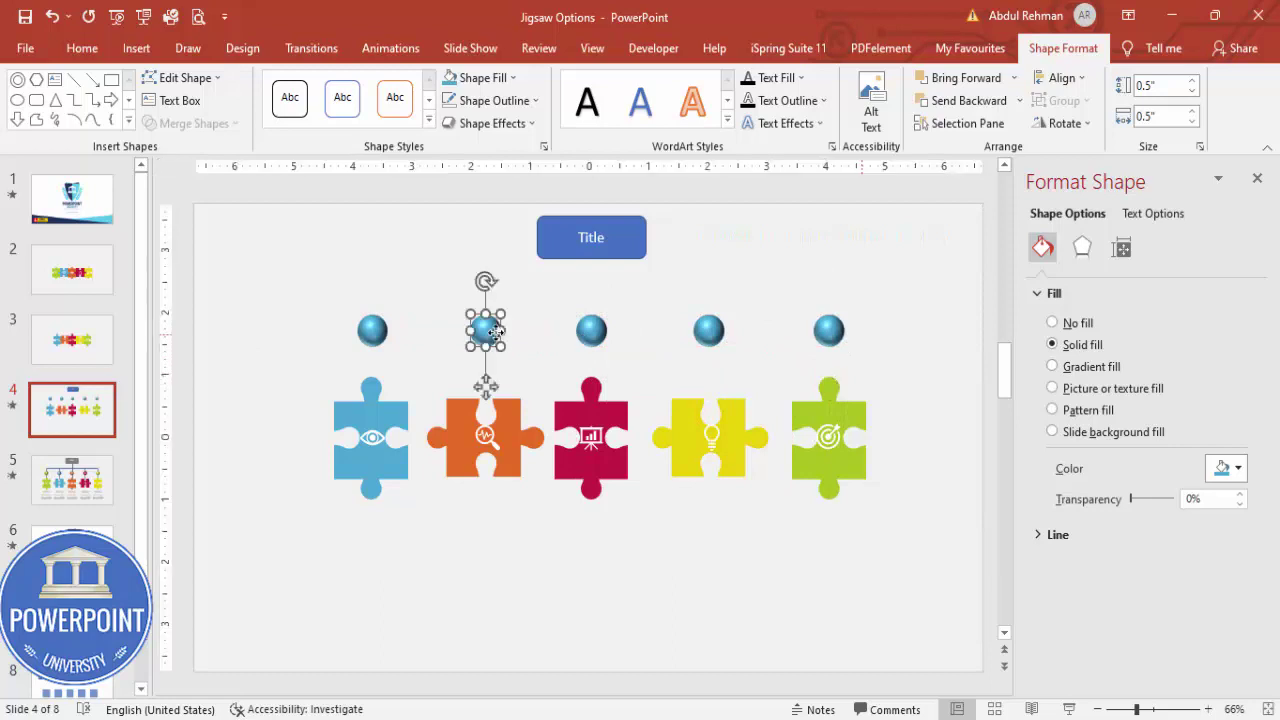
click(495, 78)
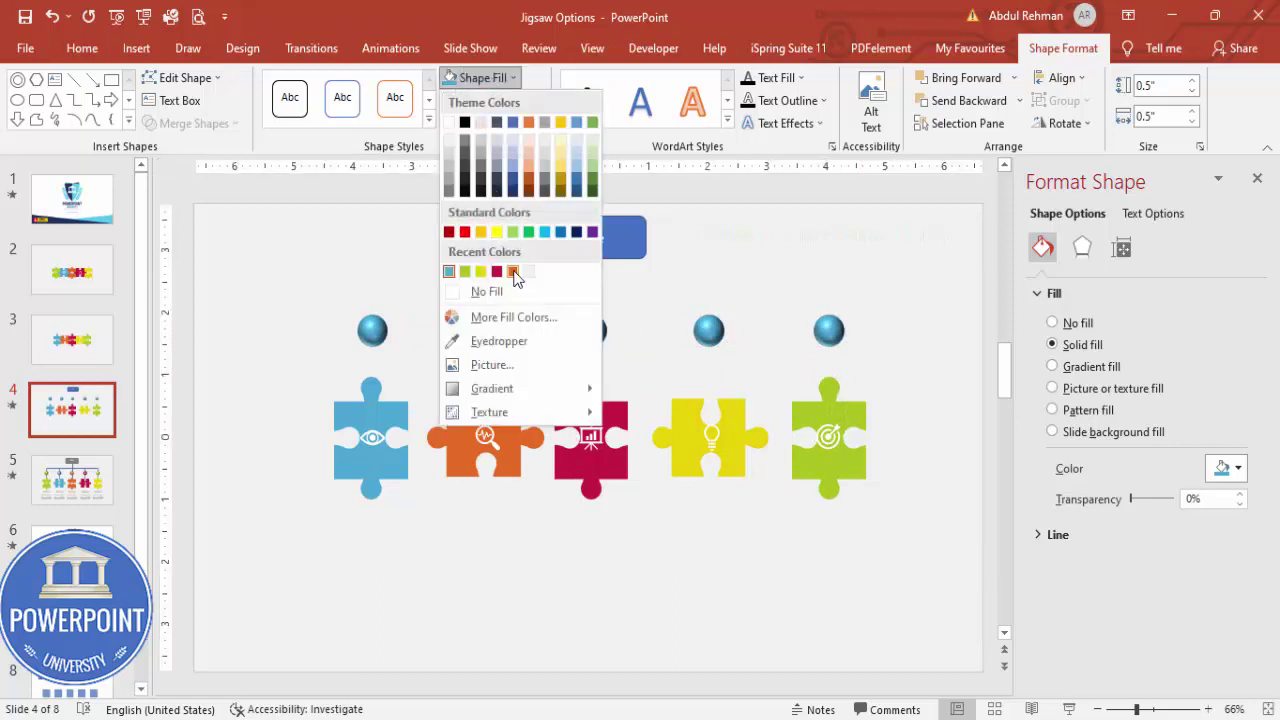
click(513, 272)
Fill the remaining spheres crimson, yellow and green to match their pieces
click(591, 331)
click(485, 78)
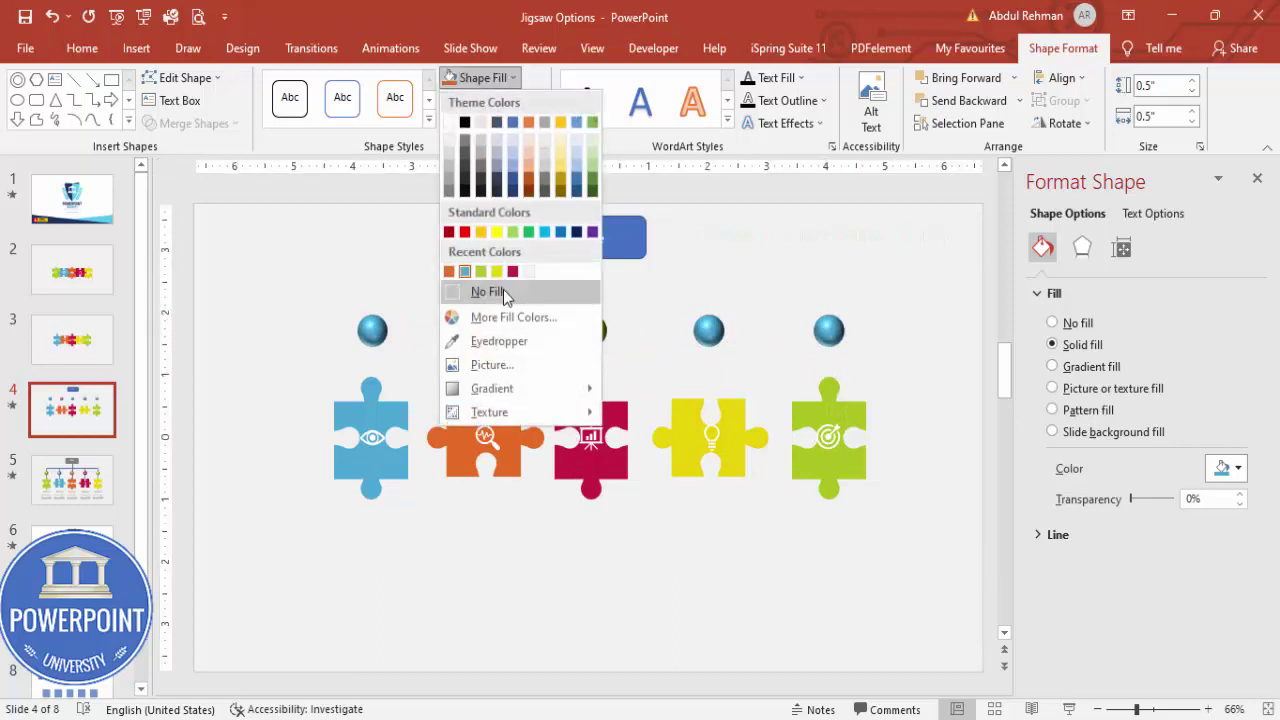
click(513, 271)
click(709, 330)
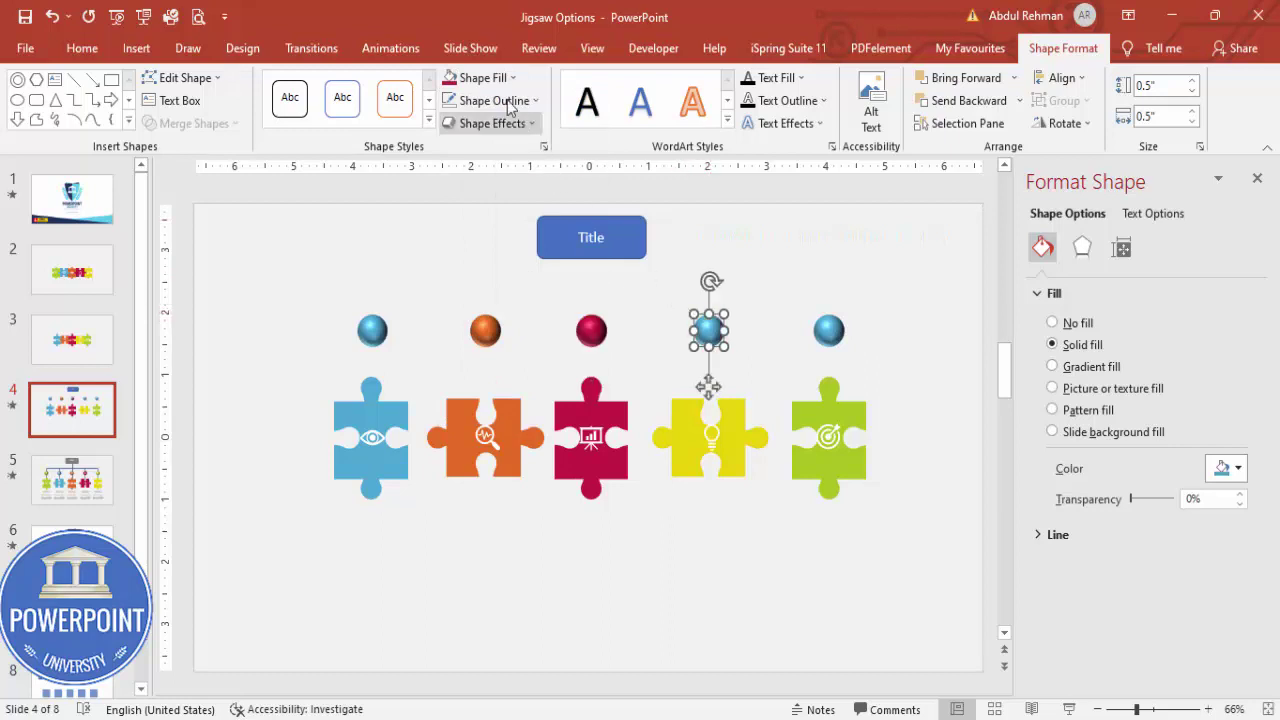
click(485, 78)
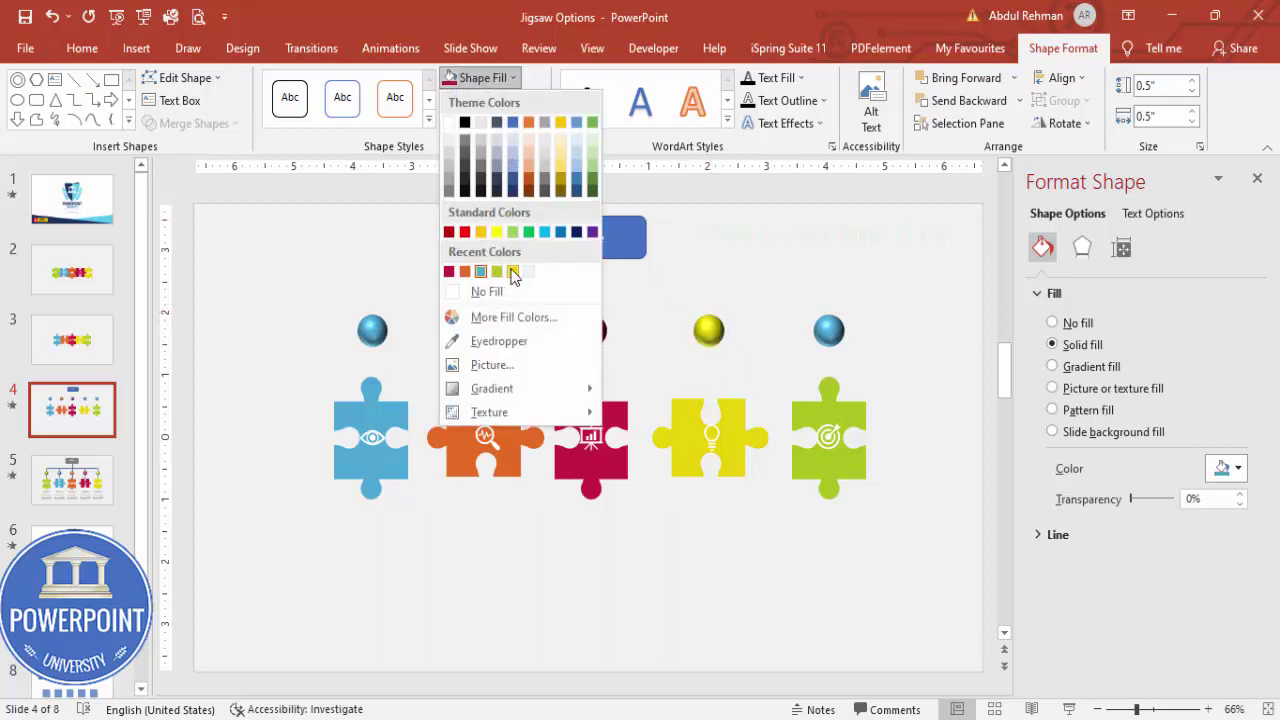
click(513, 272)
click(829, 330)
click(485, 78)
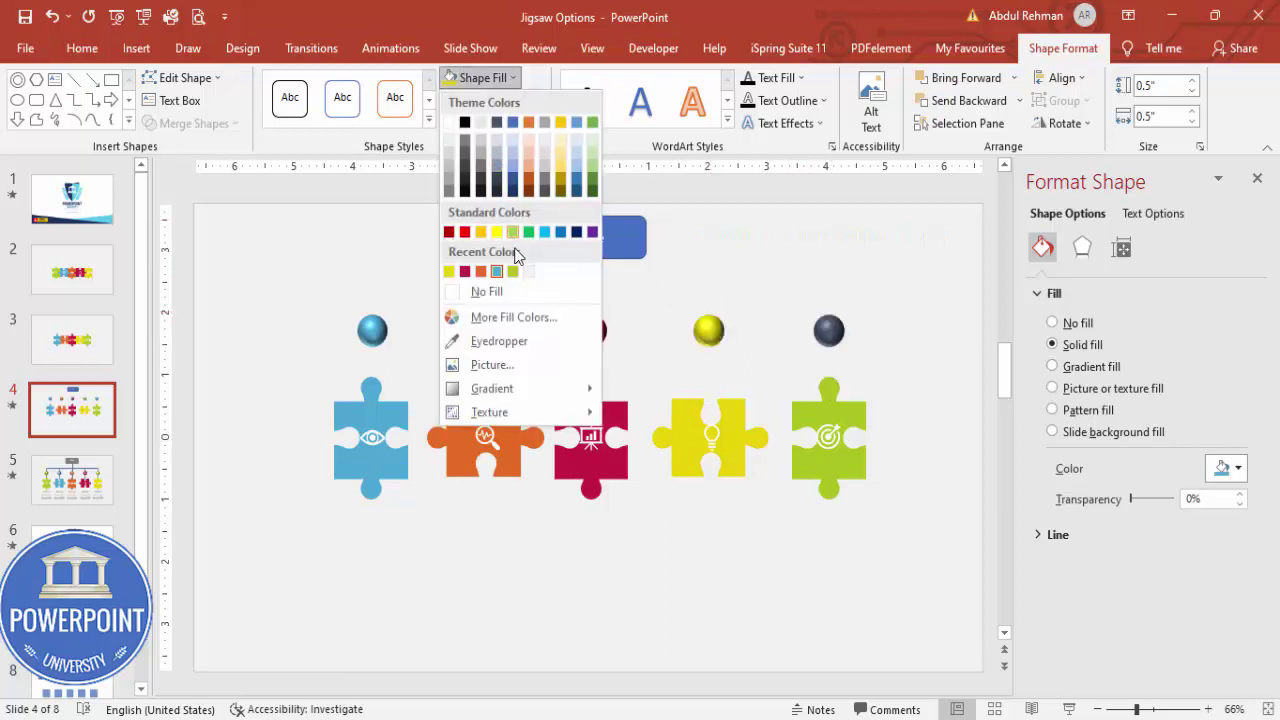
click(513, 271)
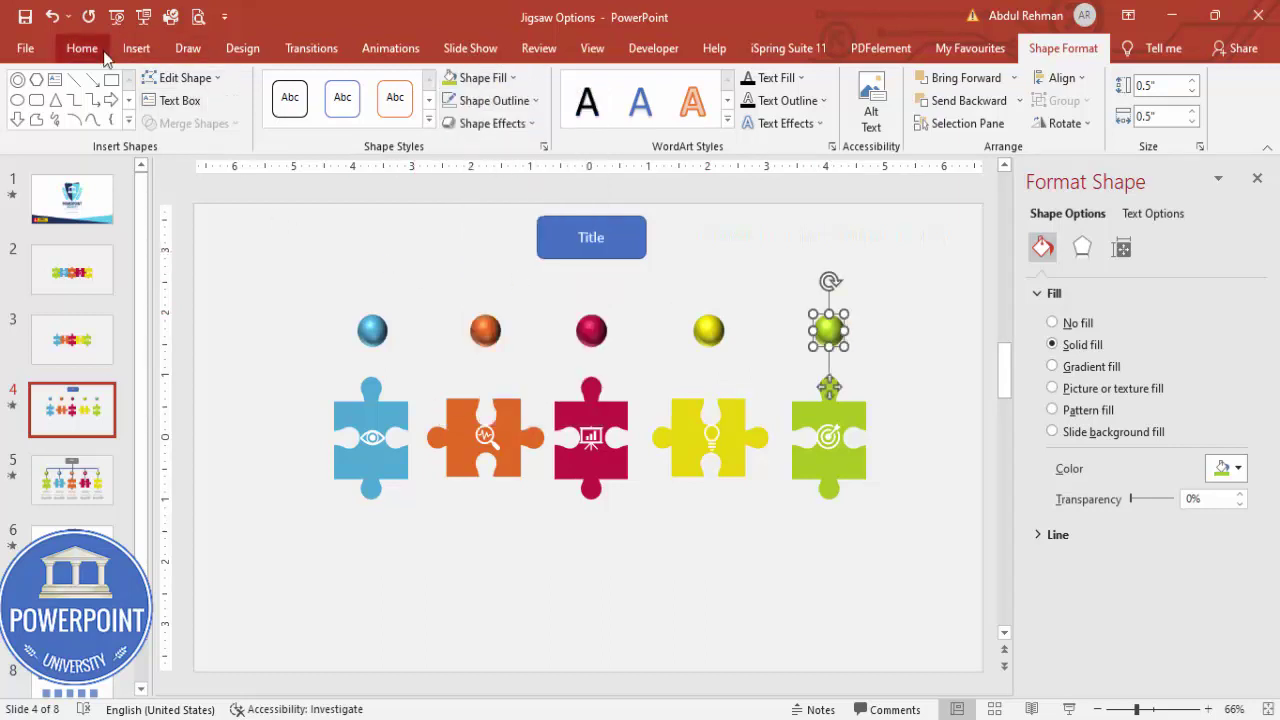
Connect the blue, orange and crimson spheres to the Title box with elbow connectors
click(136, 48)
click(300, 110)
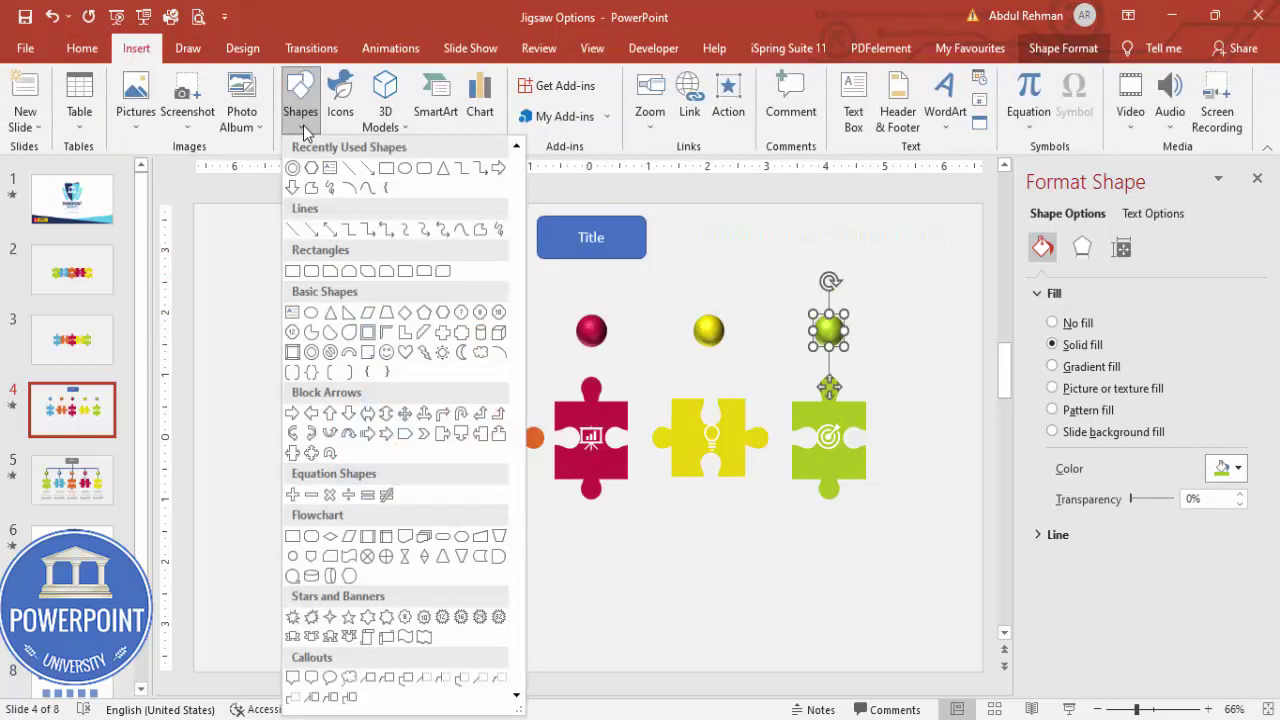
click(348, 238)
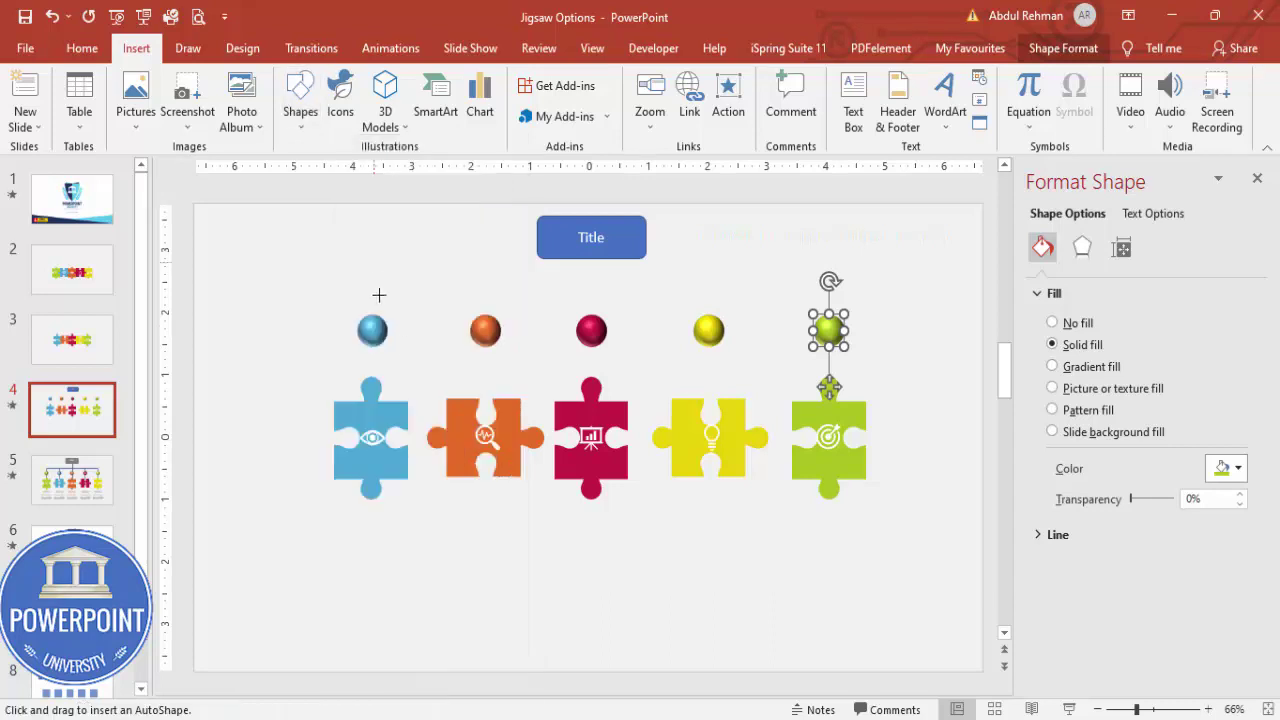
drag(372, 316, 591, 258)
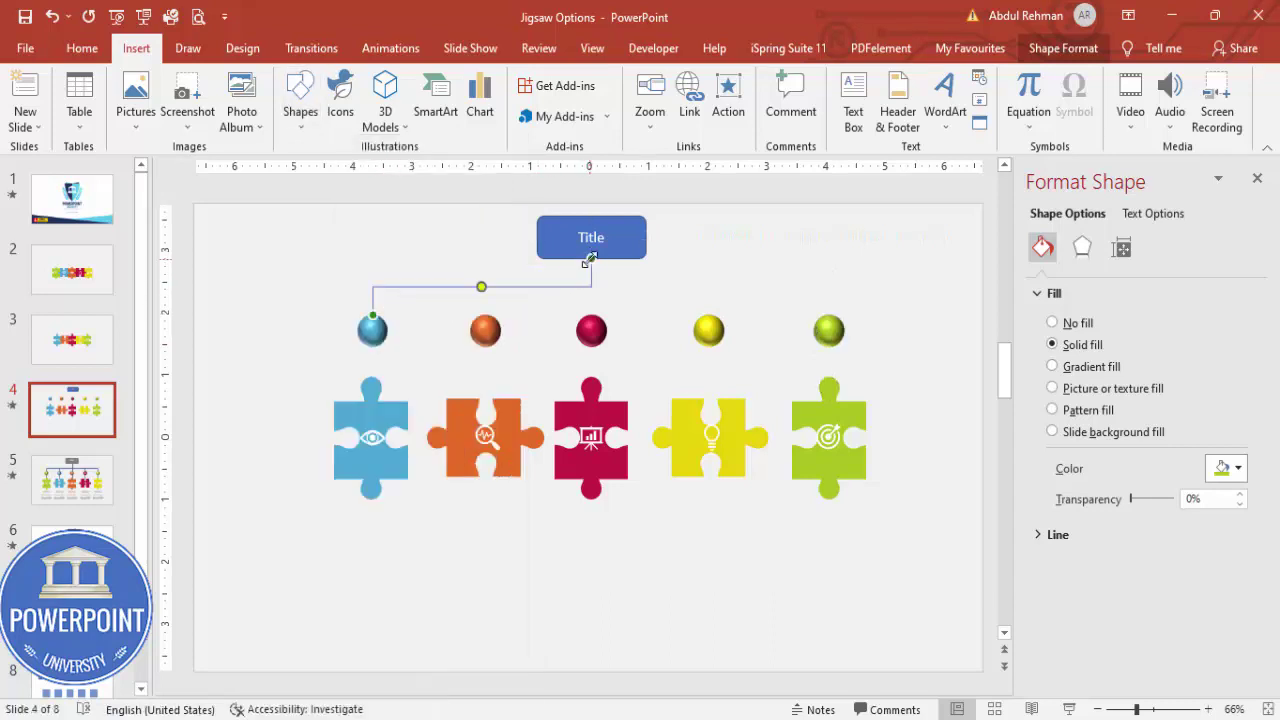
click(136, 48)
click(305, 125)
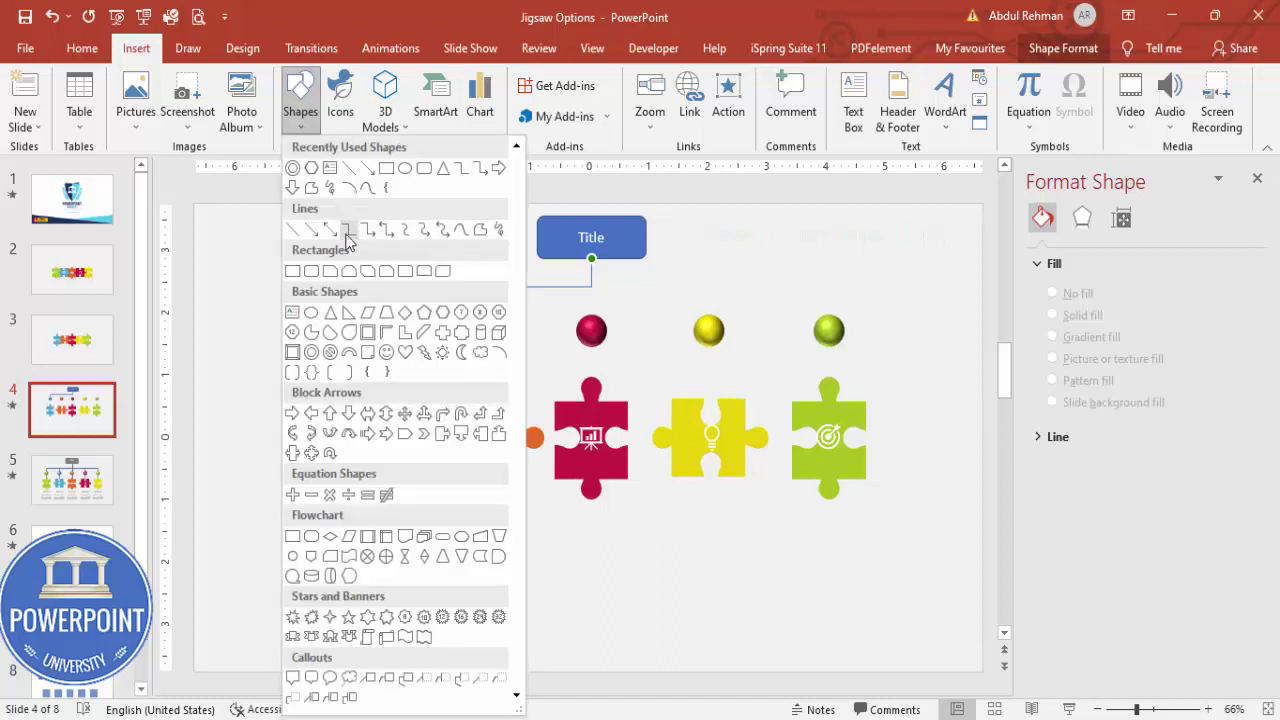
click(347, 240)
drag(482, 316, 591, 259)
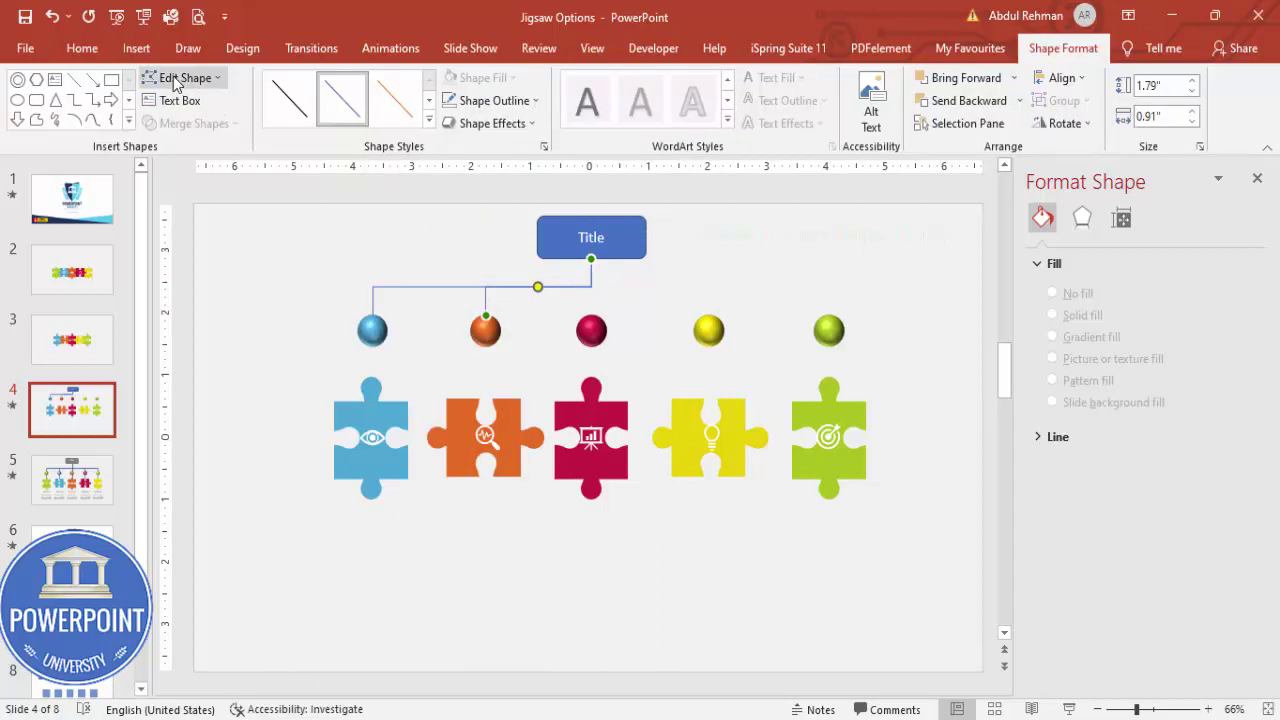
click(136, 48)
click(299, 110)
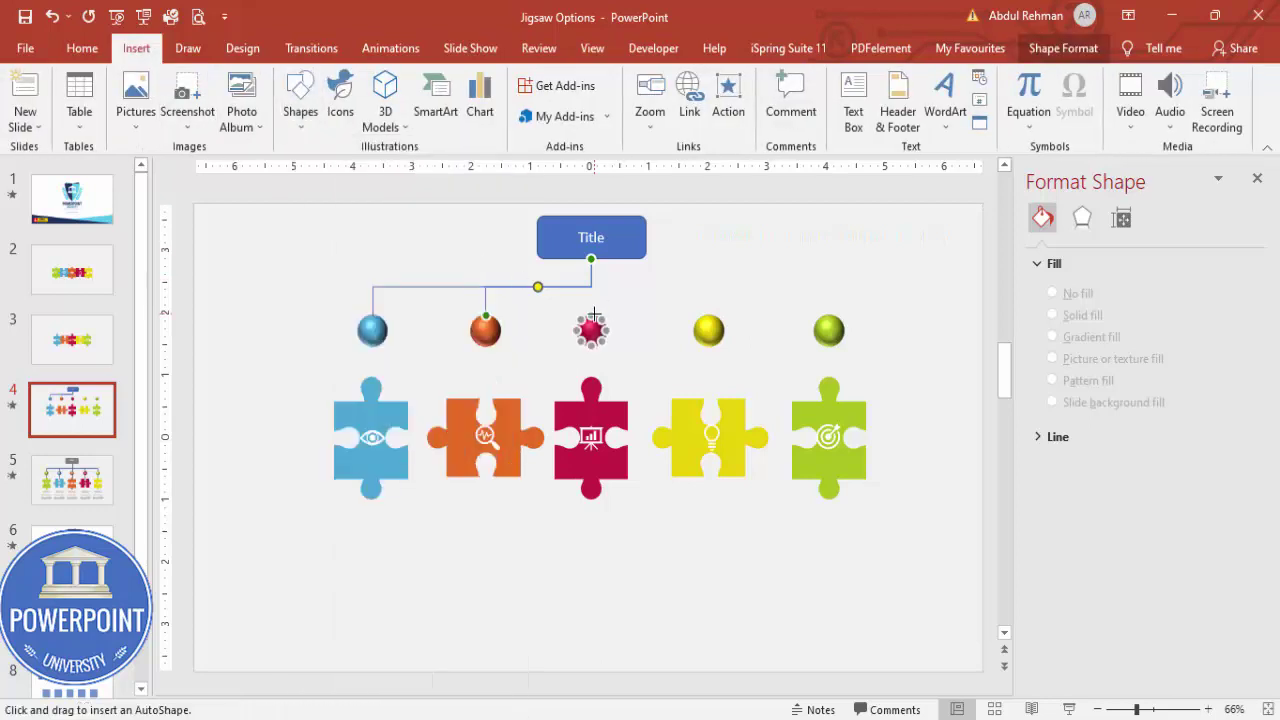
drag(591, 257, 591, 316)
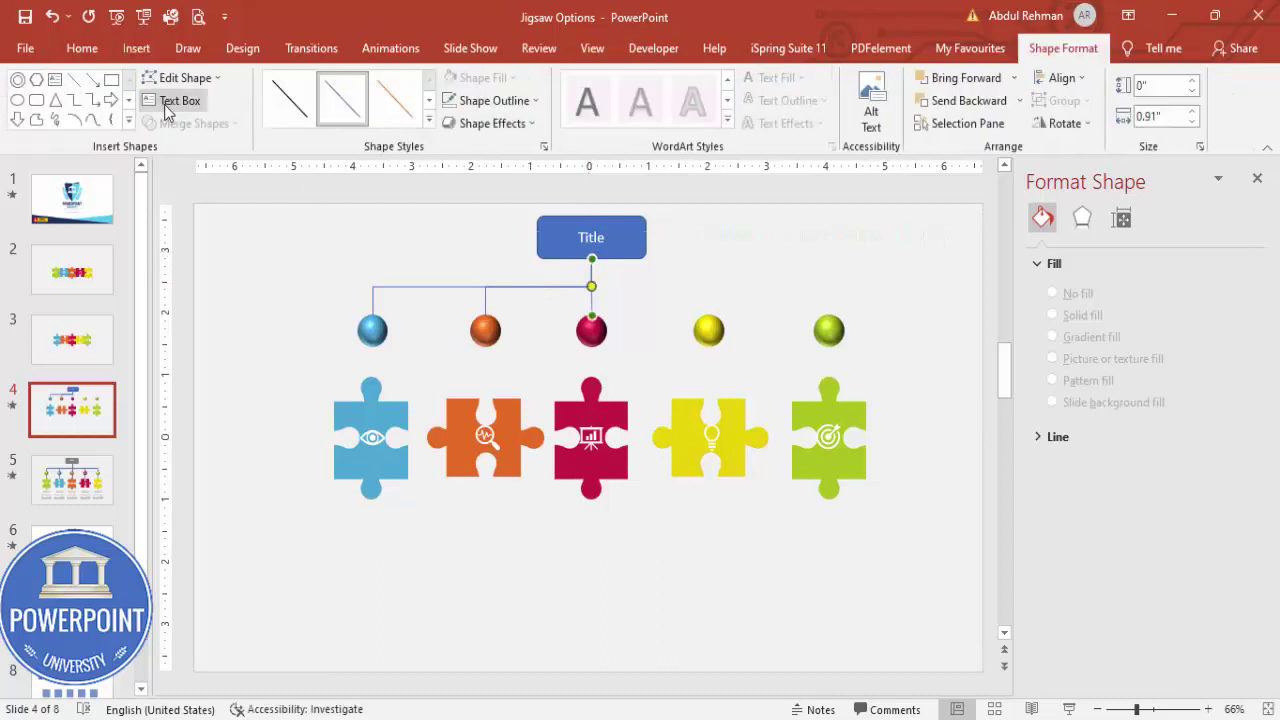
Connect the yellow and green spheres to the Title box with elbow connectors
click(136, 48)
click(299, 110)
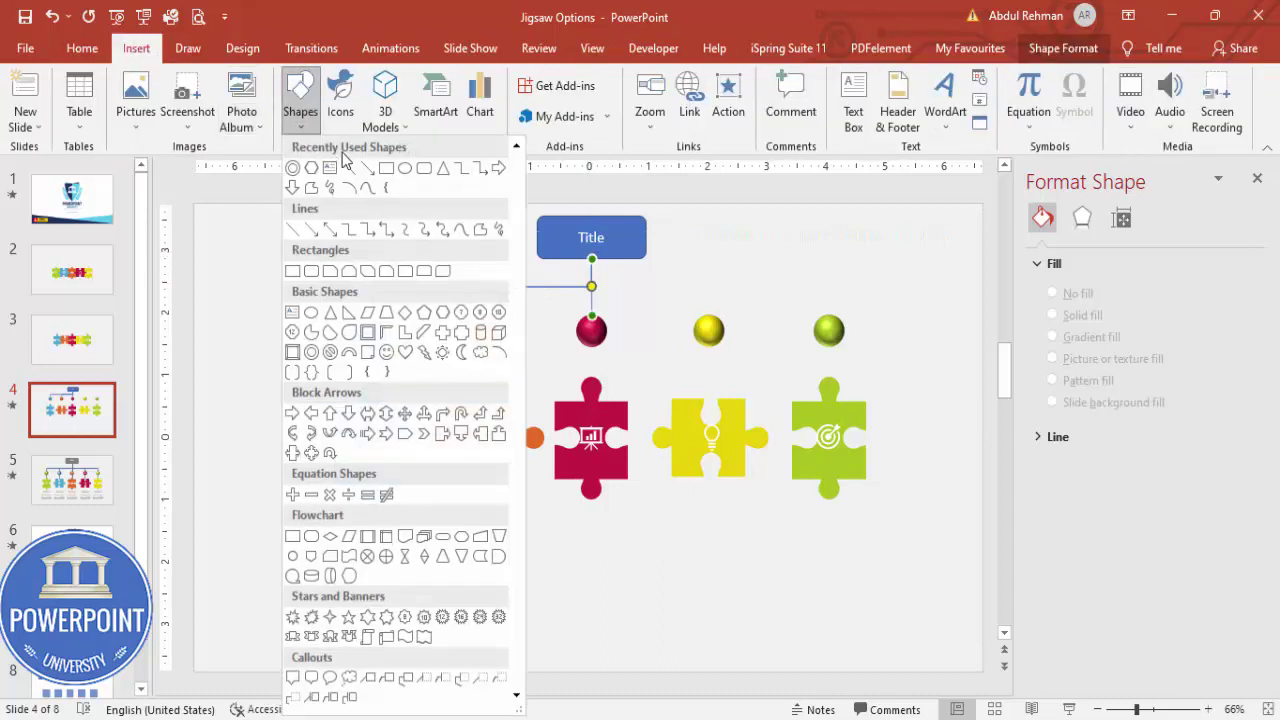
click(351, 232)
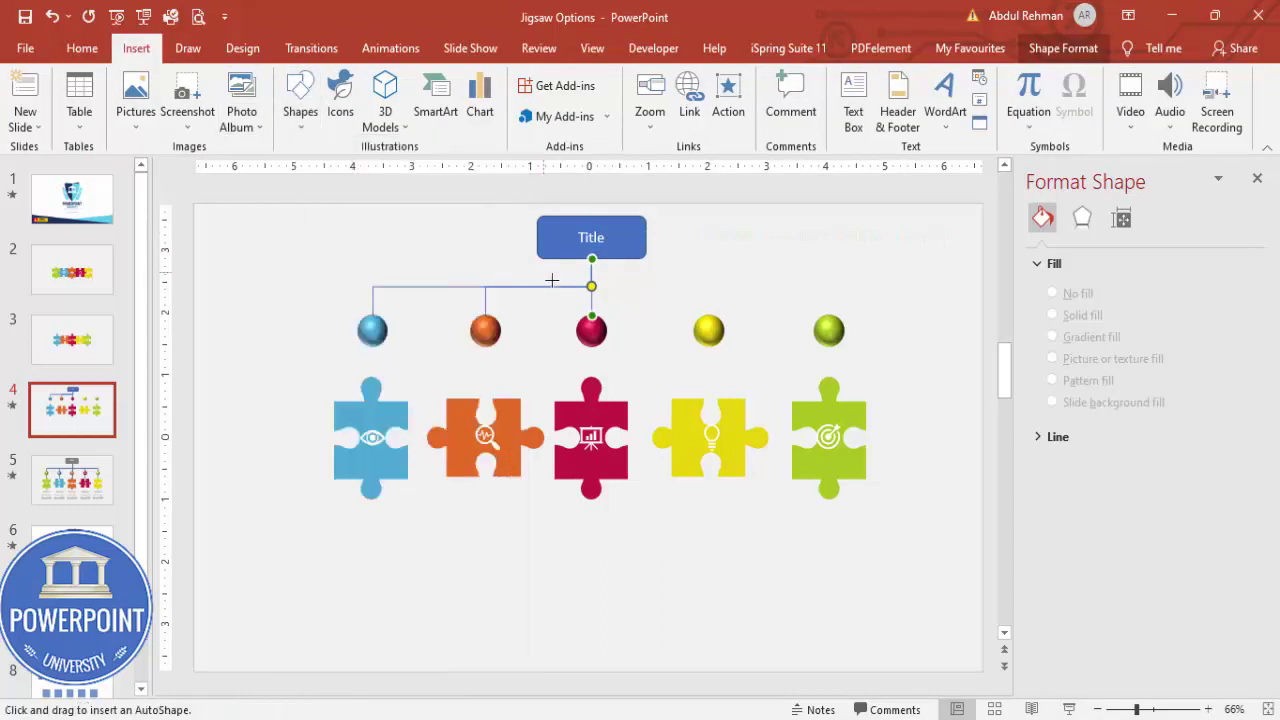
drag(709, 316, 591, 258)
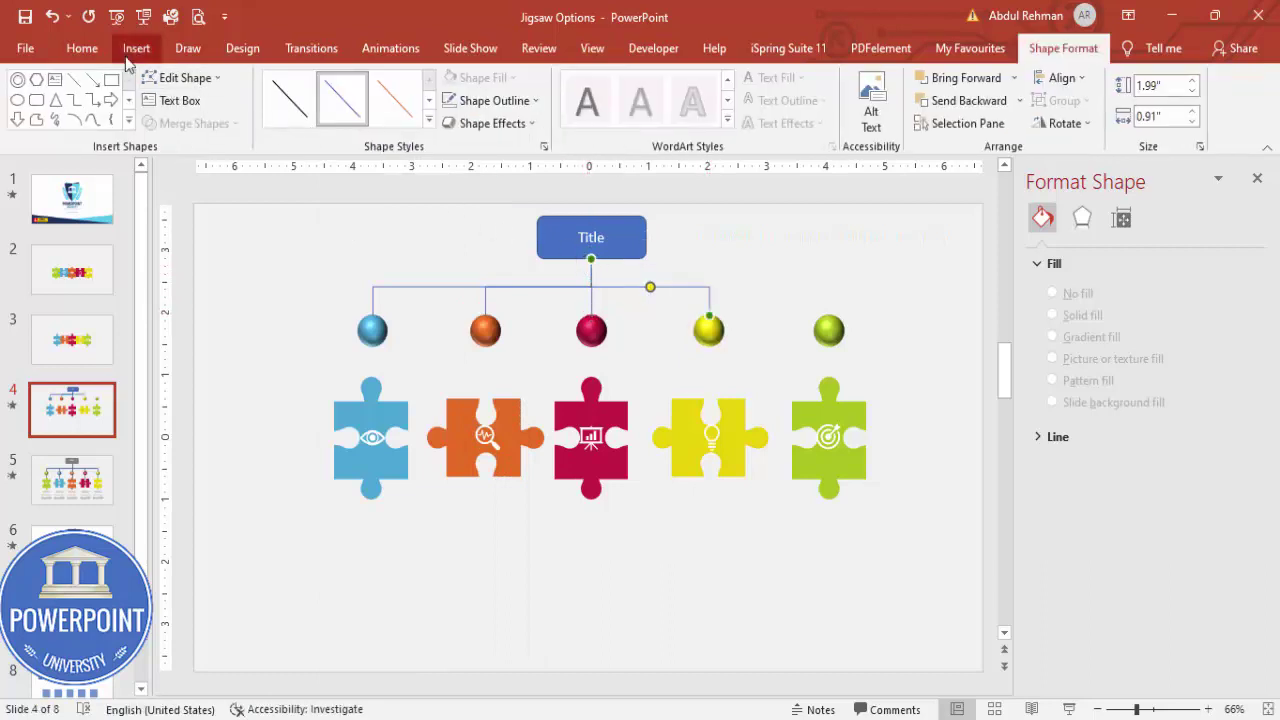
click(137, 46)
click(300, 105)
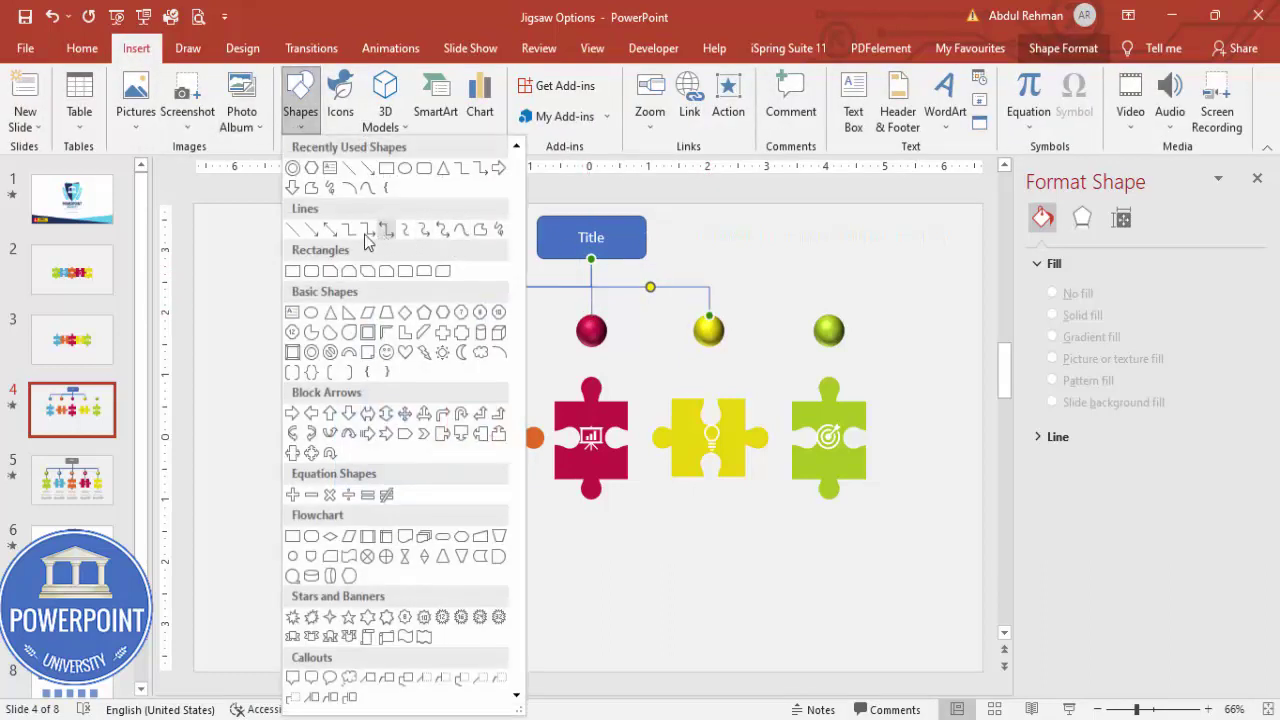
click(358, 231)
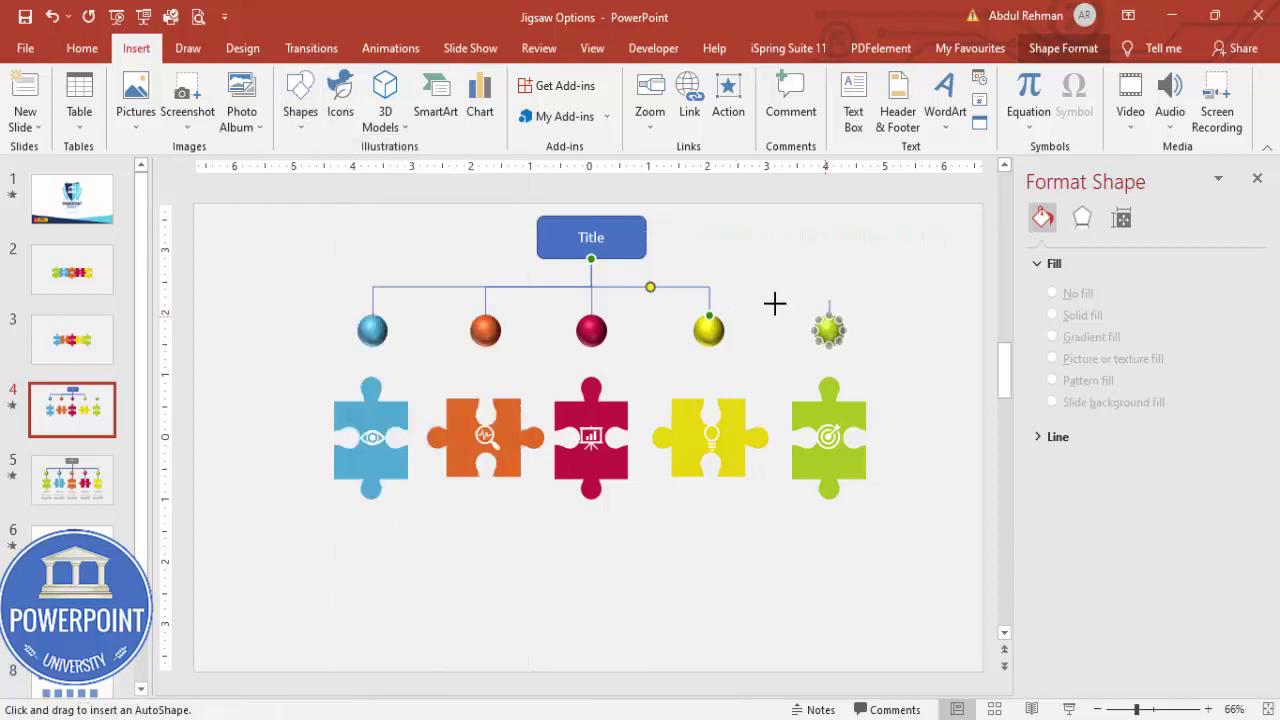
mouse_move(829, 318)
mouse_down()
mouse_move(580, 260)
mouse_move(591, 258)
mouse_up()
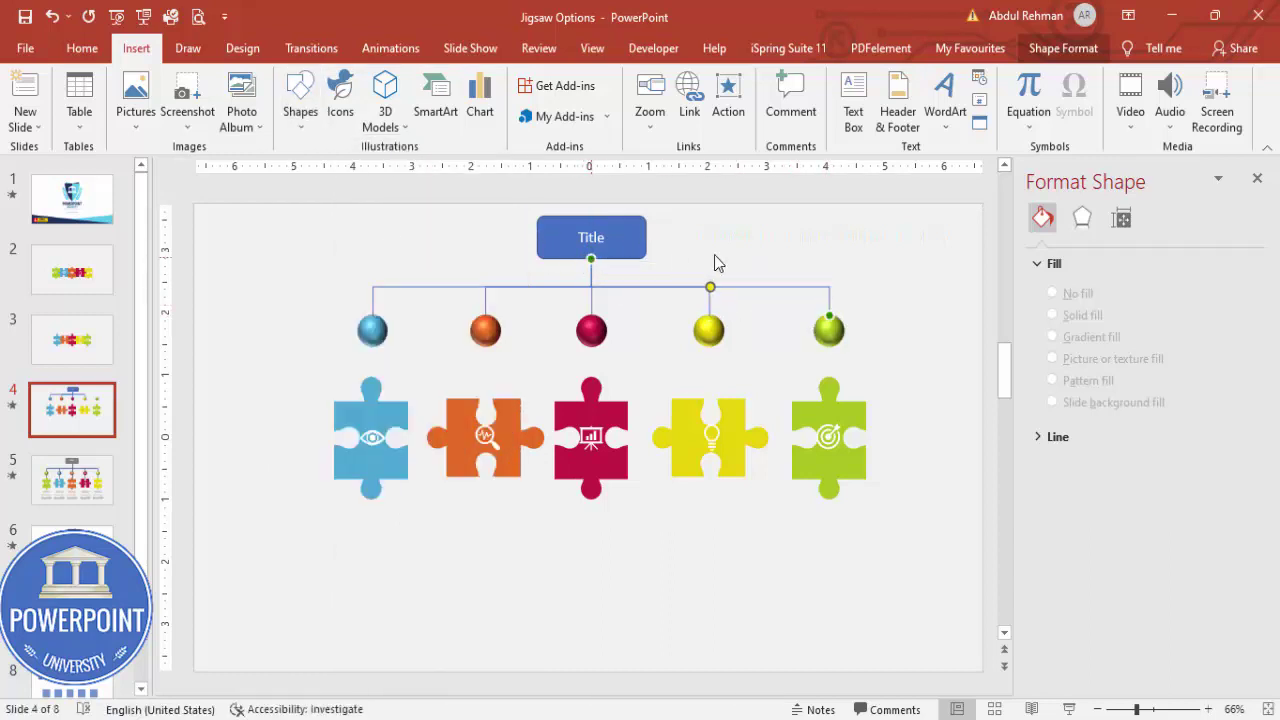
click(834, 263)
Link the blue piece to its sphere with a line and nudge the piece right beneath it
click(136, 48)
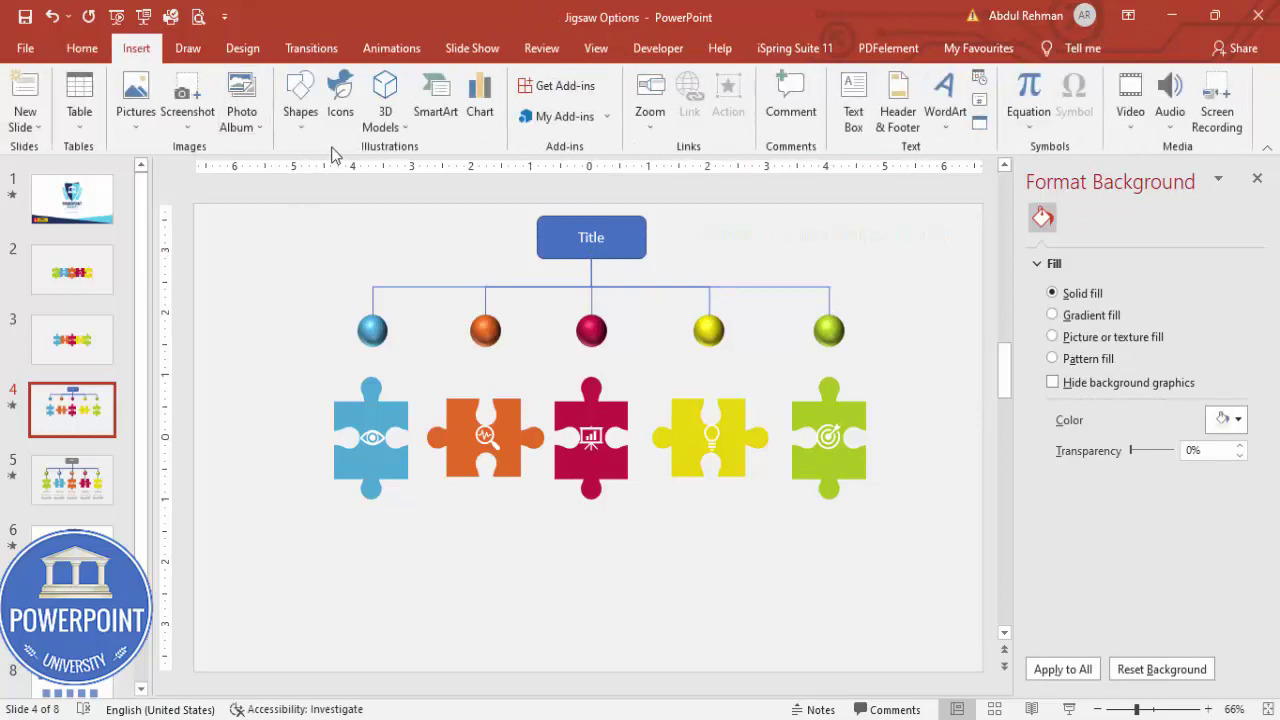
click(300, 100)
click(302, 226)
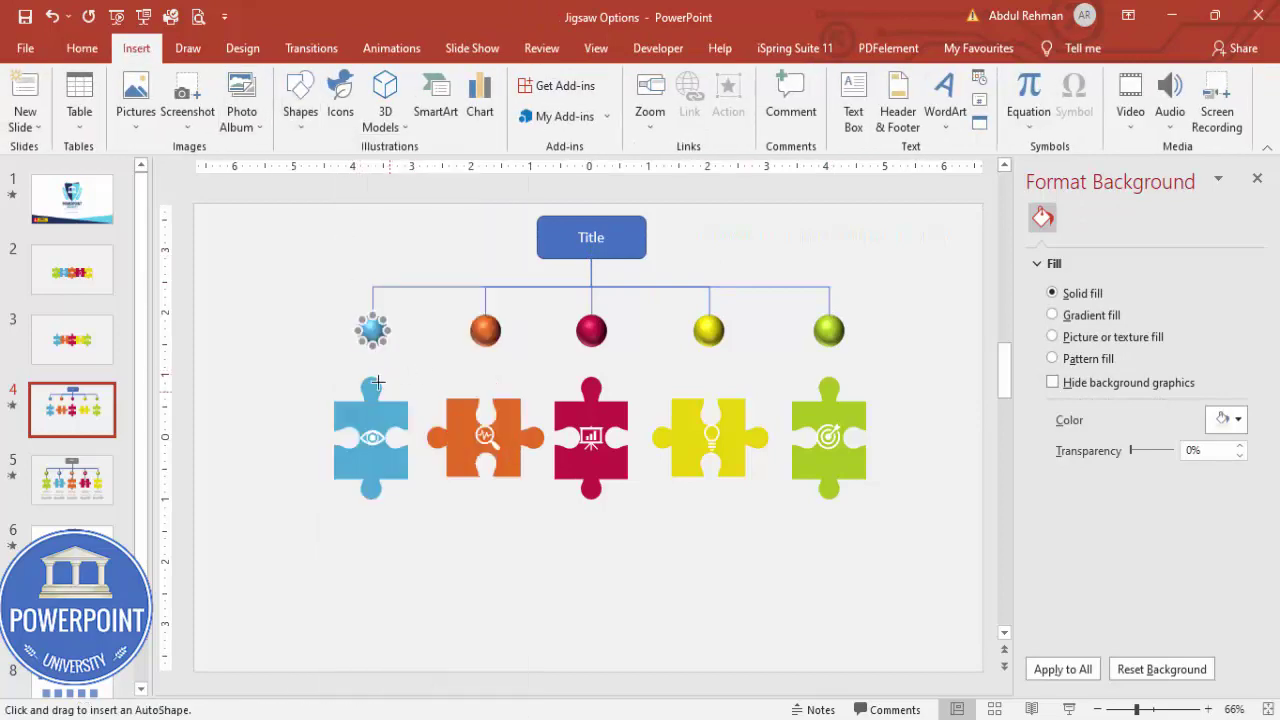
drag(377, 382, 372, 346)
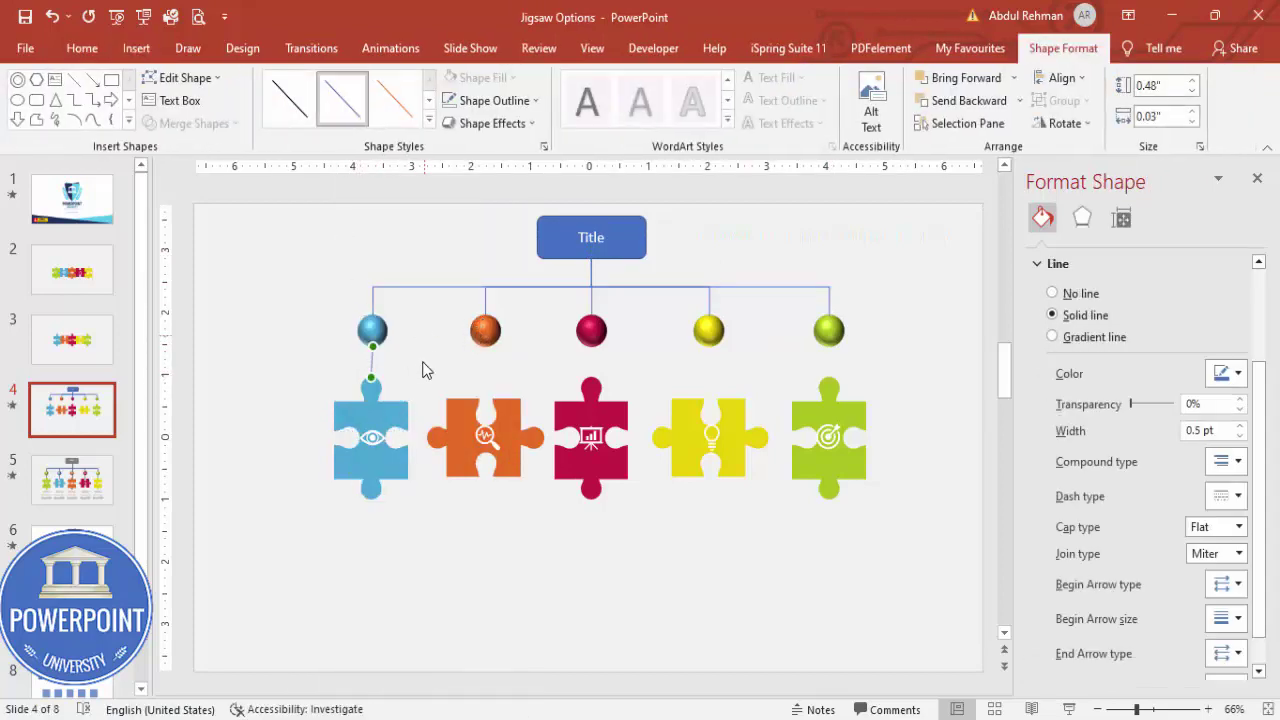
click(374, 418)
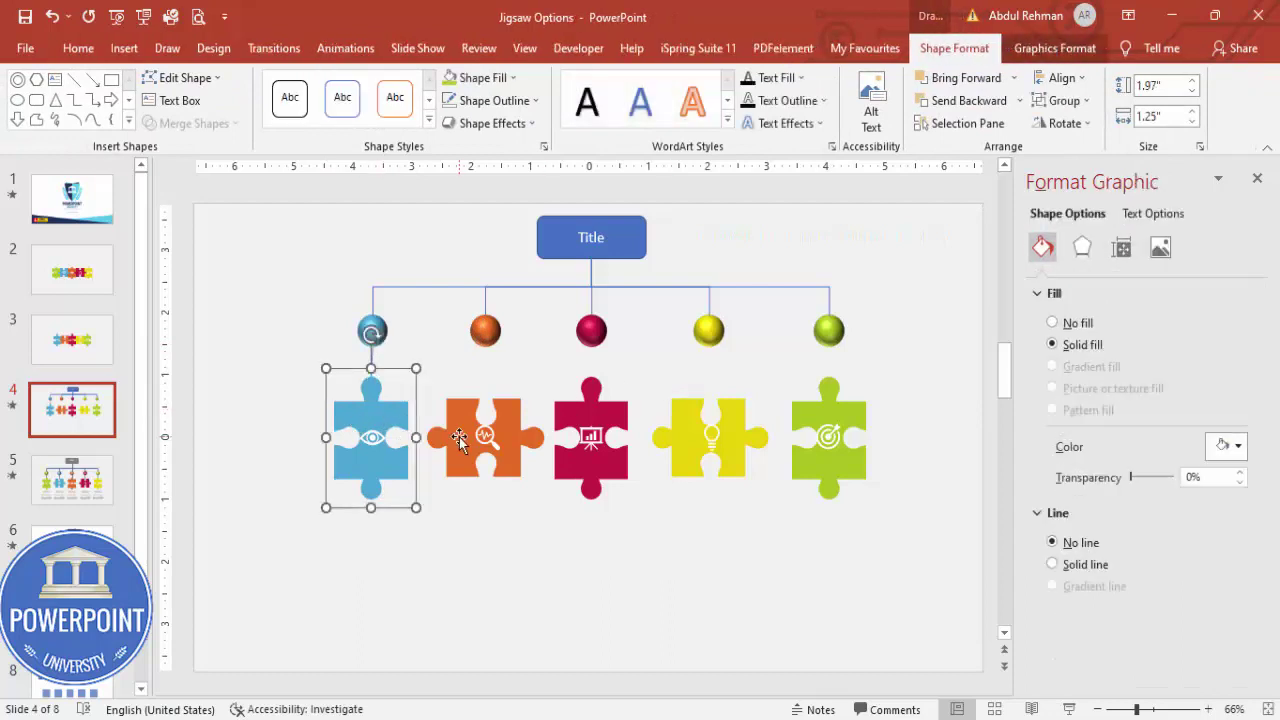
key(ctrl+Right)
key(ctrl+Right)
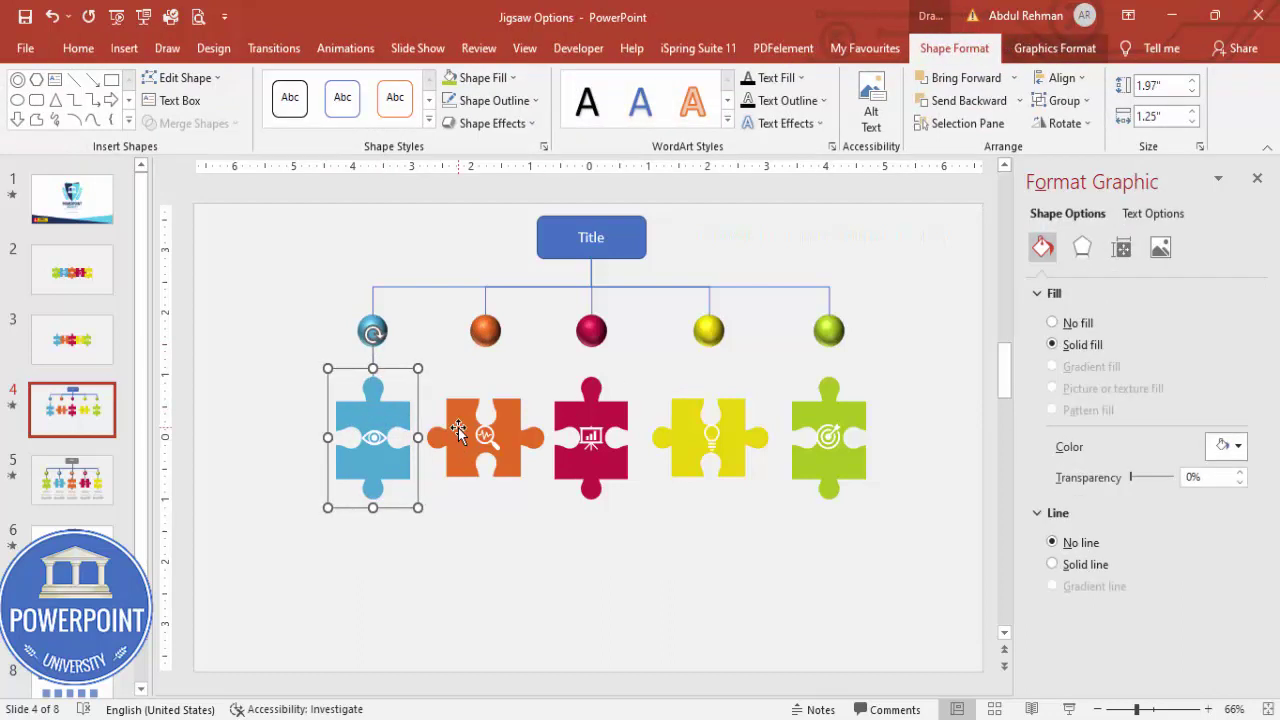
Draw lines linking the orange and red pieces up to their spheres
click(124, 48)
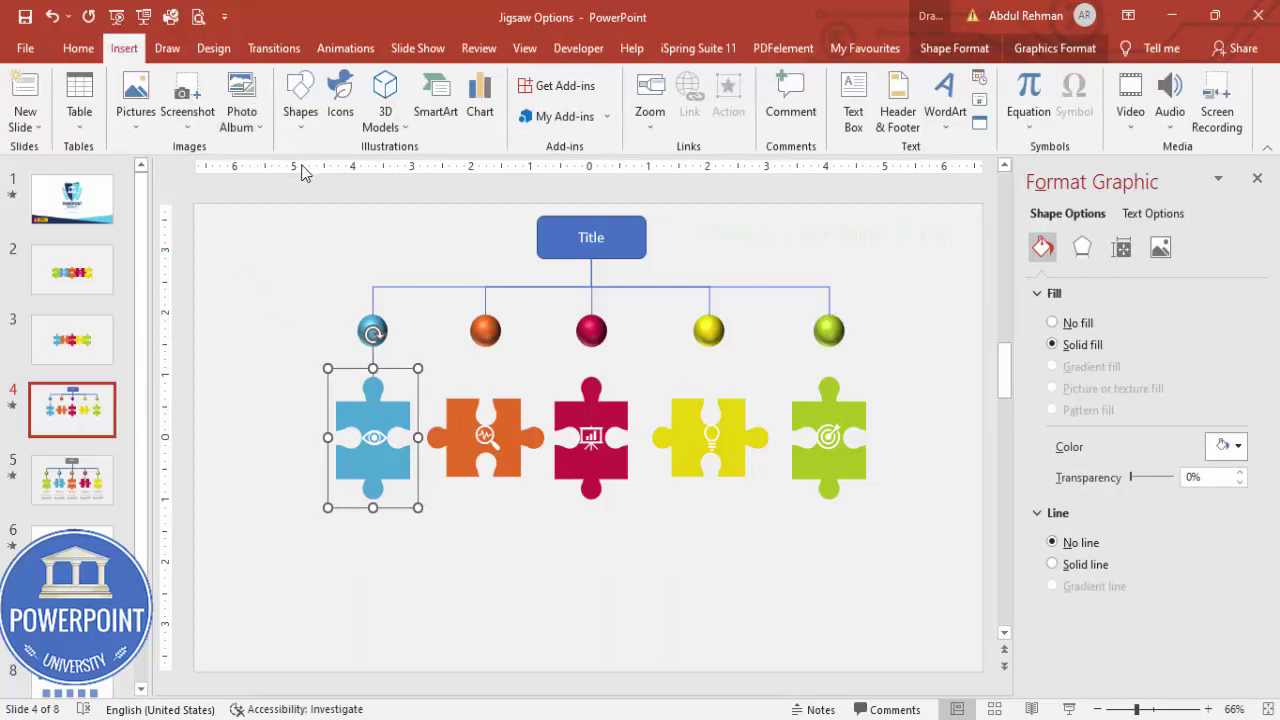
click(300, 105)
click(330, 270)
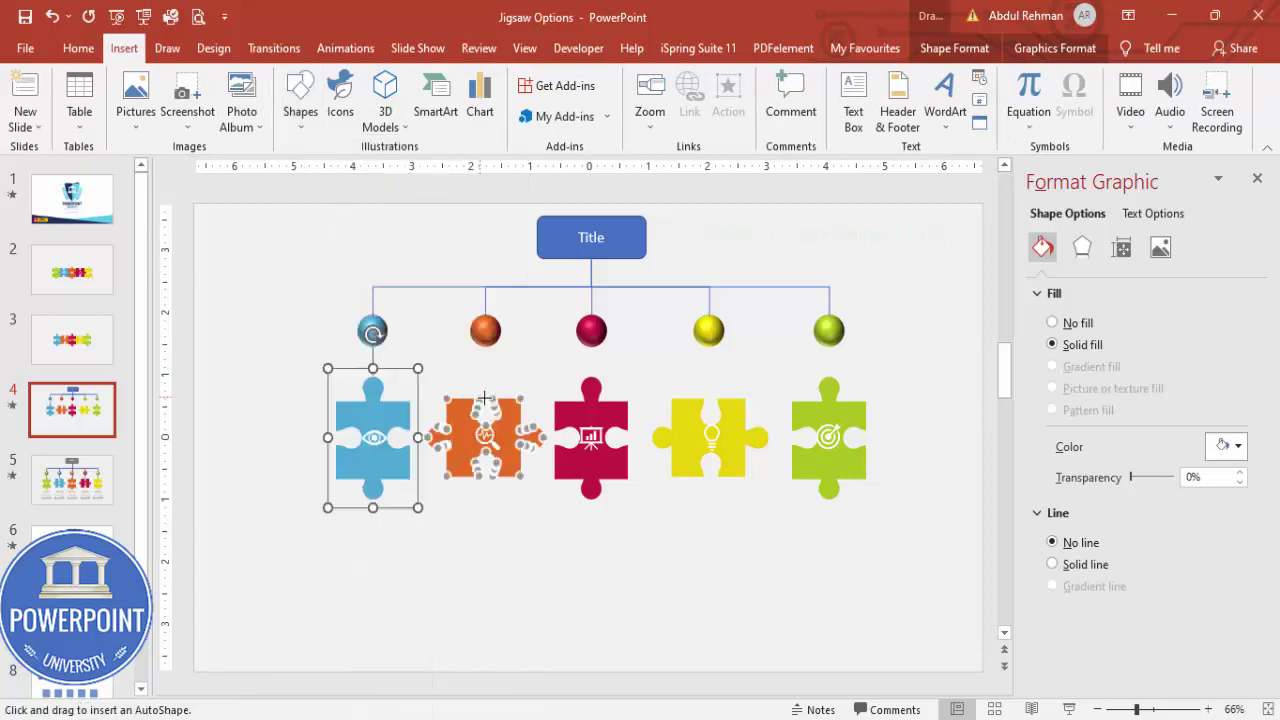
drag(487, 395, 485, 346)
click(136, 48)
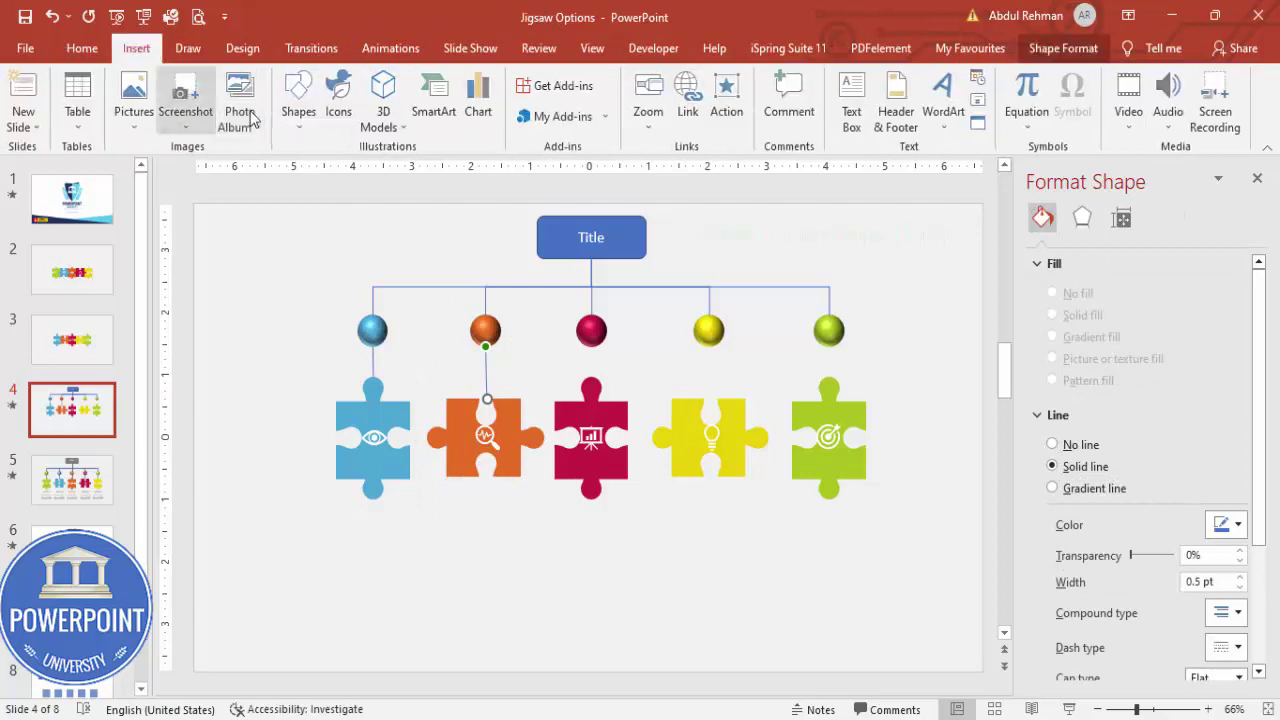
click(300, 105)
click(318, 231)
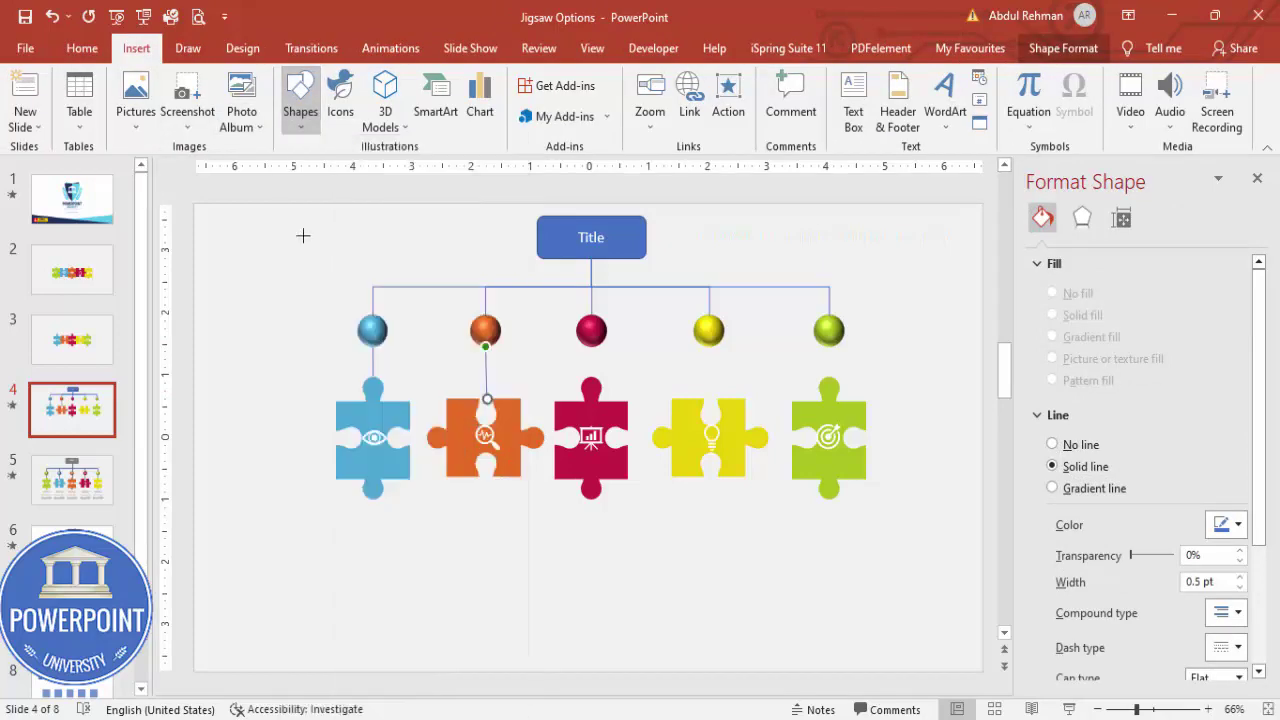
drag(590, 378, 591, 346)
Draw lines linking the yellow and green pieces to their spheres
click(137, 49)
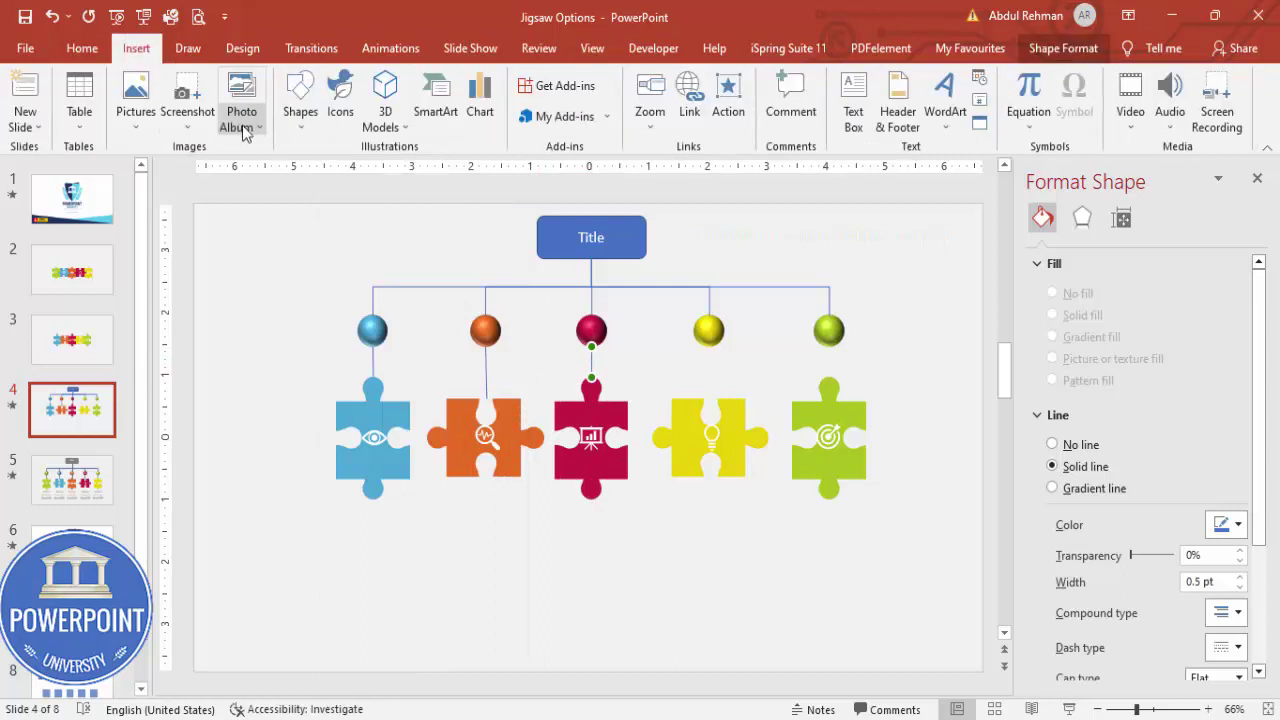
click(300, 105)
click(295, 231)
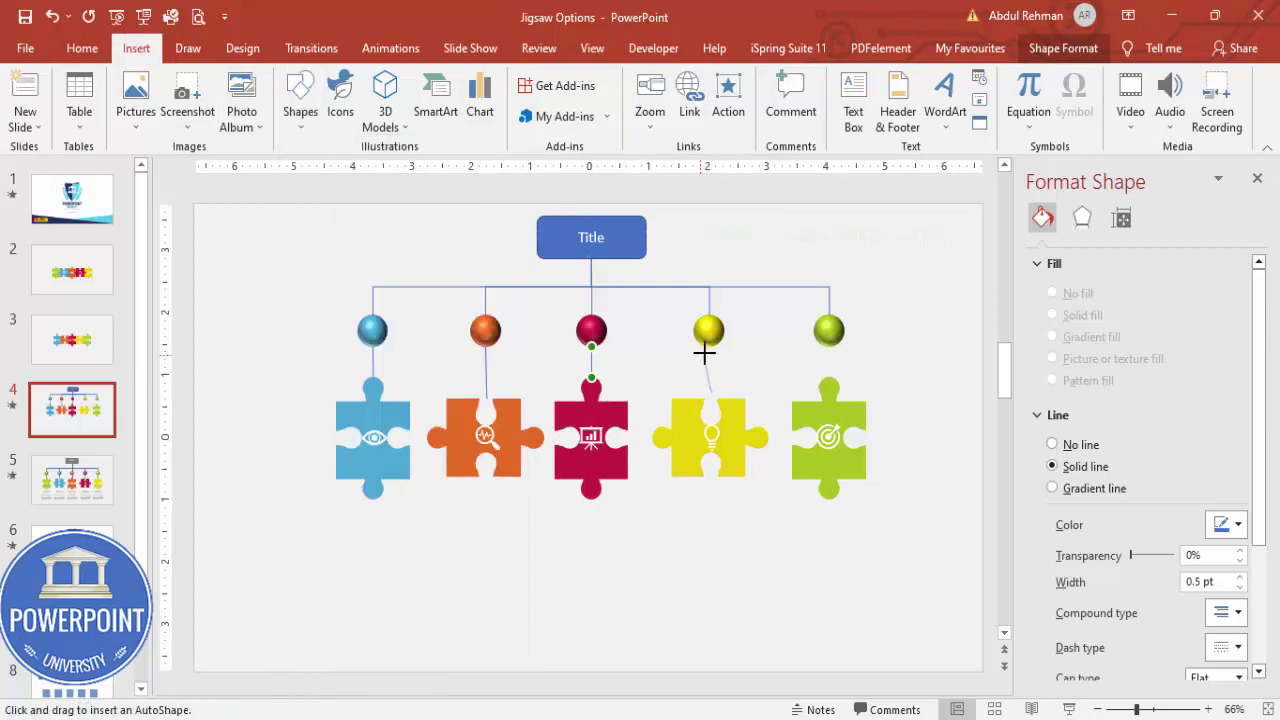
drag(704, 353, 709, 346)
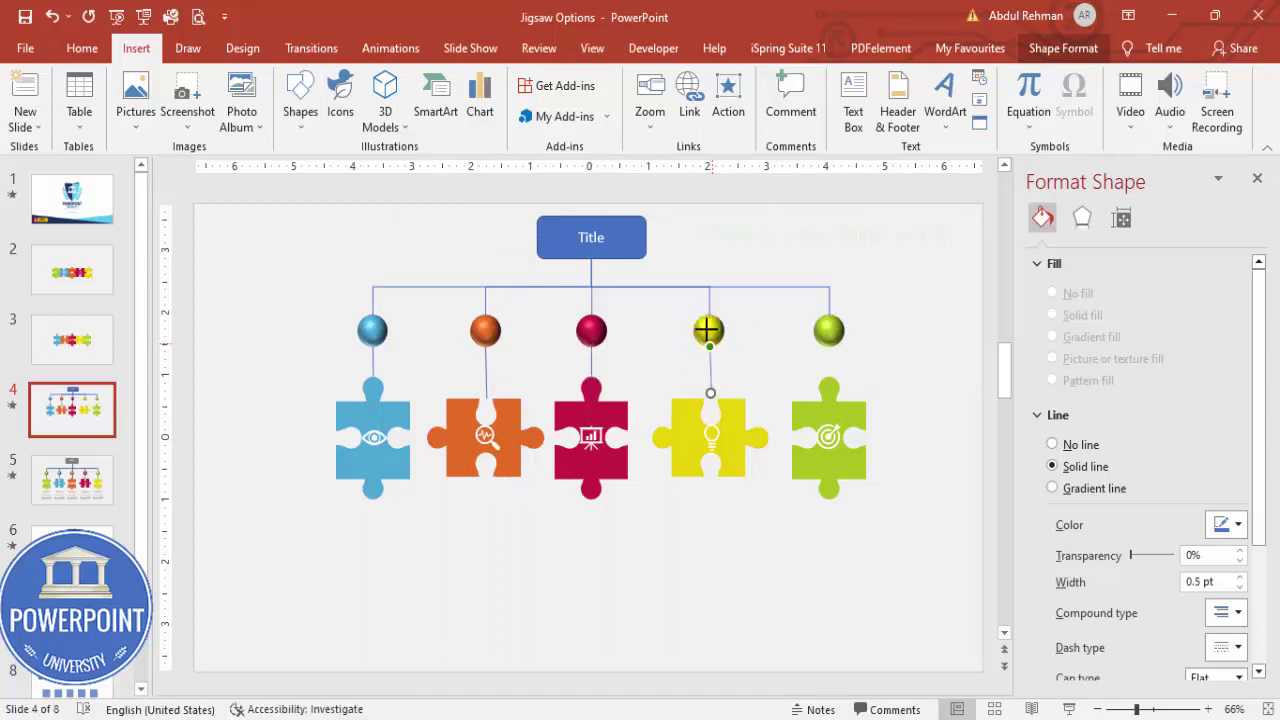
click(137, 48)
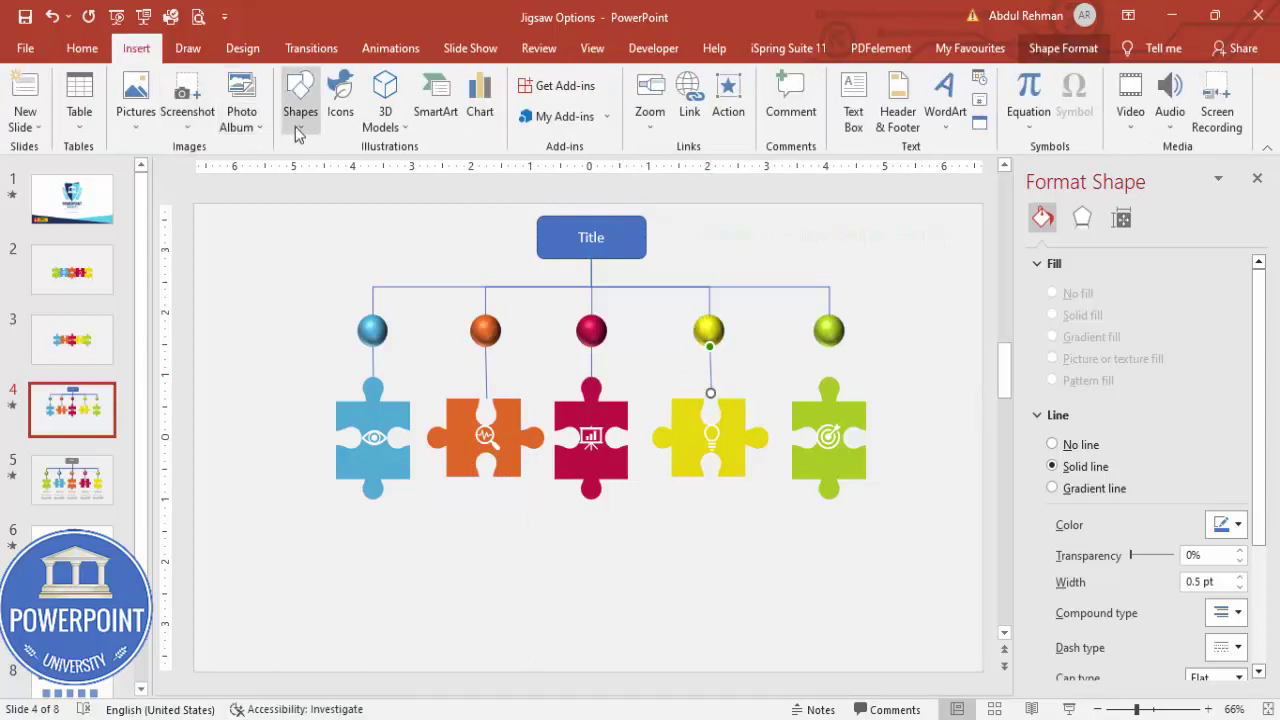
click(298, 95)
click(296, 232)
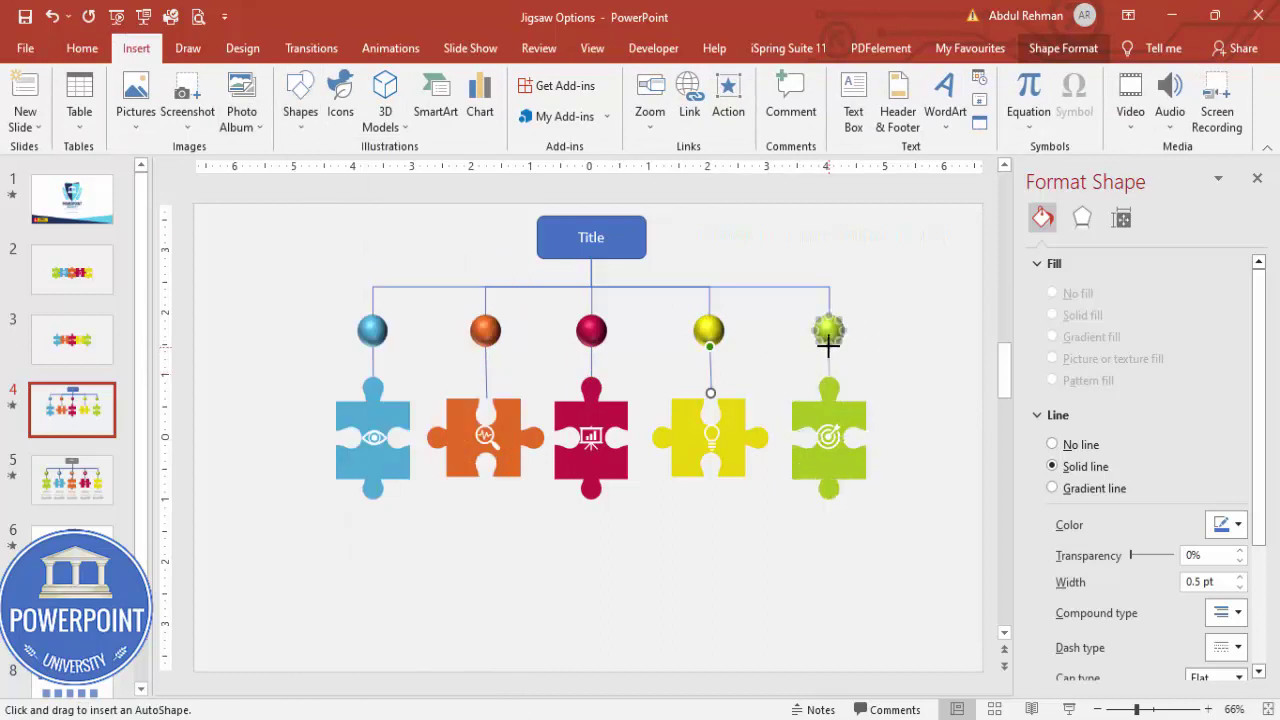
drag(828, 345, 828, 380)
click(909, 360)
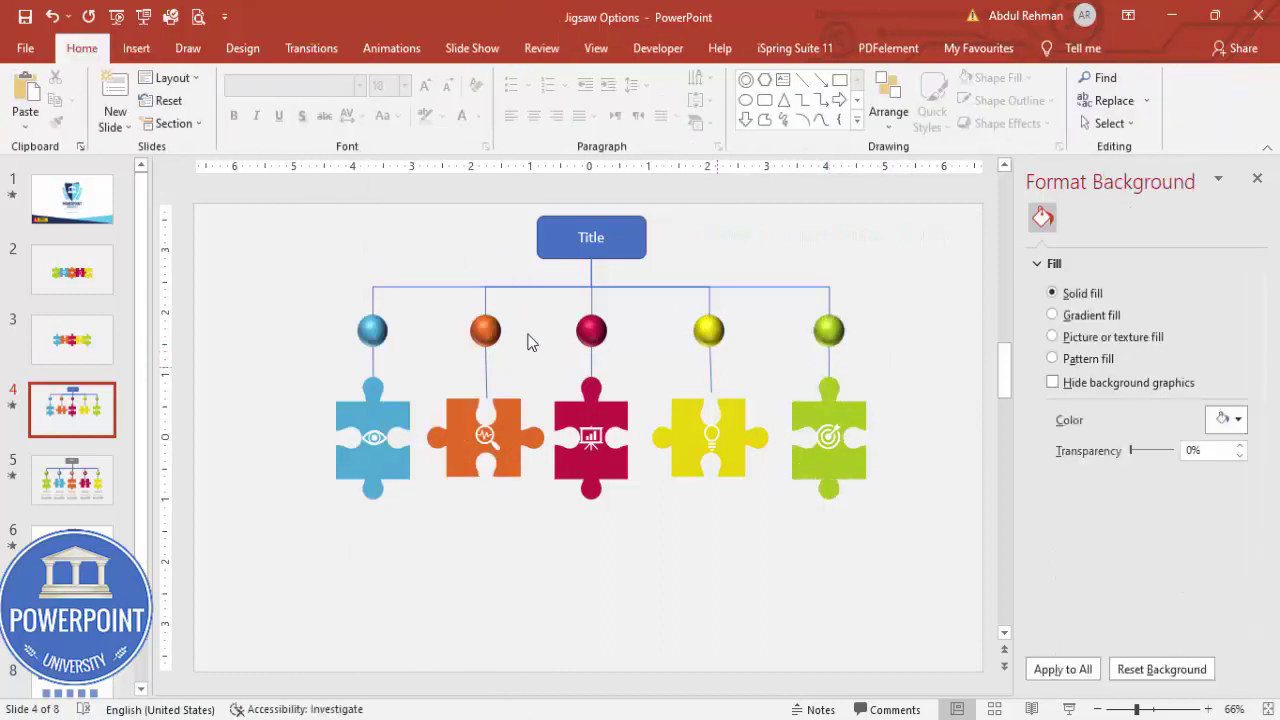
Add a centred, bold TITLE text box below the blue puzzle piece
click(136, 48)
click(853, 100)
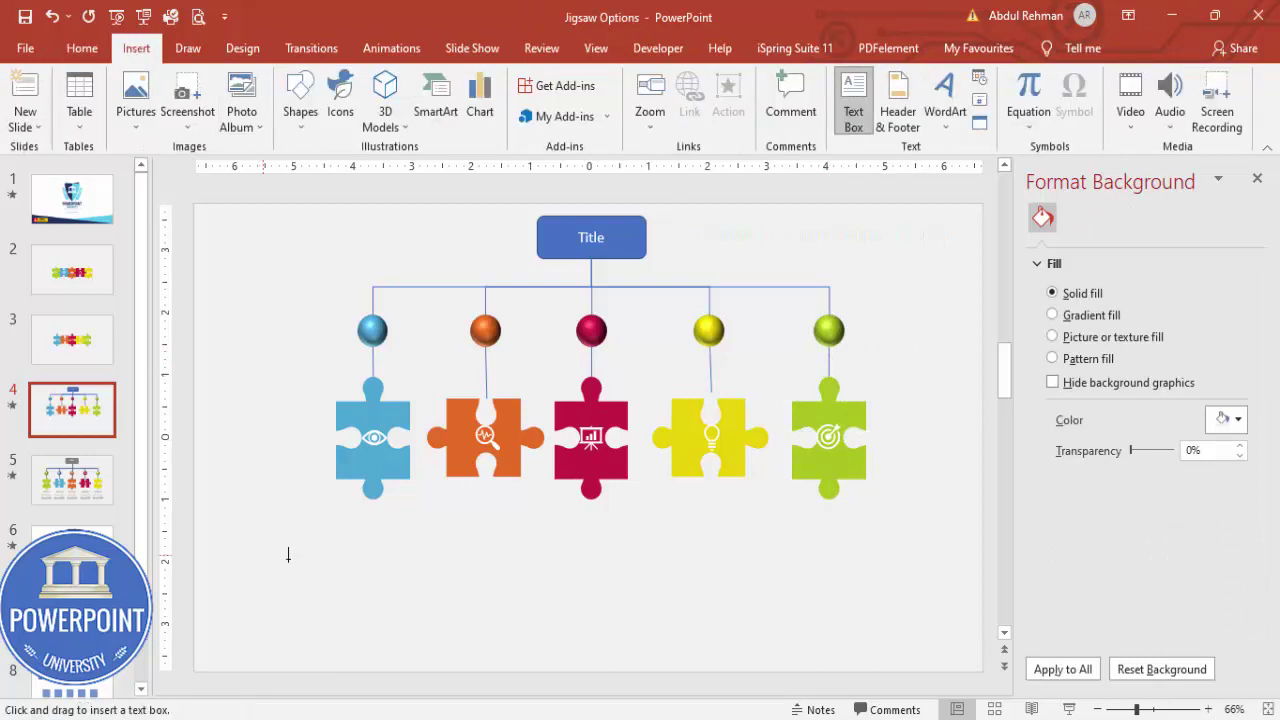
drag(318, 518, 446, 544)
text(Ti)
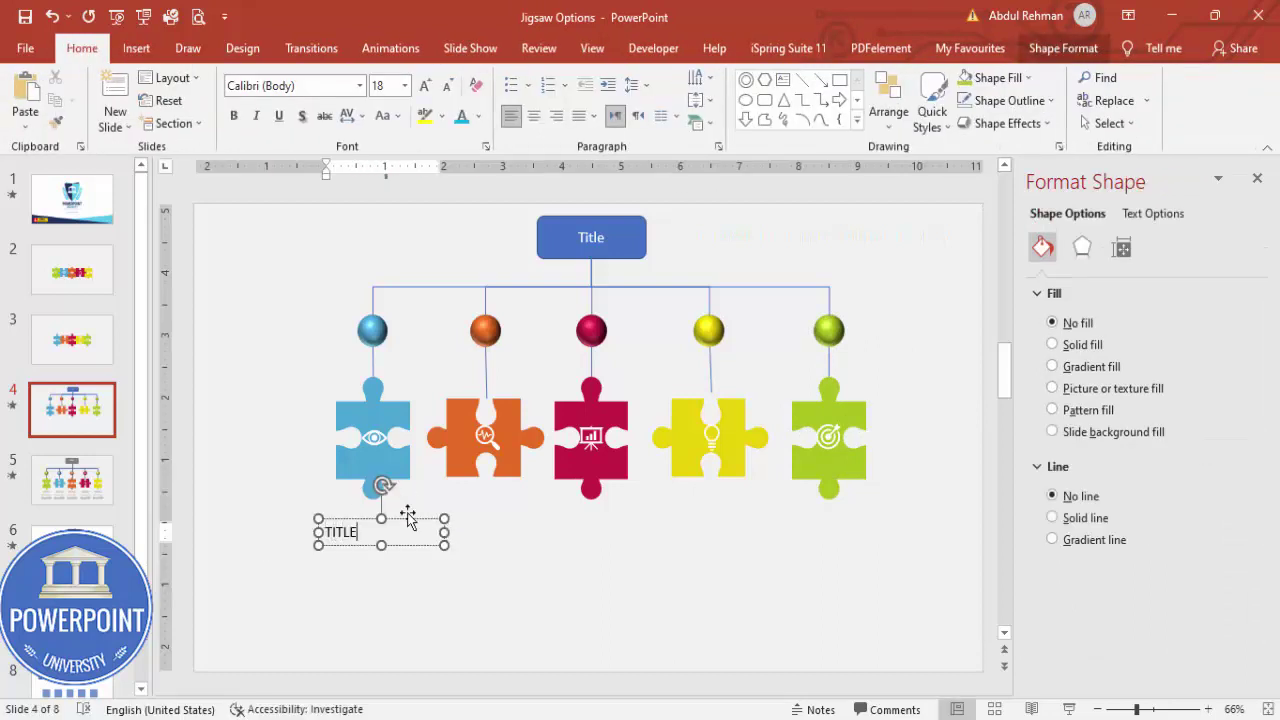
key(Escape)
click(531, 117)
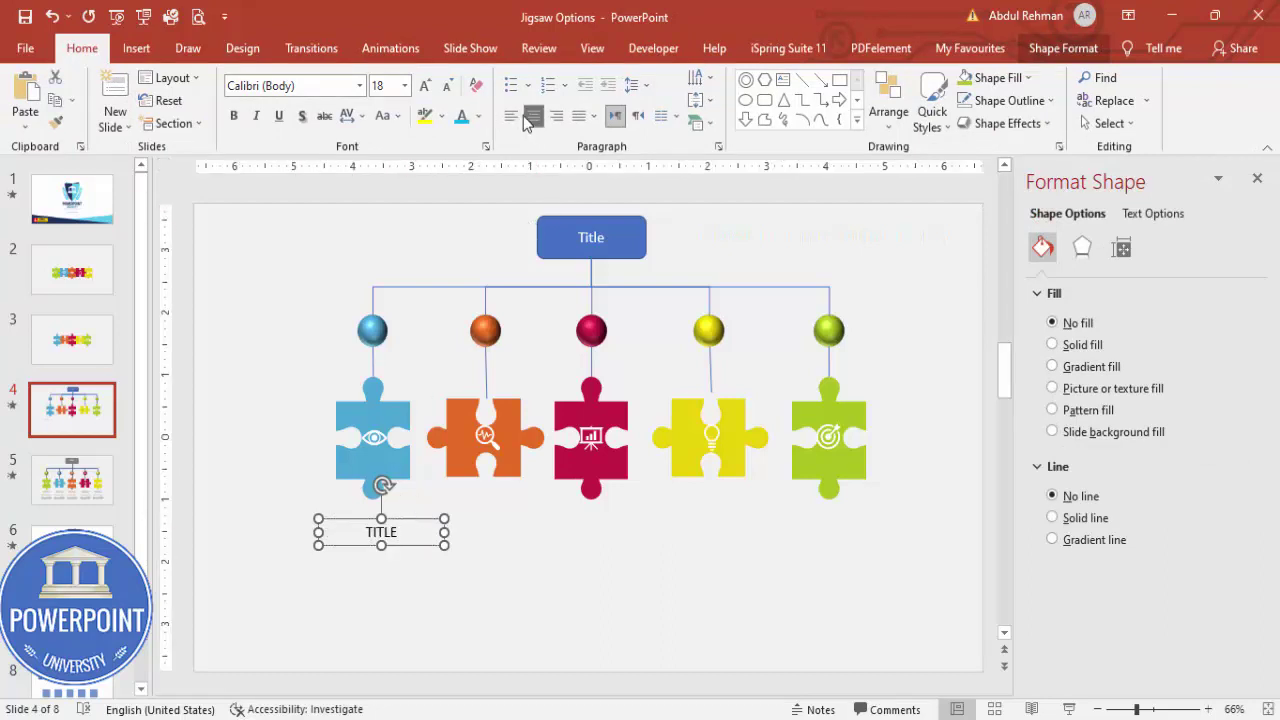
click(233, 116)
click(320, 366)
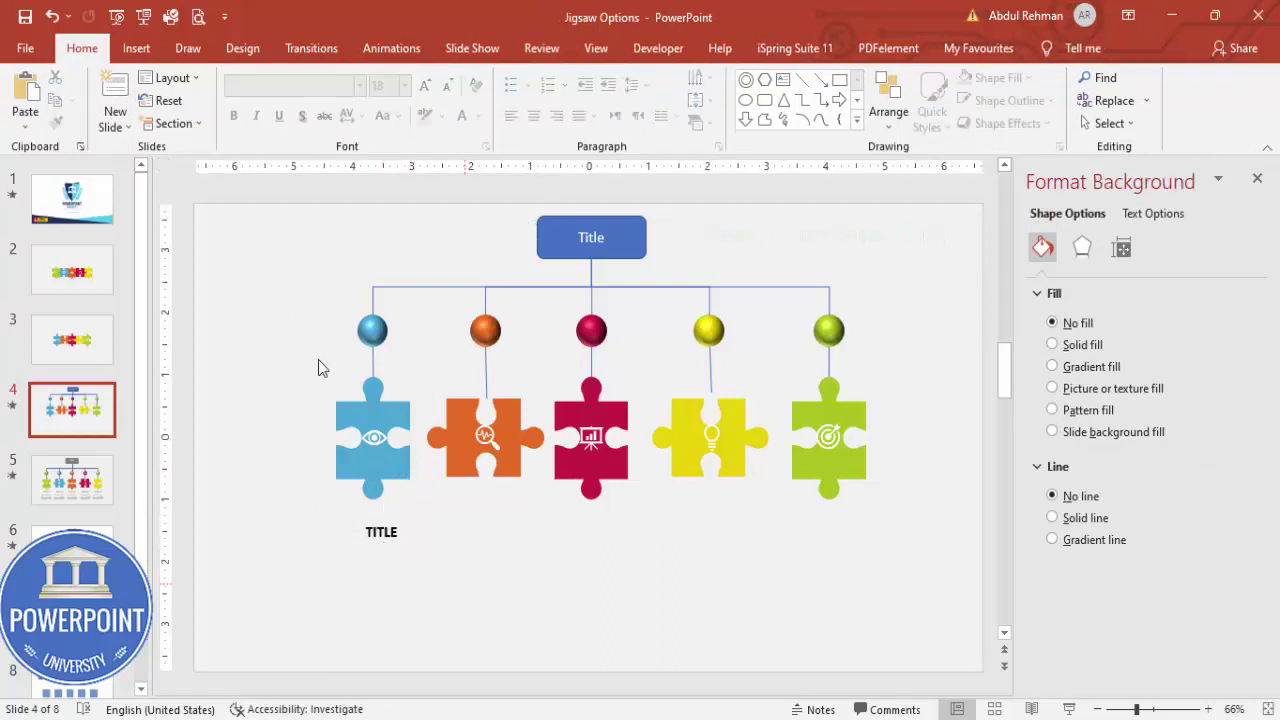
Add a centred, 11 pt, one-sentence =lorem() paragraph below TITLE in a narrowed box
click(140, 48)
click(853, 105)
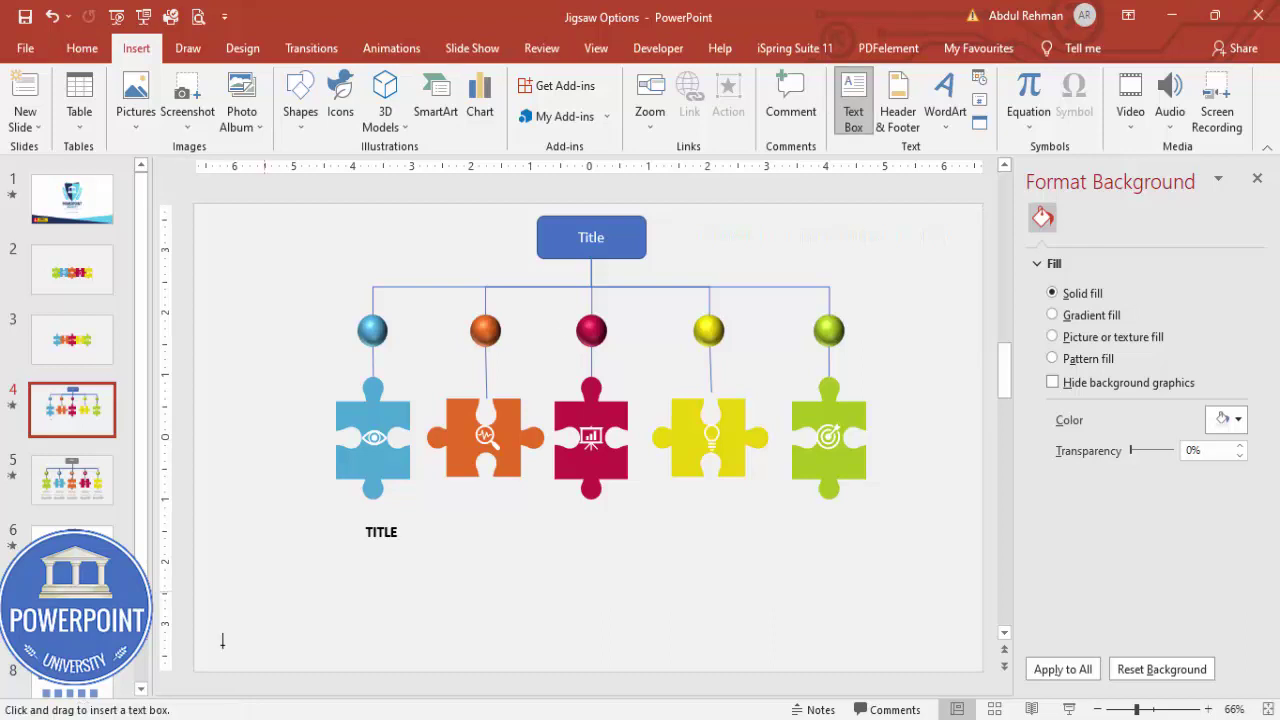
drag(352, 545, 503, 606)
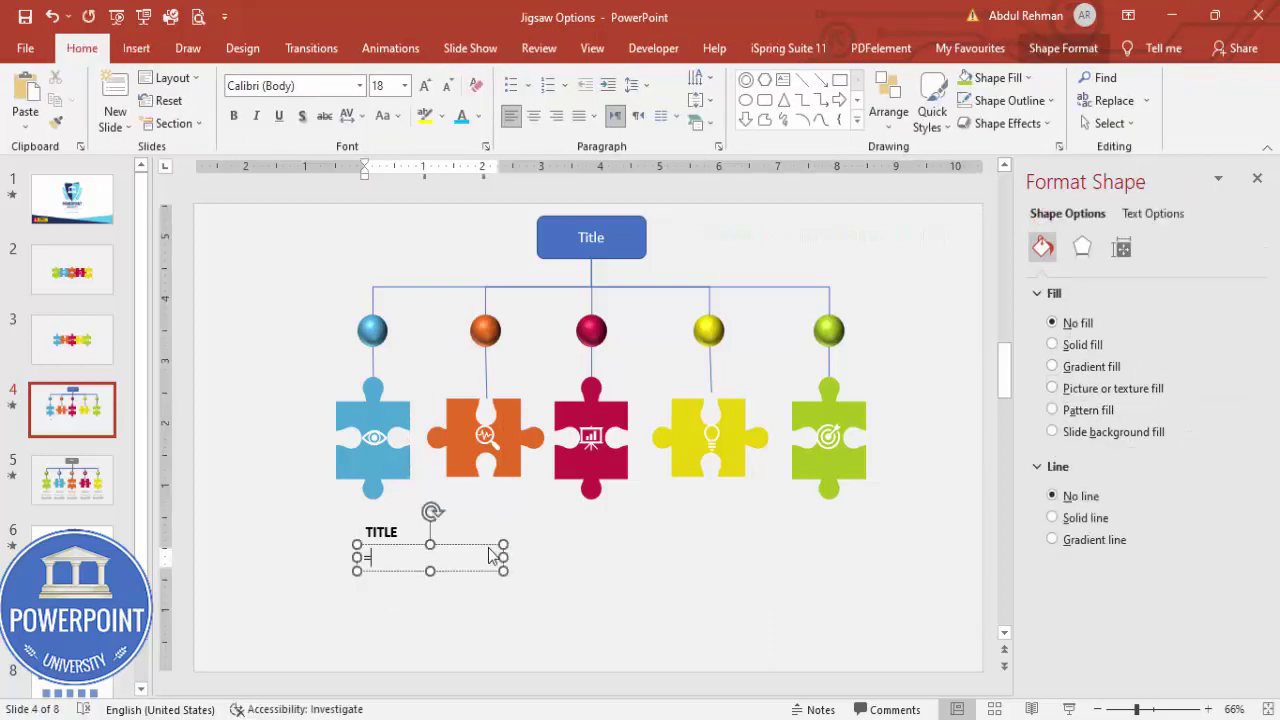
text(=lorem())
key(Return)
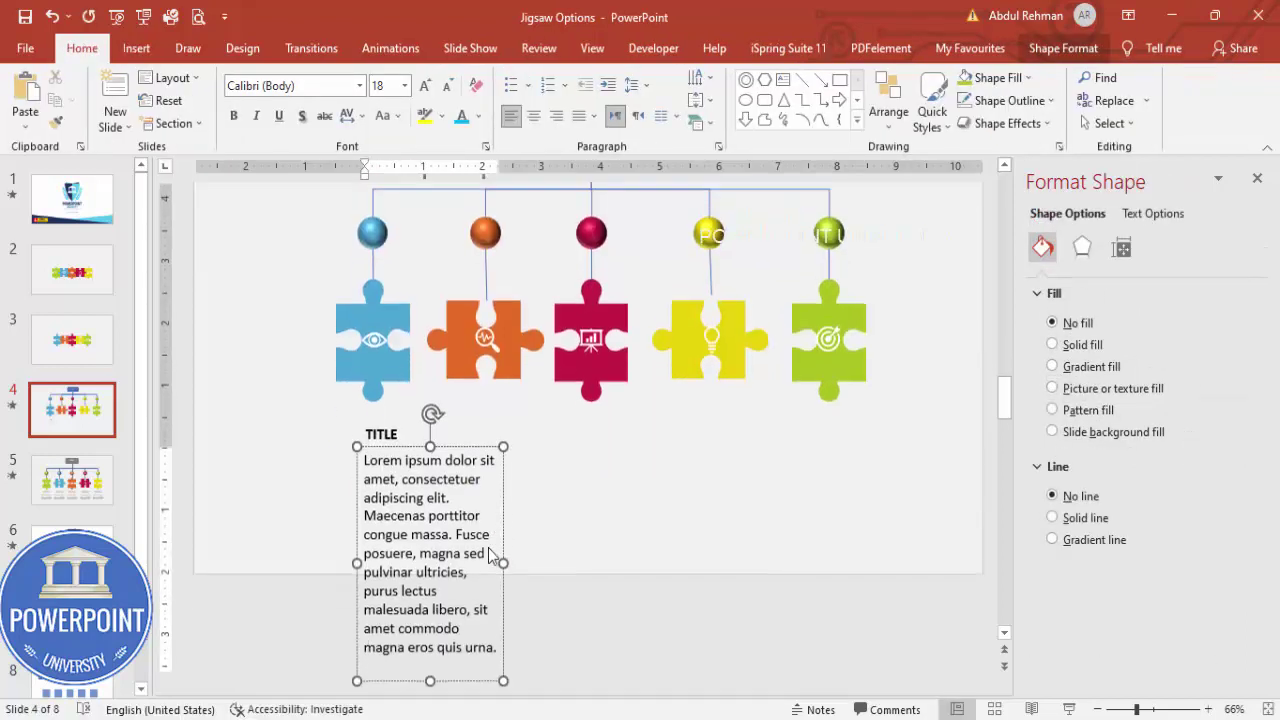
drag(457, 531, 498, 645)
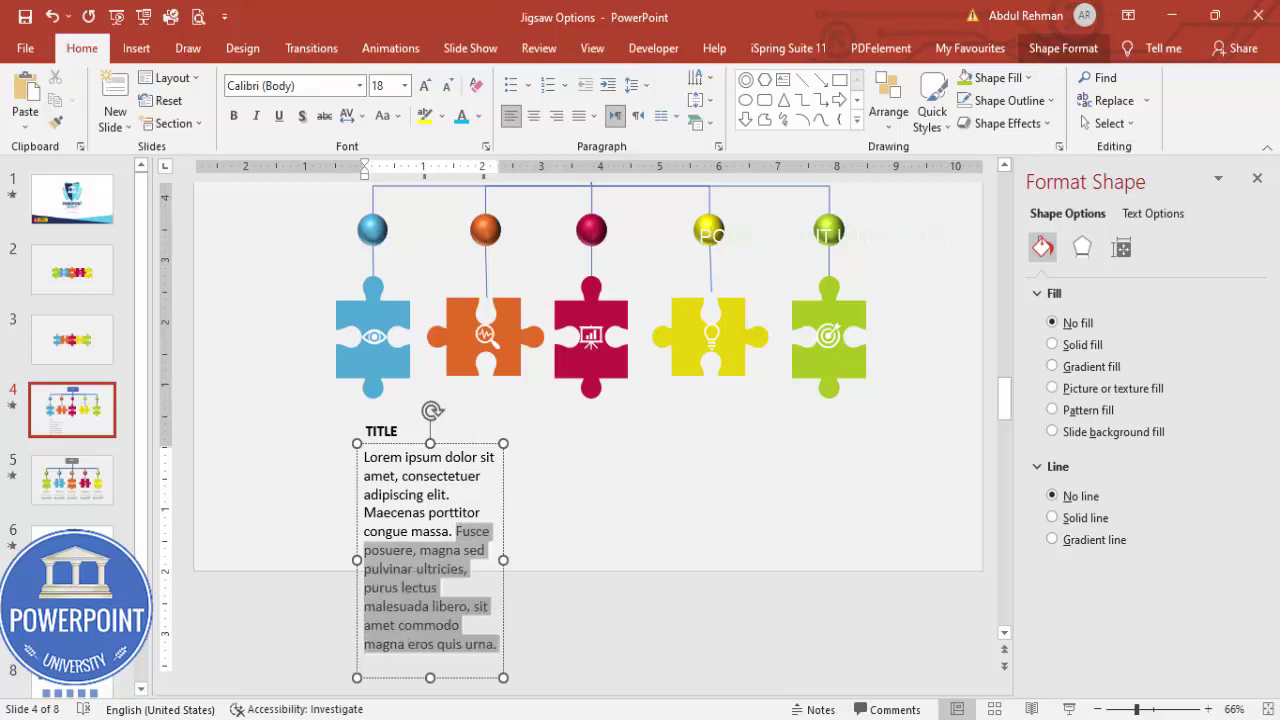
key(Delete)
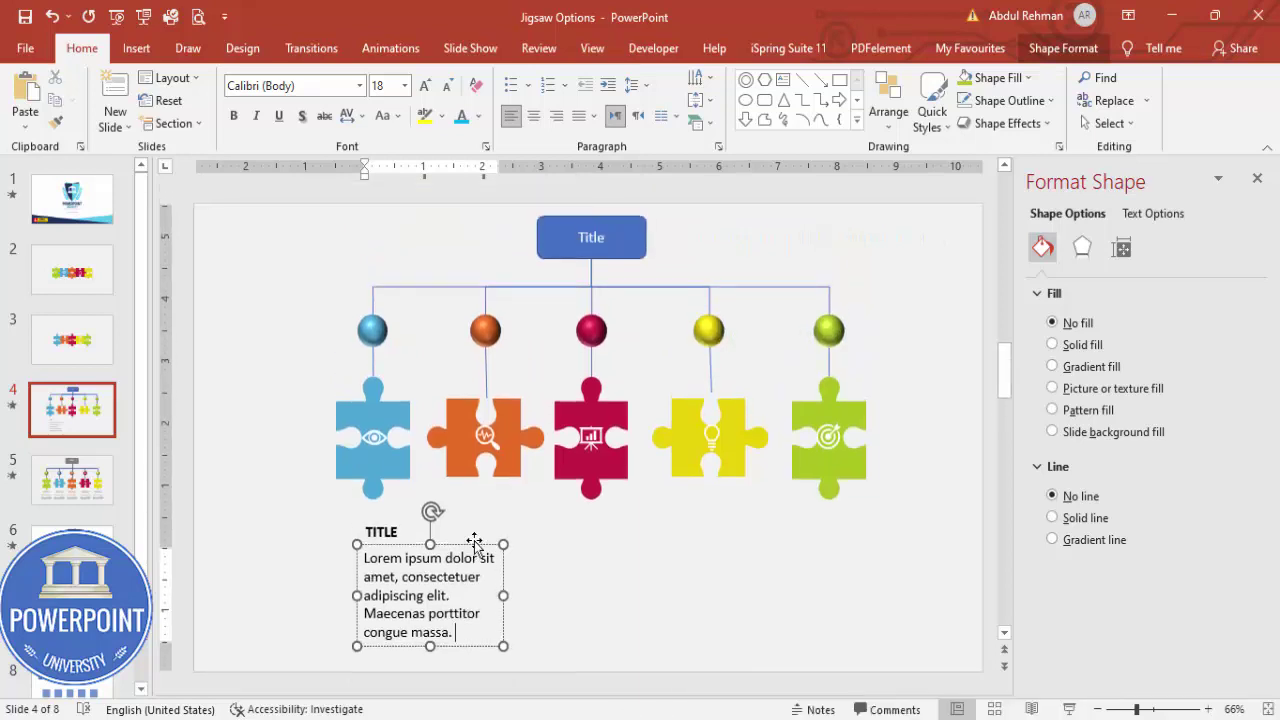
key(Escape)
click(533, 116)
click(447, 85)
click(447, 85)
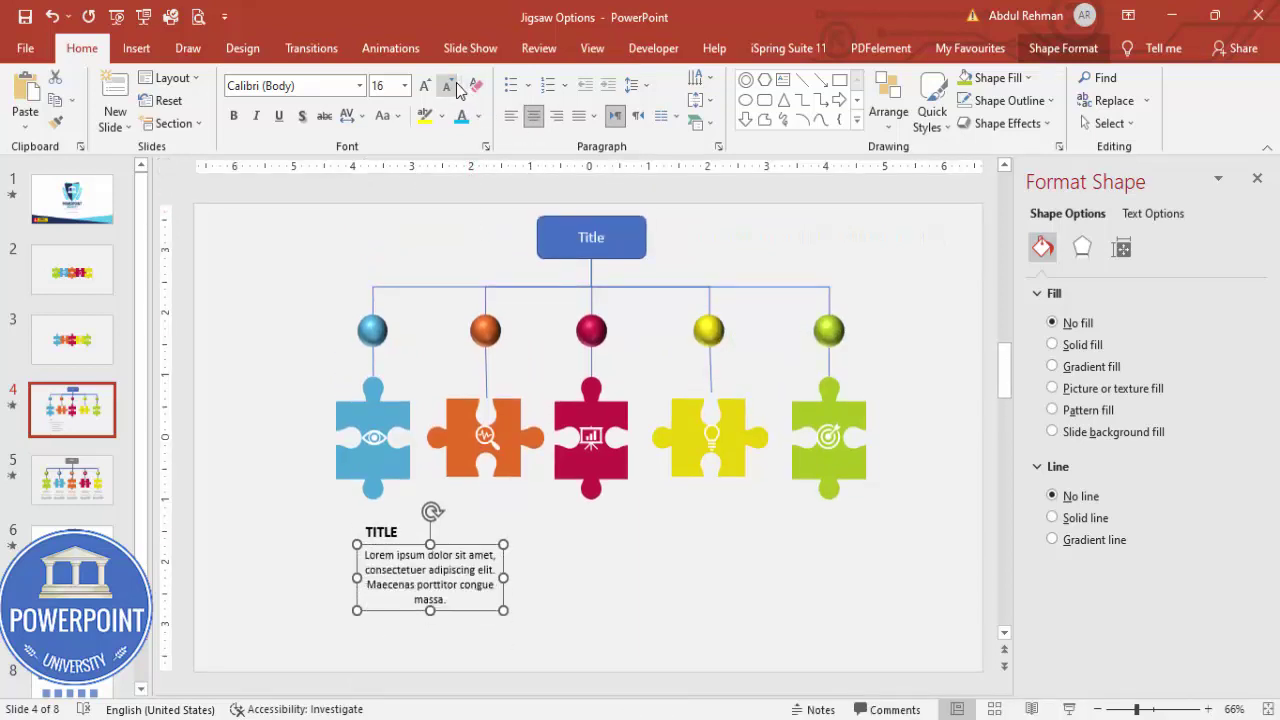
click(447, 85)
click(447, 85)
drag(503, 565, 405, 538)
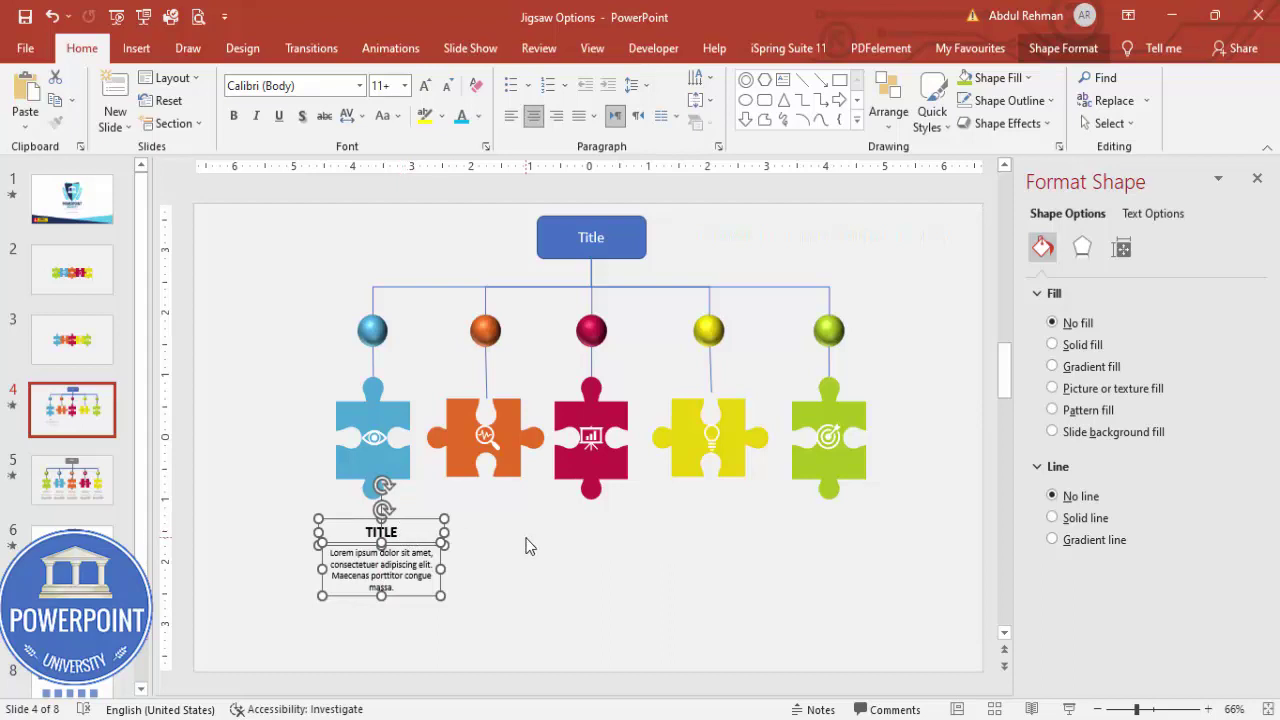
Group the TITLE and description boxes and copy the group beneath each puzzle piece
key(ctrl+g)
drag(426, 510, 850, 508)
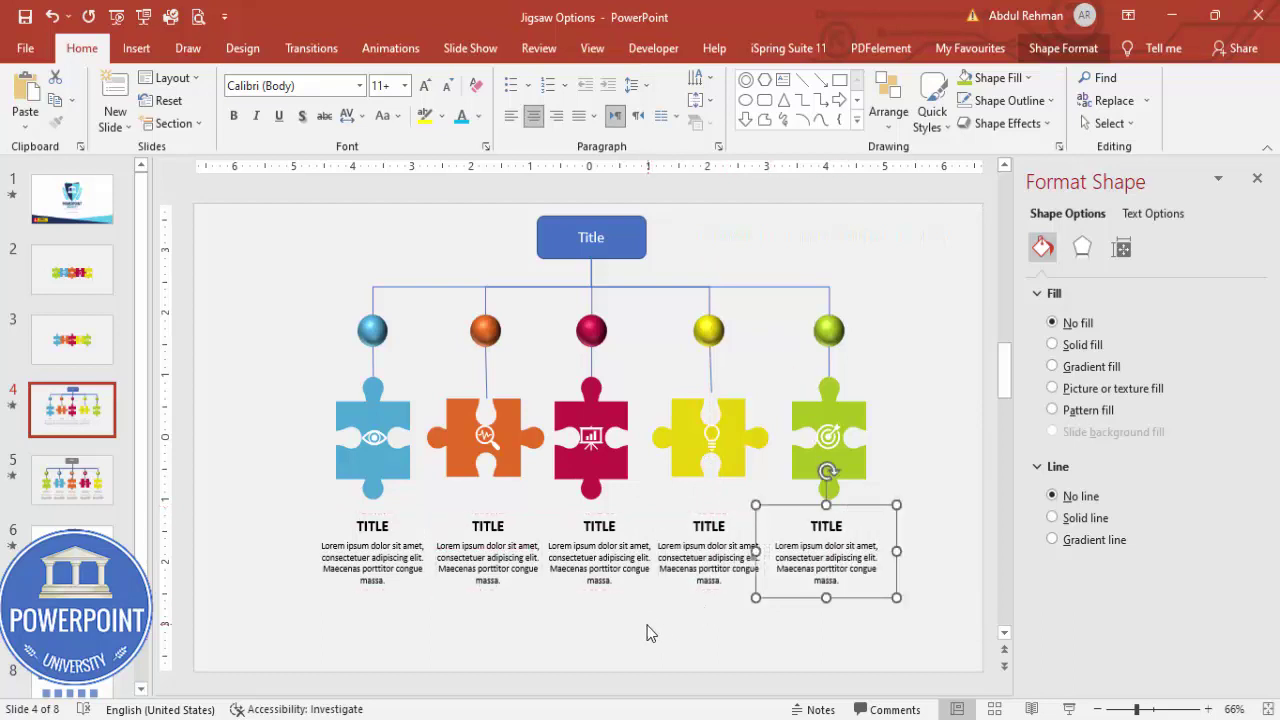
click(647, 625)
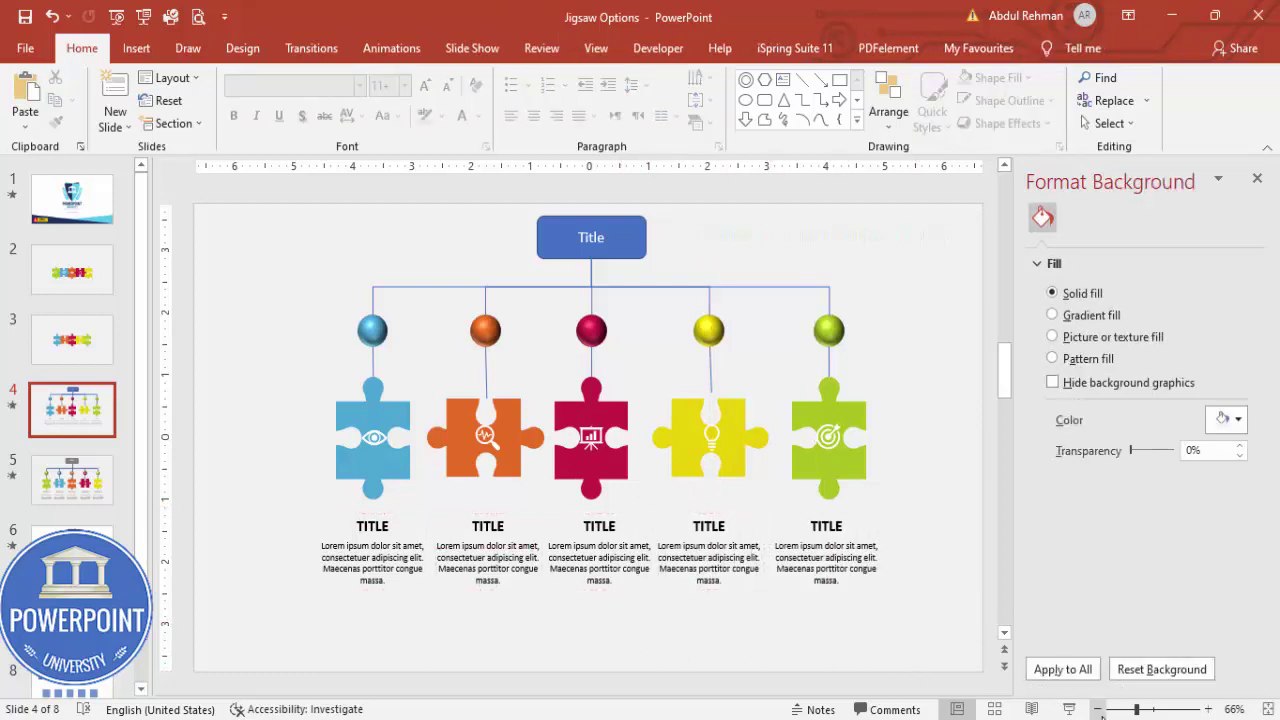